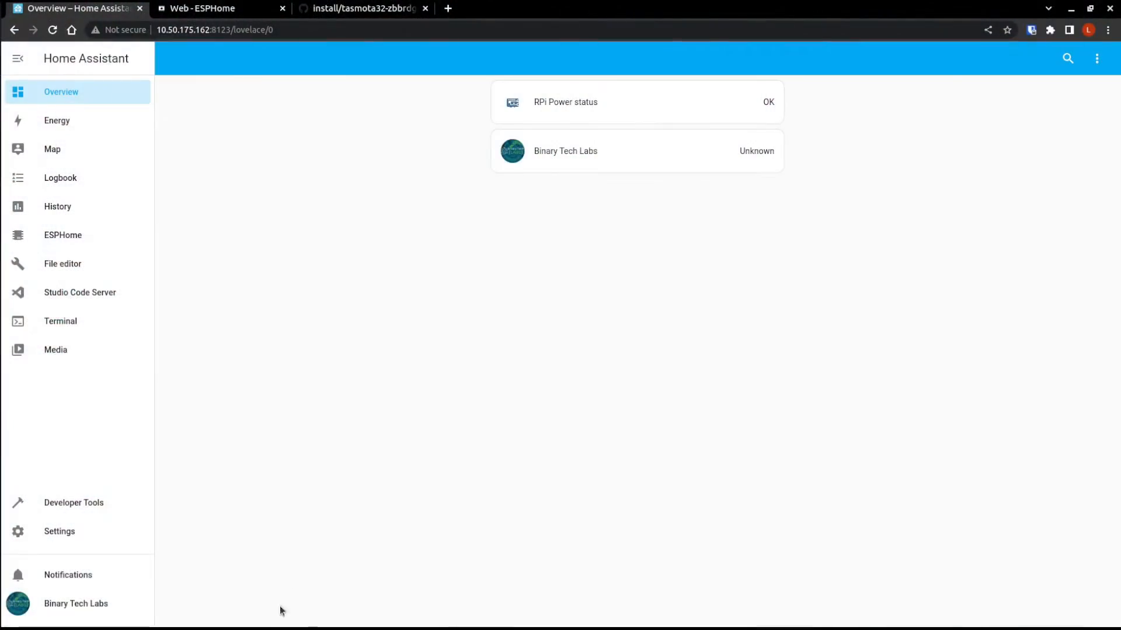
Check the installed Home Assistant, Supervisor, operating system and frontend versions, and return to the Overview dashboard.
click(55, 532)
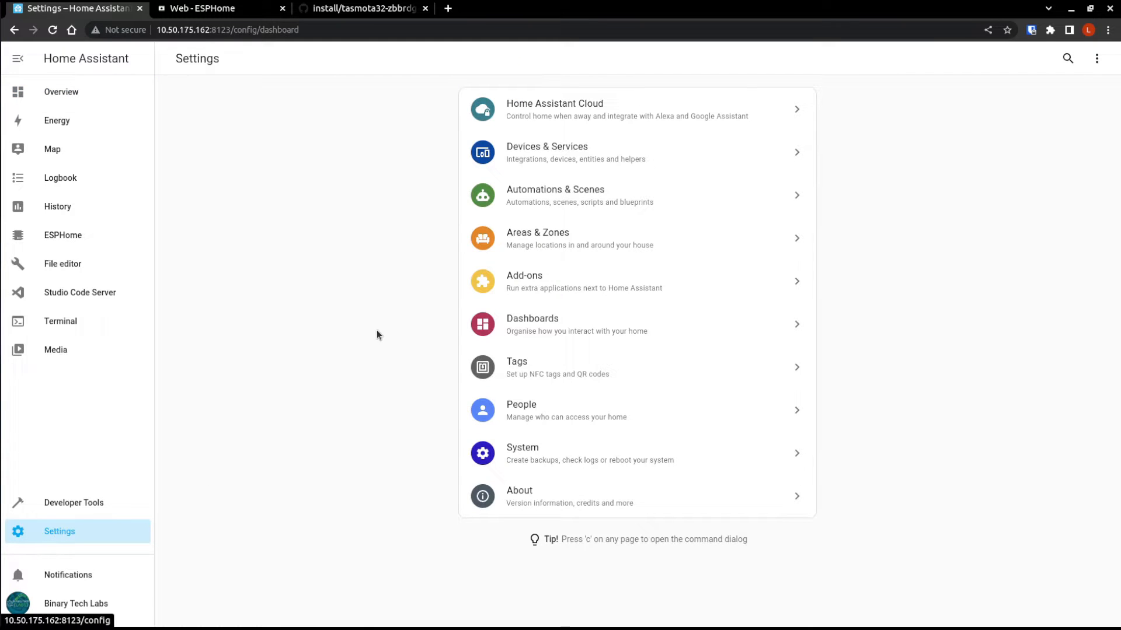
click(528, 489)
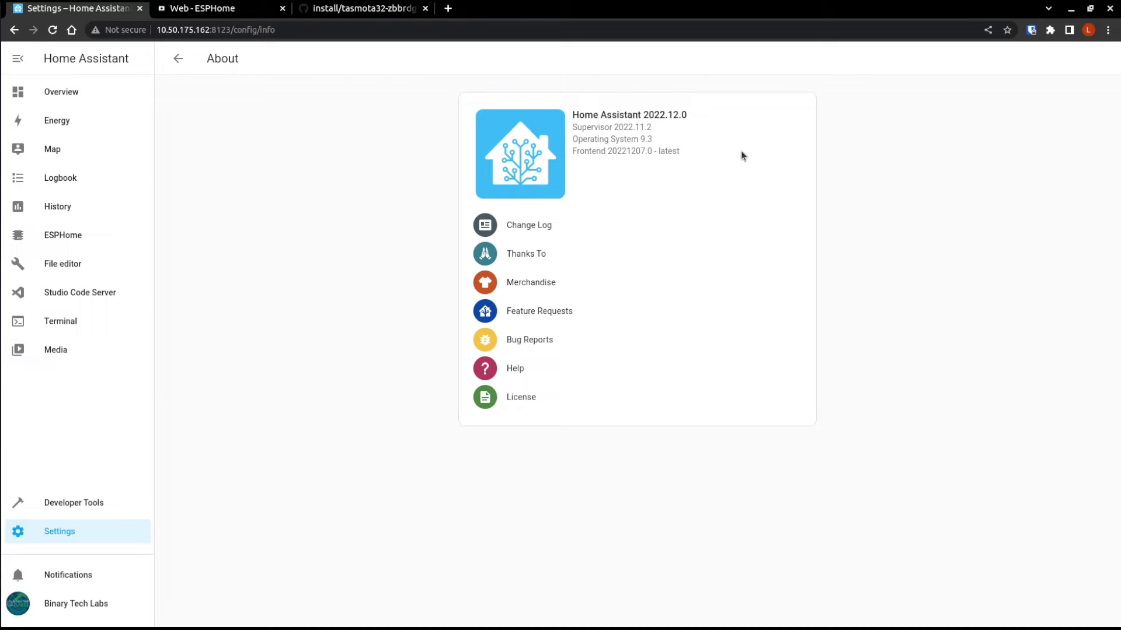
key(ctrl+plus)
key(ctrl+plus)
key(ctrl+plus)
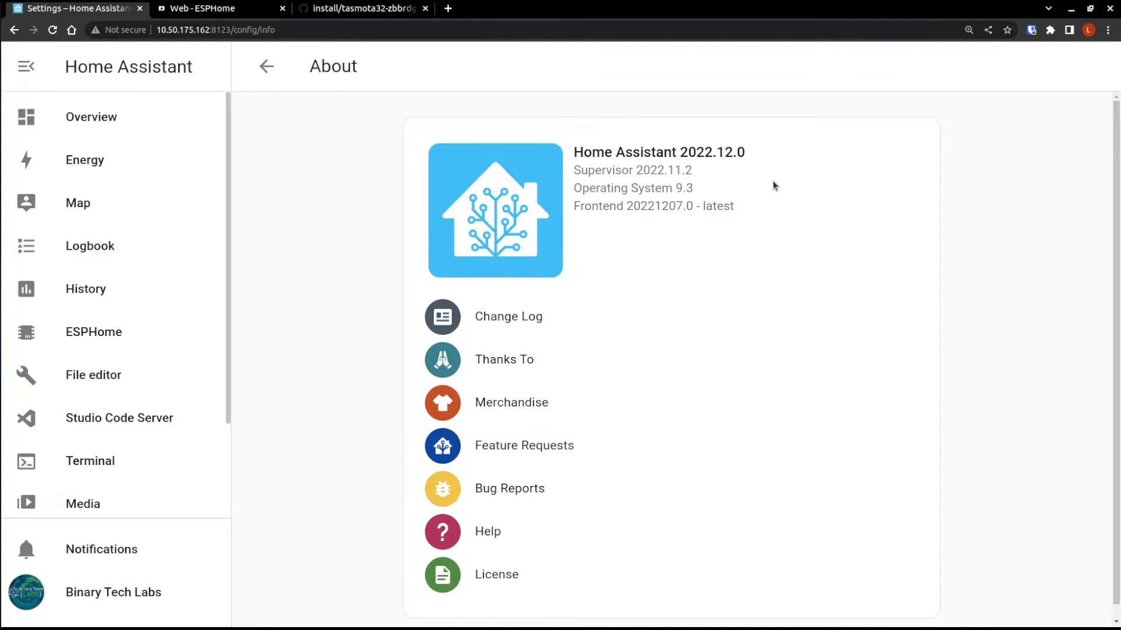
key(ctrl+minus)
key(ctrl+minus)
key(ctrl+minus)
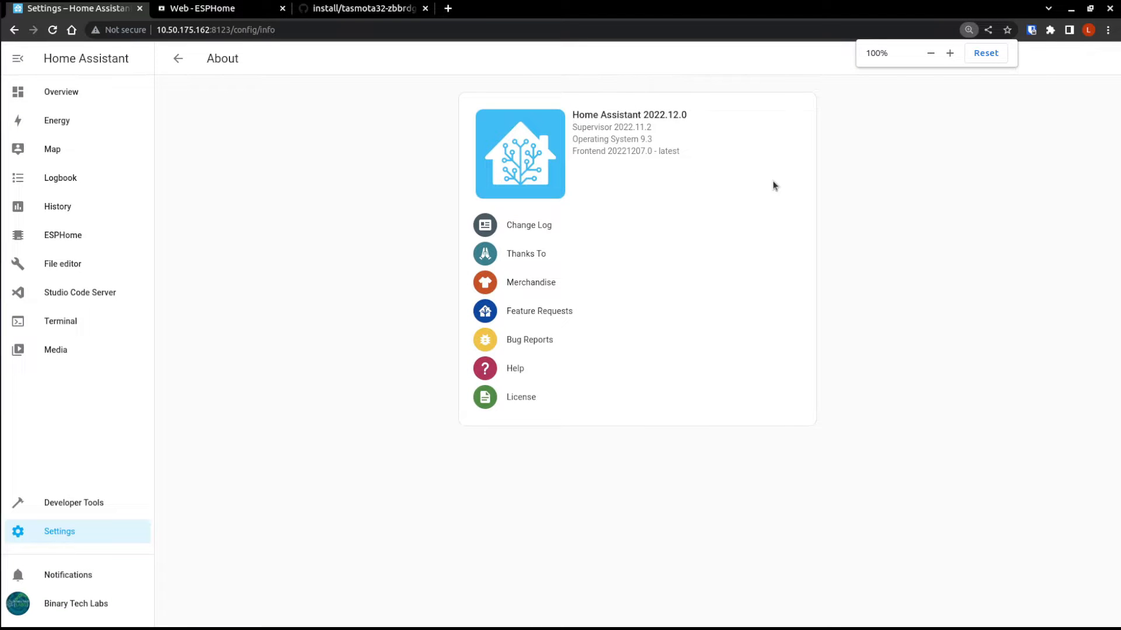
click(73, 91)
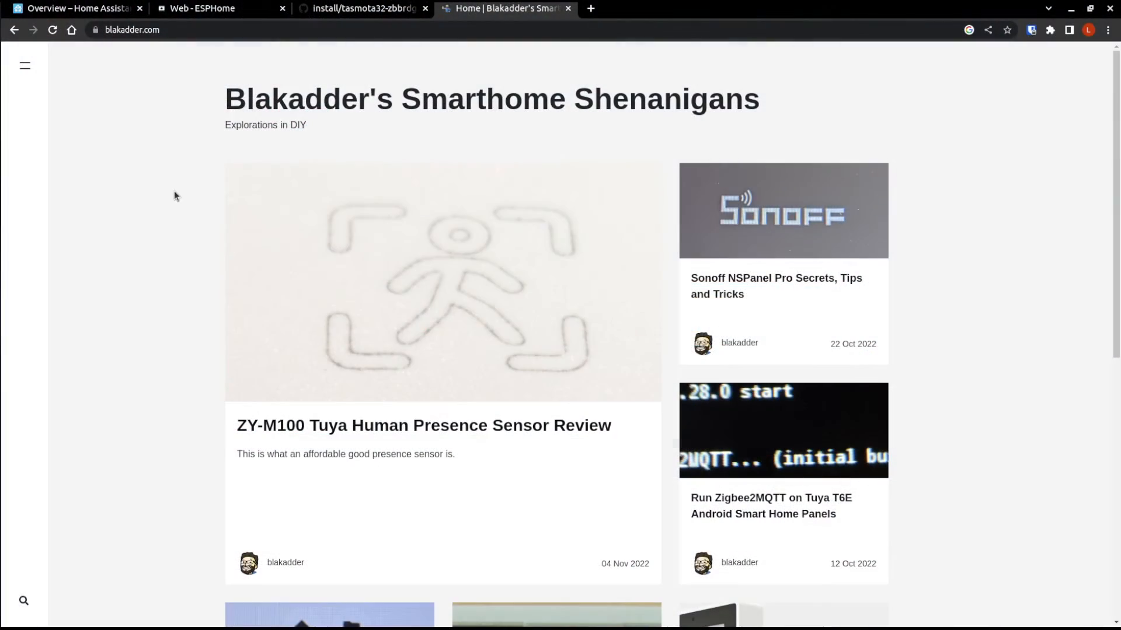
Open the Zigbee Device Compatibility Repository from Blakadder's site and show its Zigbee Home Automation (ZHA) device list.
click(24, 66)
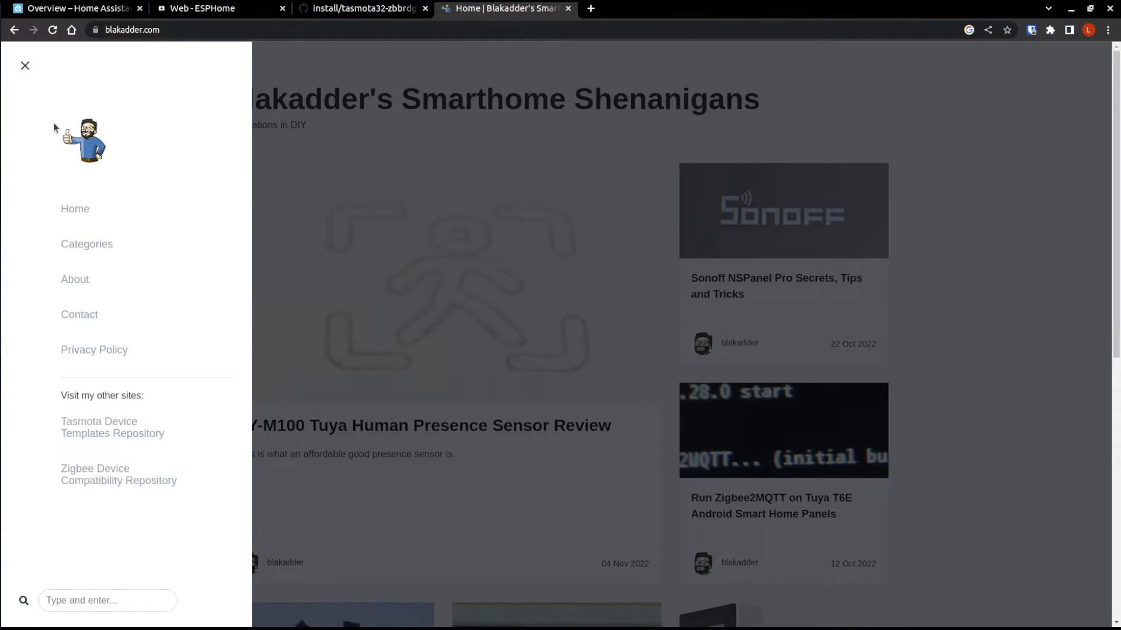
click(93, 476)
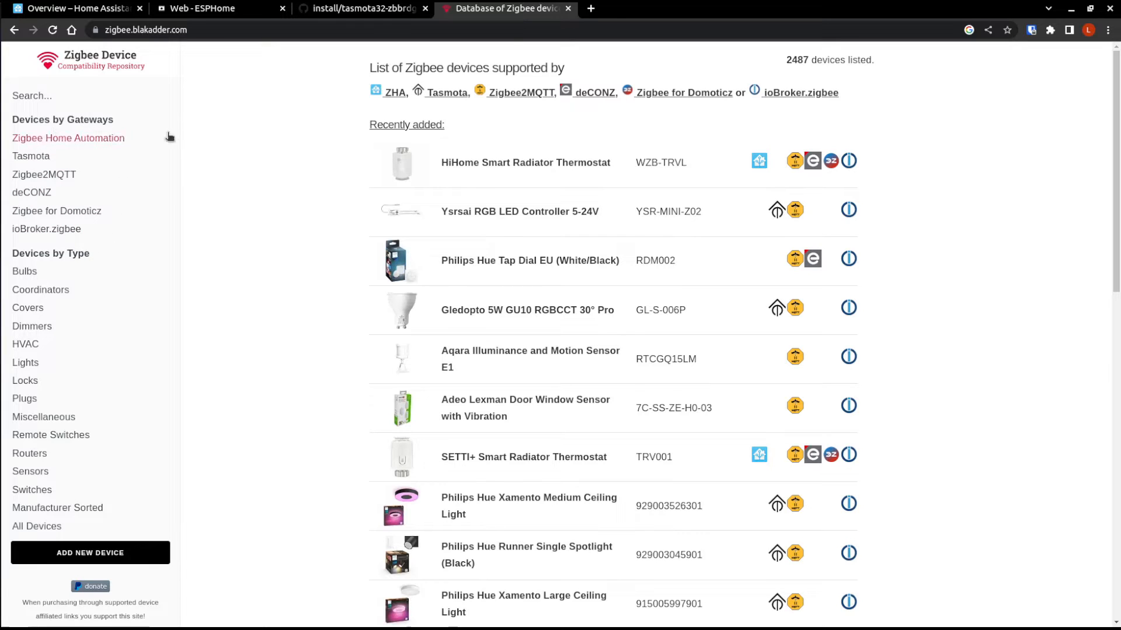
click(85, 140)
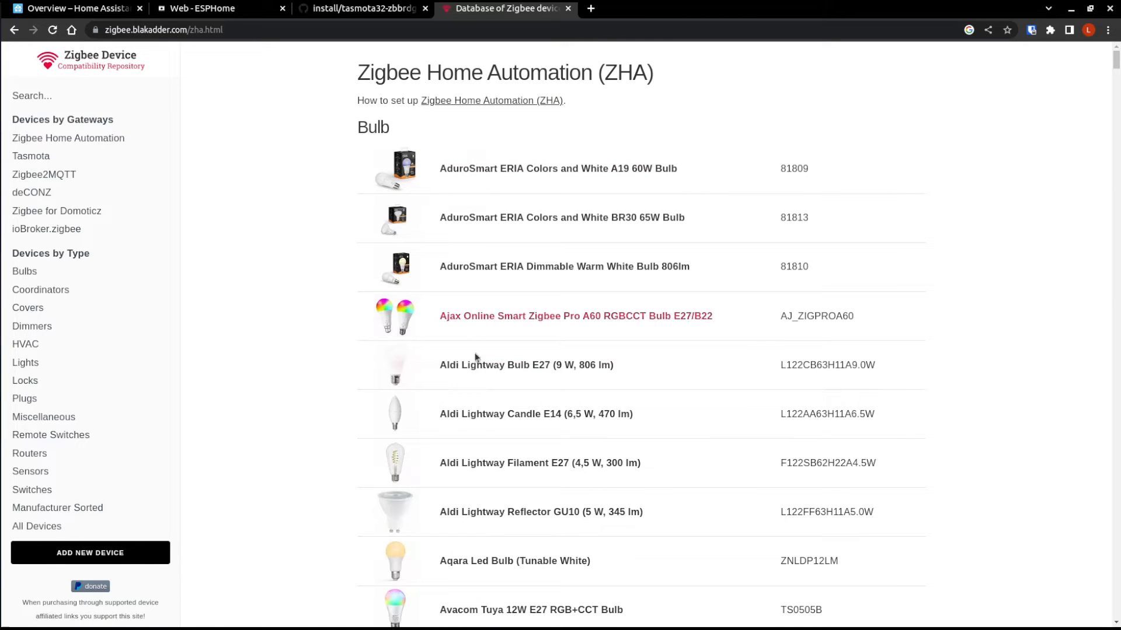
Browse the bulbs in the ZHA device list and open the details of the Cree Connected Daylight bulb.
mouse_move(1116, 61)
mouse_down()
mouse_move(1103, 296)
mouse_move(1113, 42)
mouse_up()
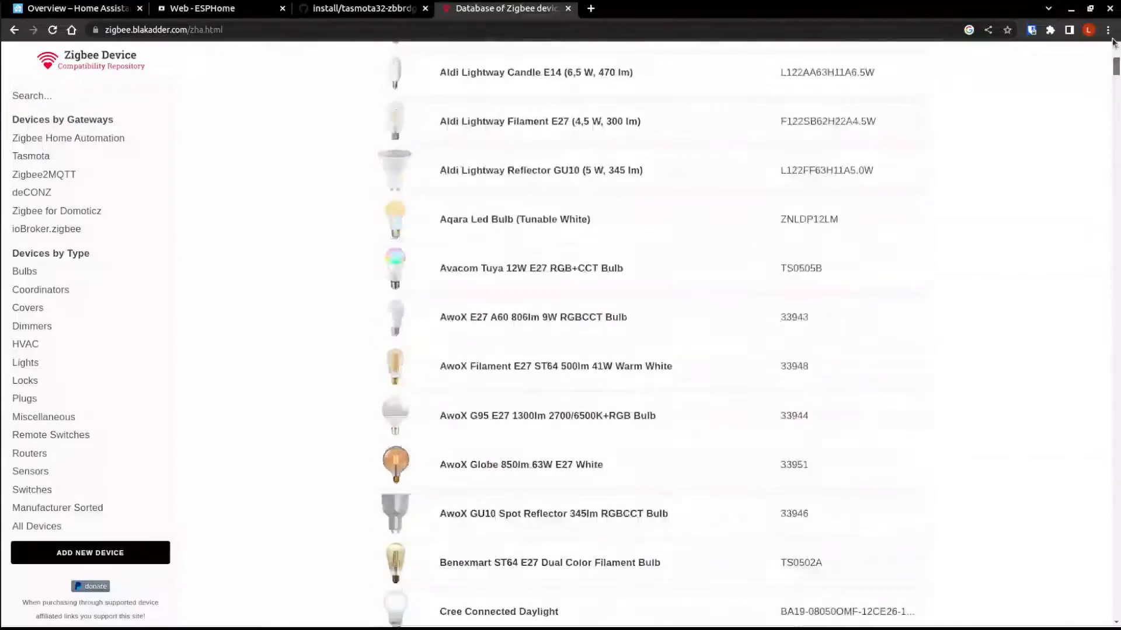
scroll(278, 258, up, 6)
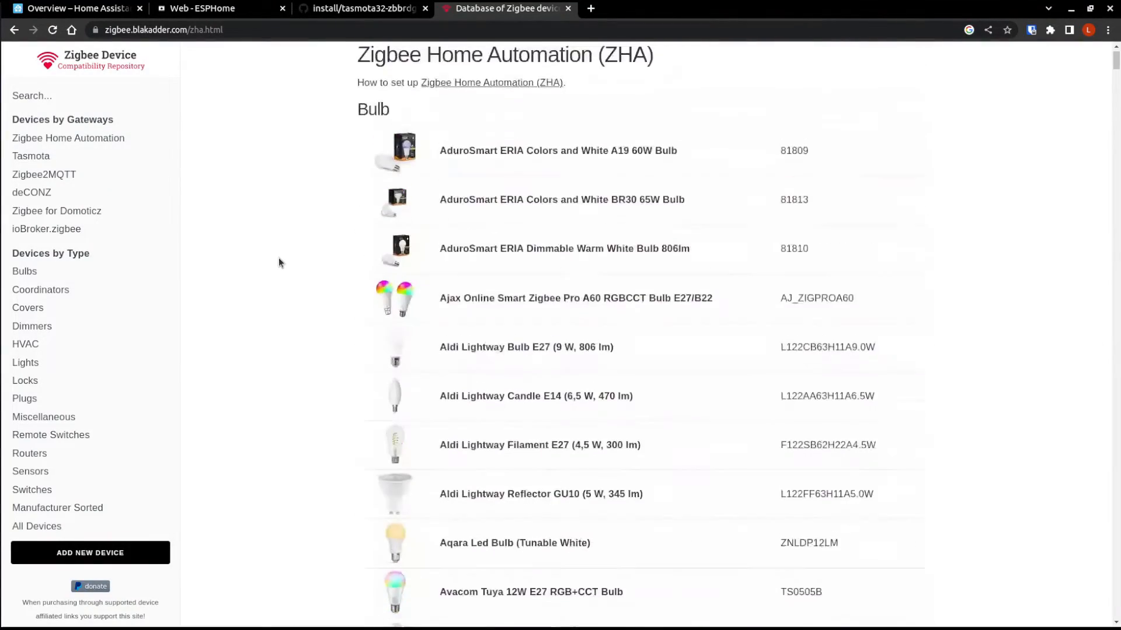
scroll(278, 257, down, 7)
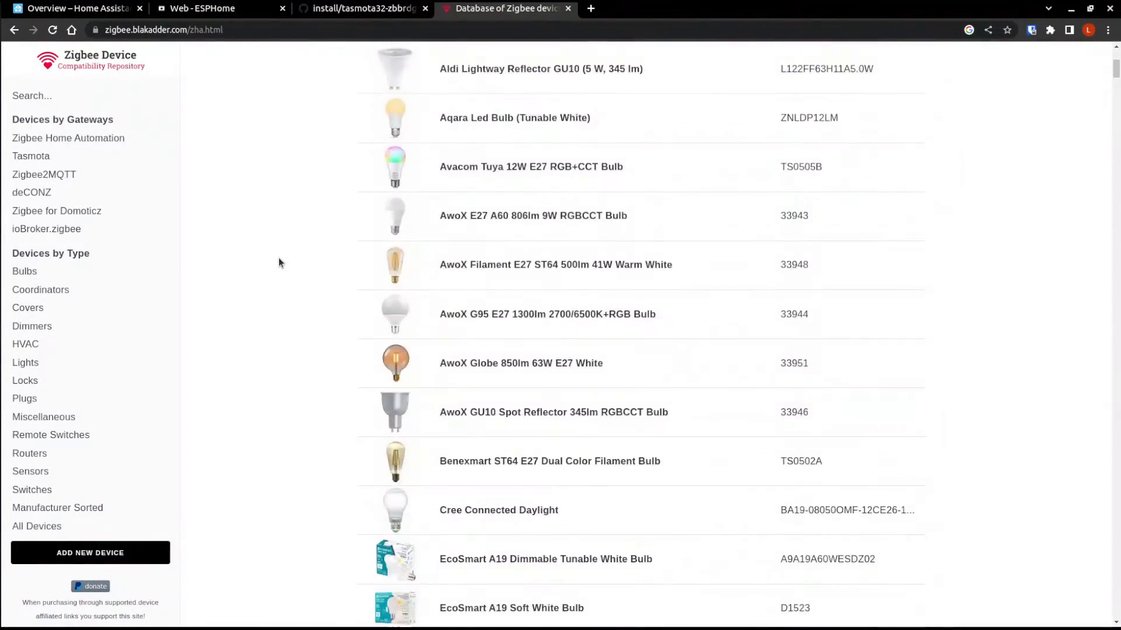
scroll(278, 258, down, 3)
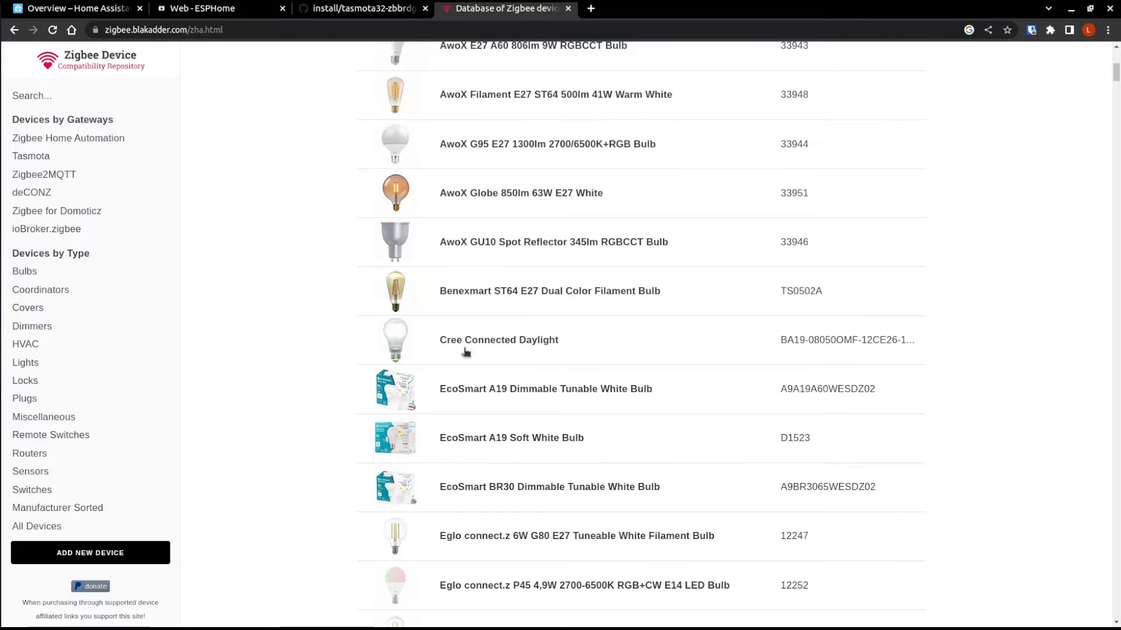
click(507, 340)
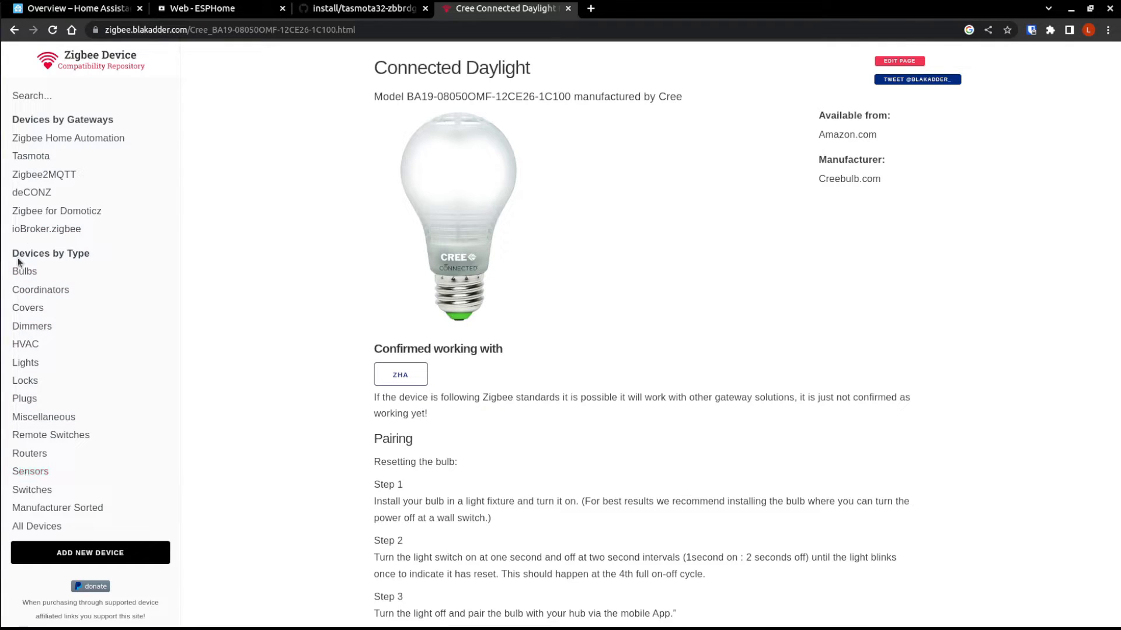
Examine the list of Zigbee coordinators and their supported gateways, and return to the repository's home page.
click(26, 290)
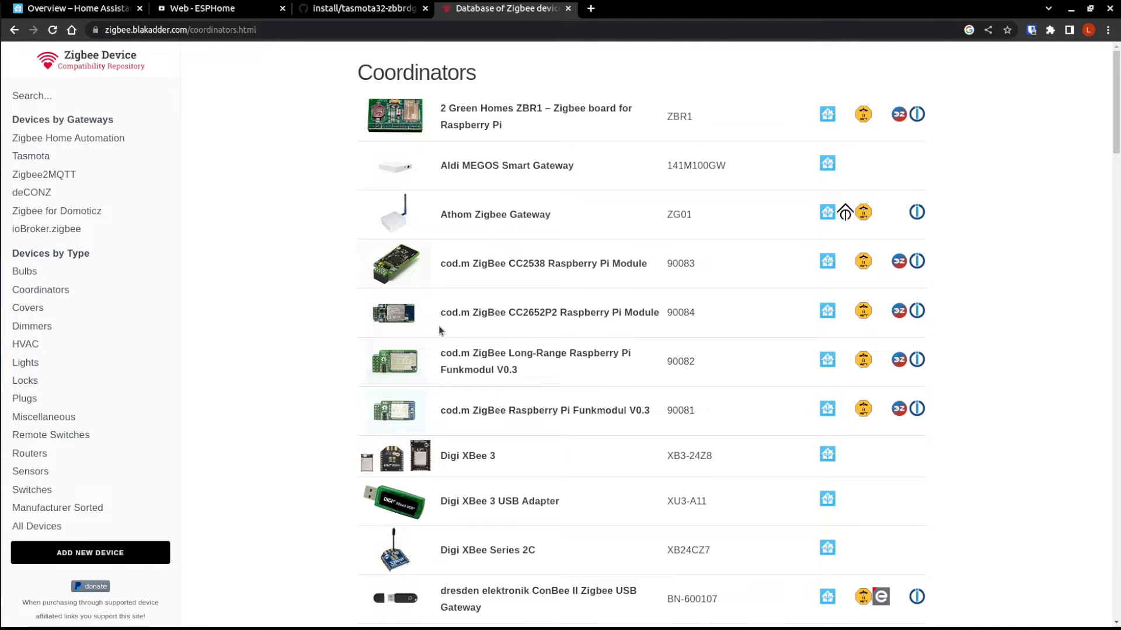
scroll(321, 441, down, 6)
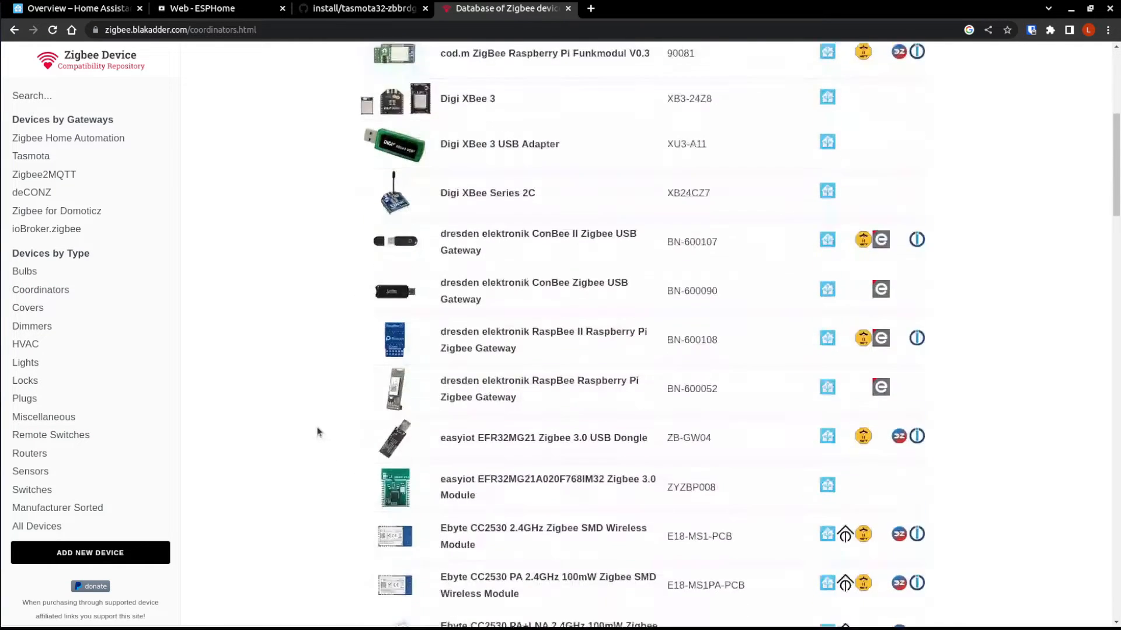
scroll(318, 432, down, 10)
scroll(323, 428, up, 4)
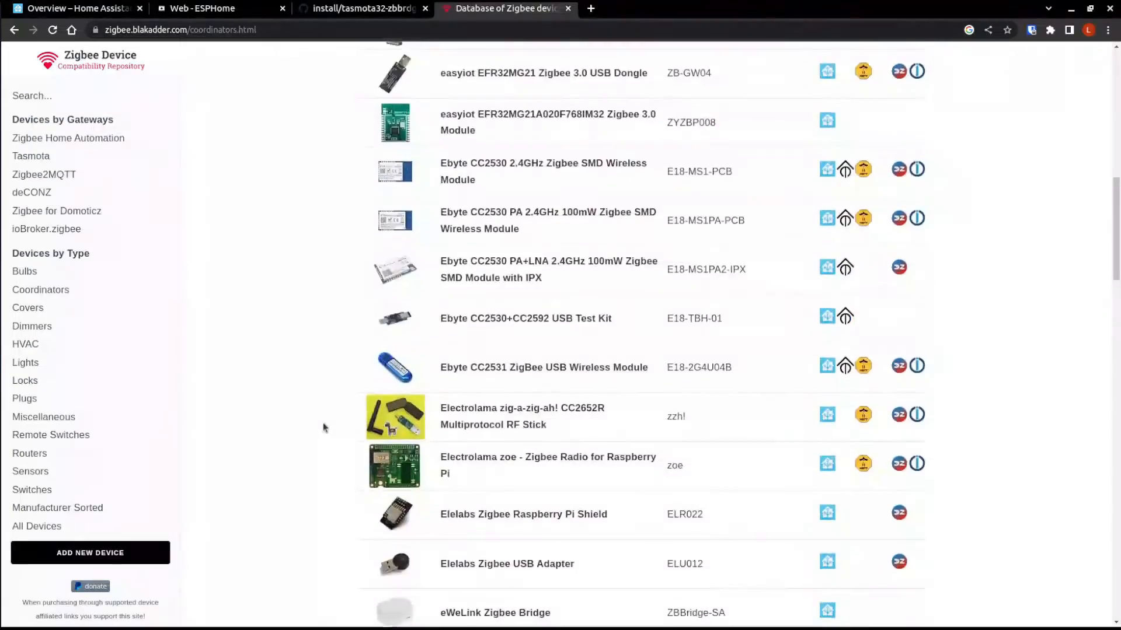
scroll(324, 427, up, 4)
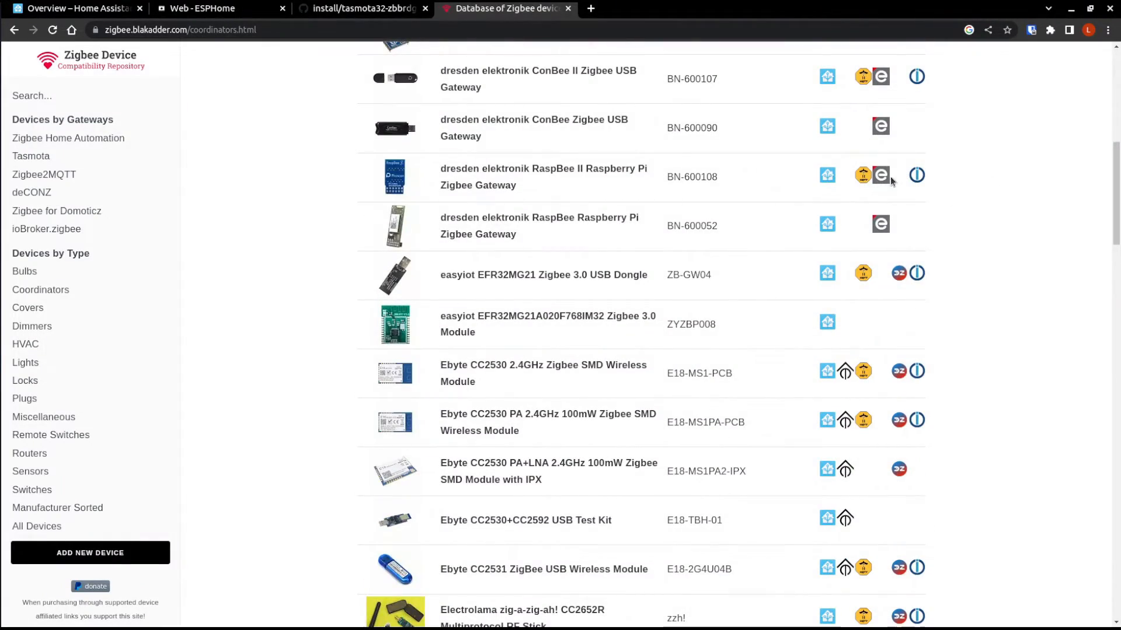
scroll(955, 195, up, 6)
scroll(955, 195, up, 3)
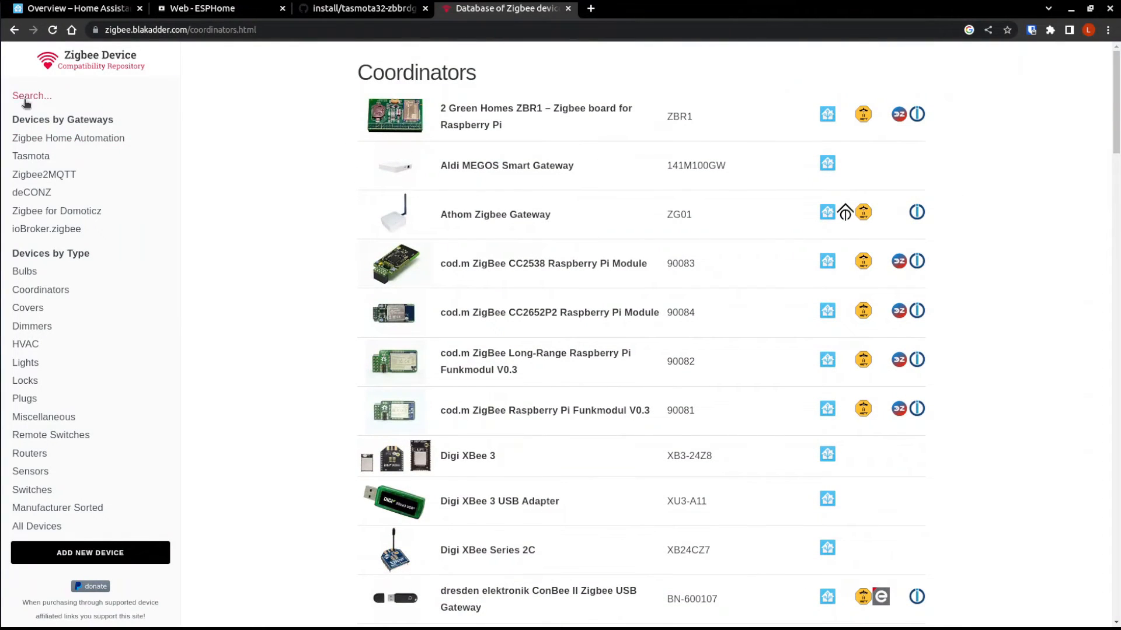
click(87, 64)
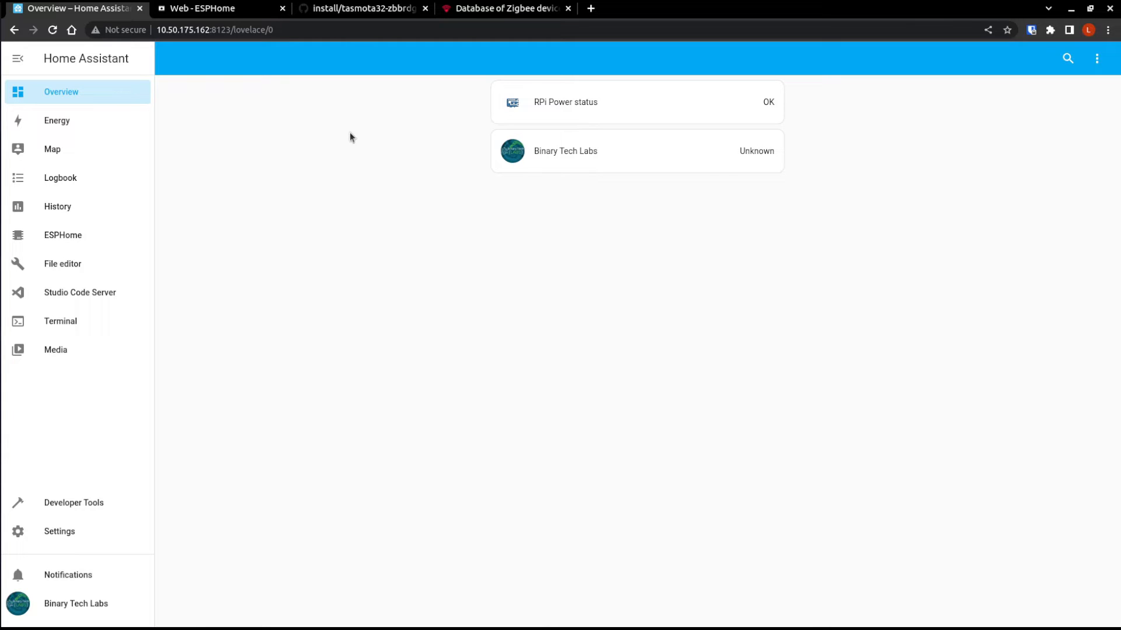
Review the ESPHome Web page and the tasmota32-zbbrdgpro.factory.bin page on GitHub, and go back to Home Assistant.
click(232, 11)
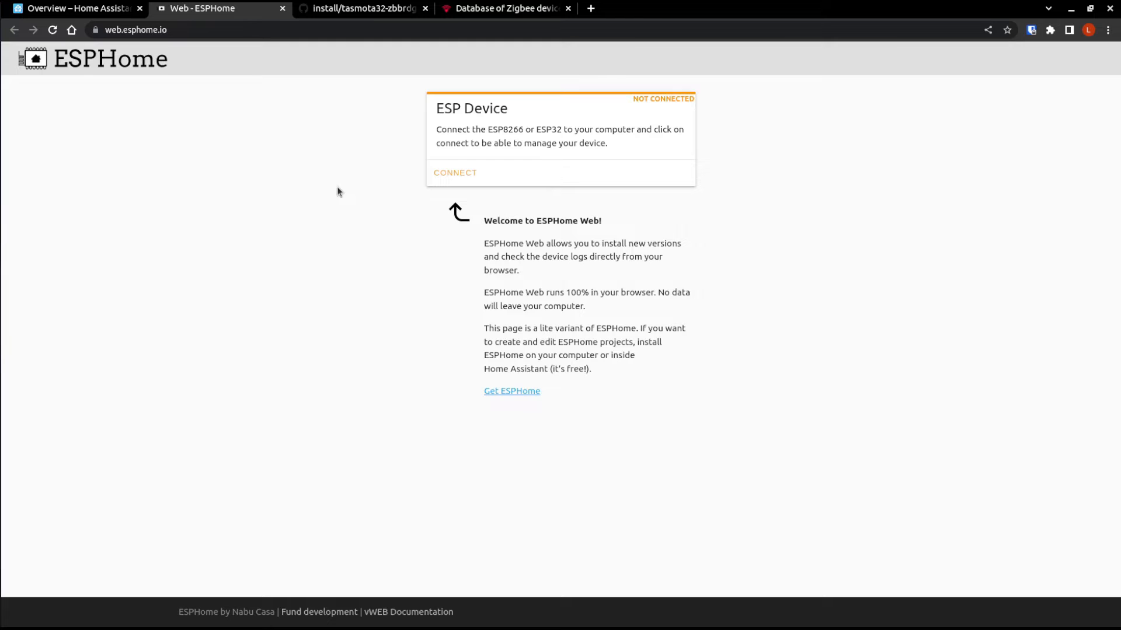
click(367, 9)
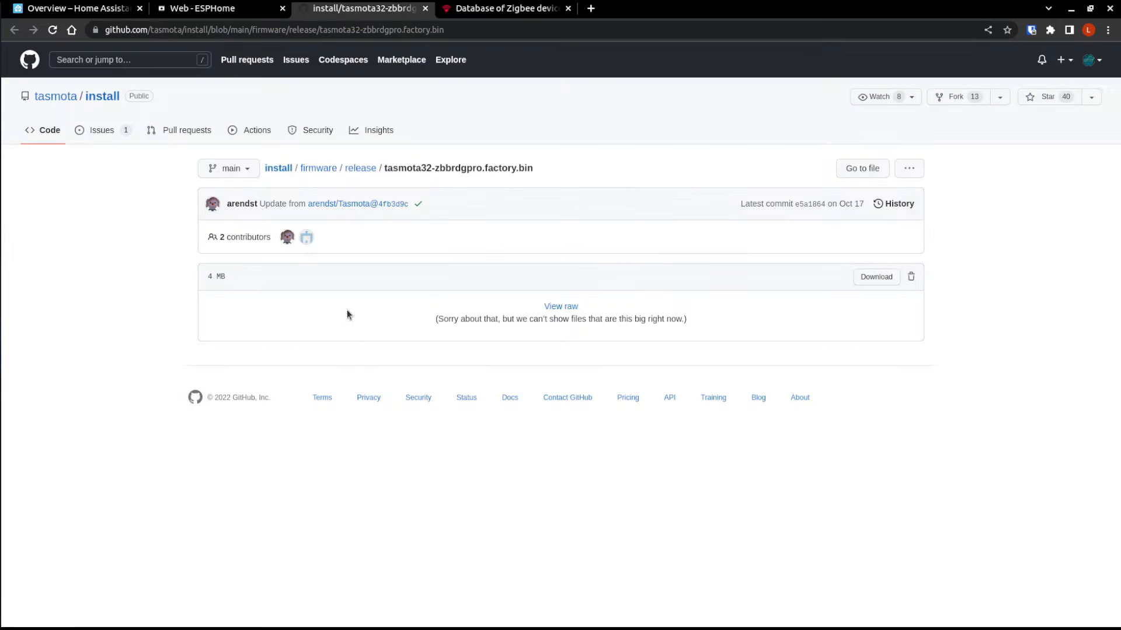
click(208, 9)
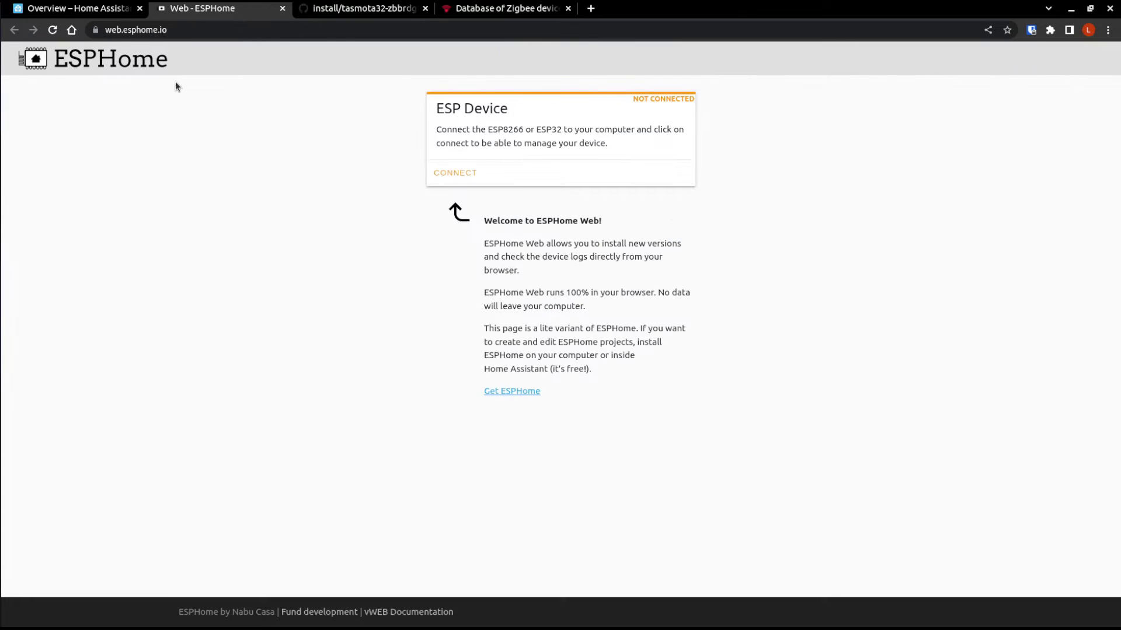
click(88, 9)
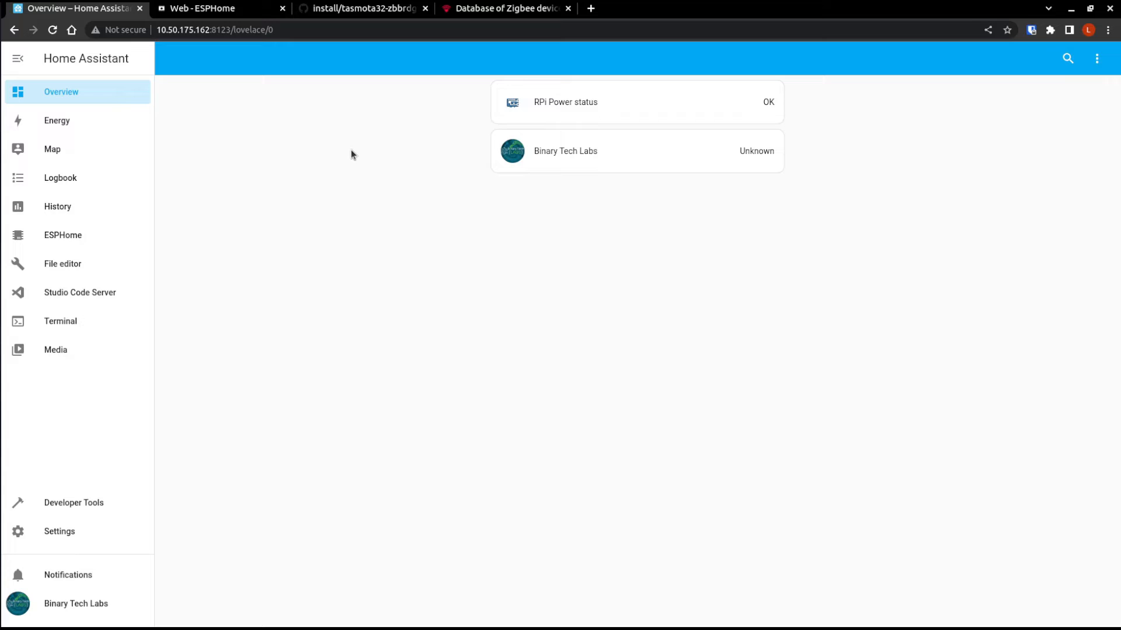
Connect ESPHome Web to the ESP device through the USB2.0-Serial (ttyUSB0) port.
click(218, 8)
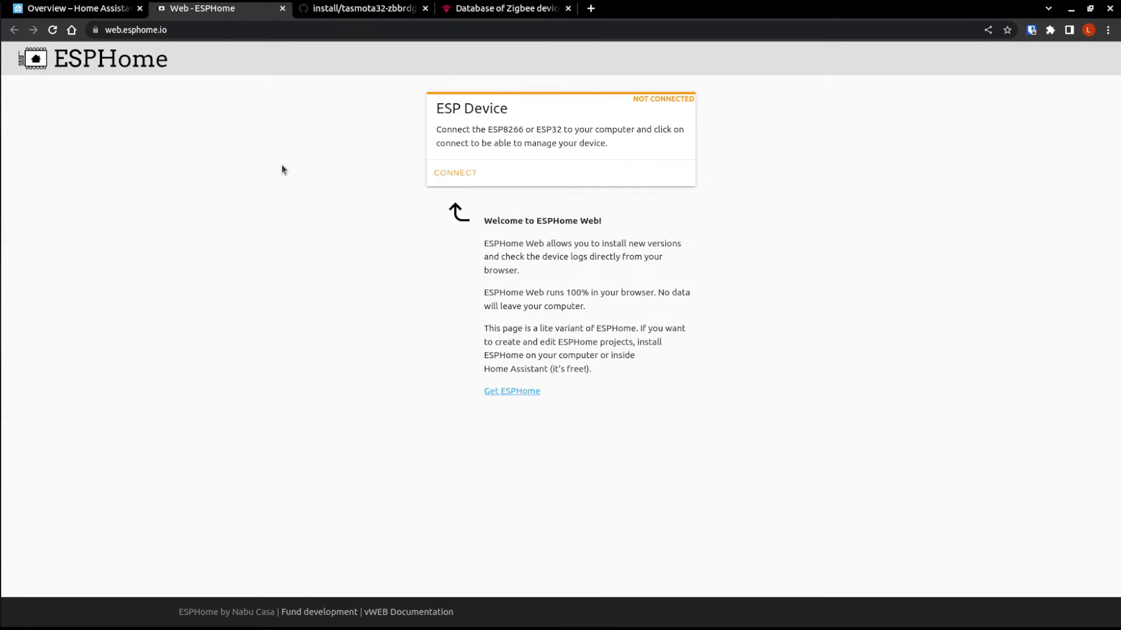
click(470, 175)
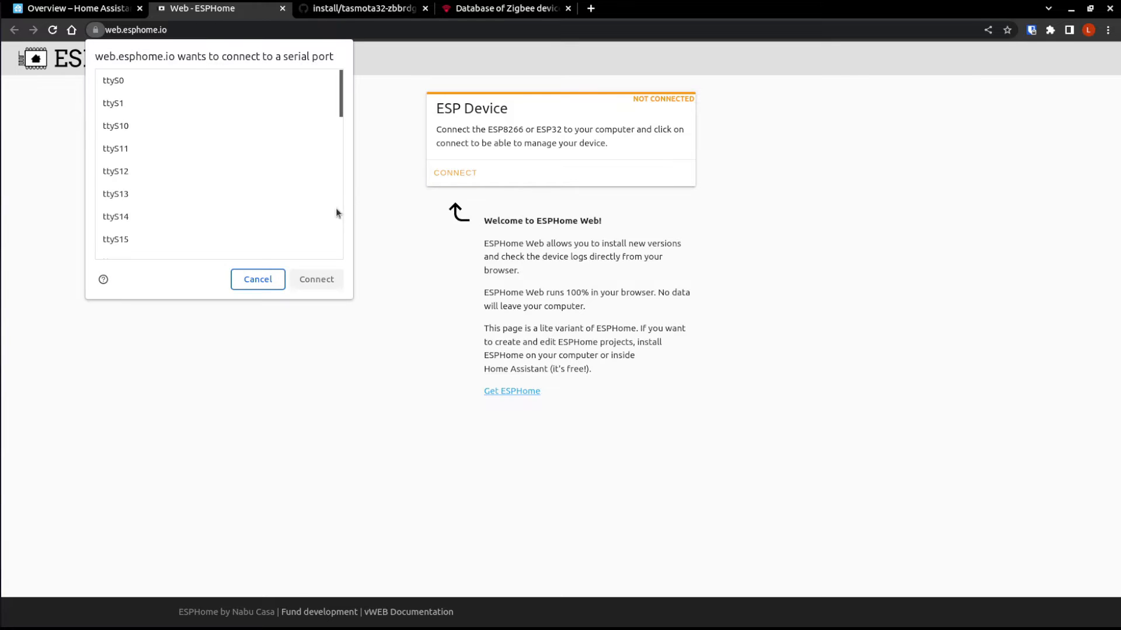
drag(340, 87, 339, 242)
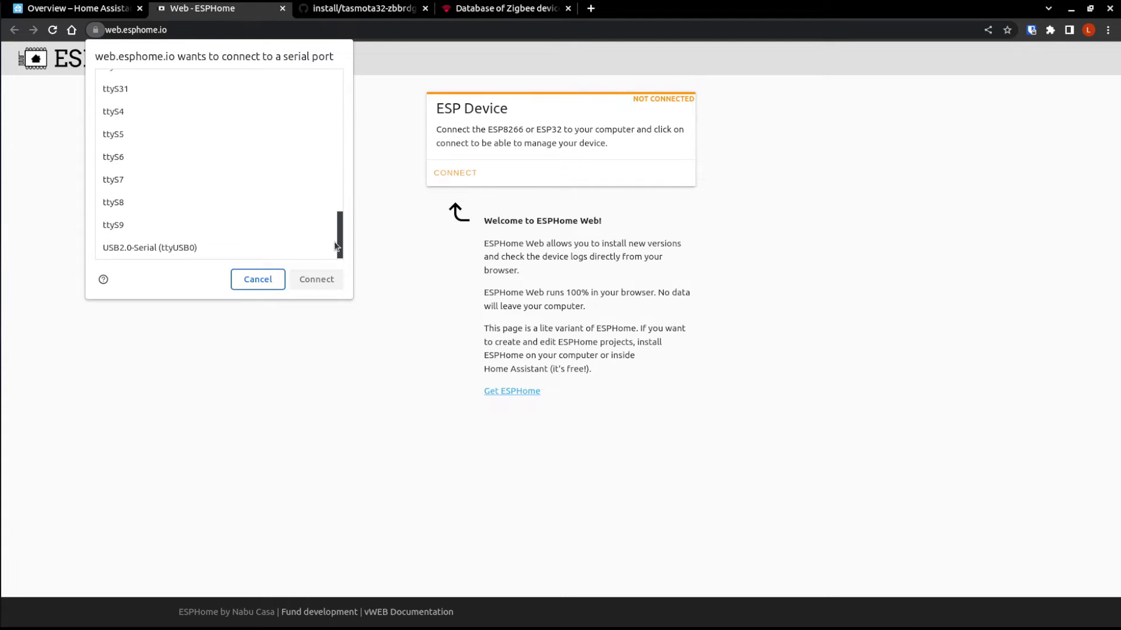
click(135, 249)
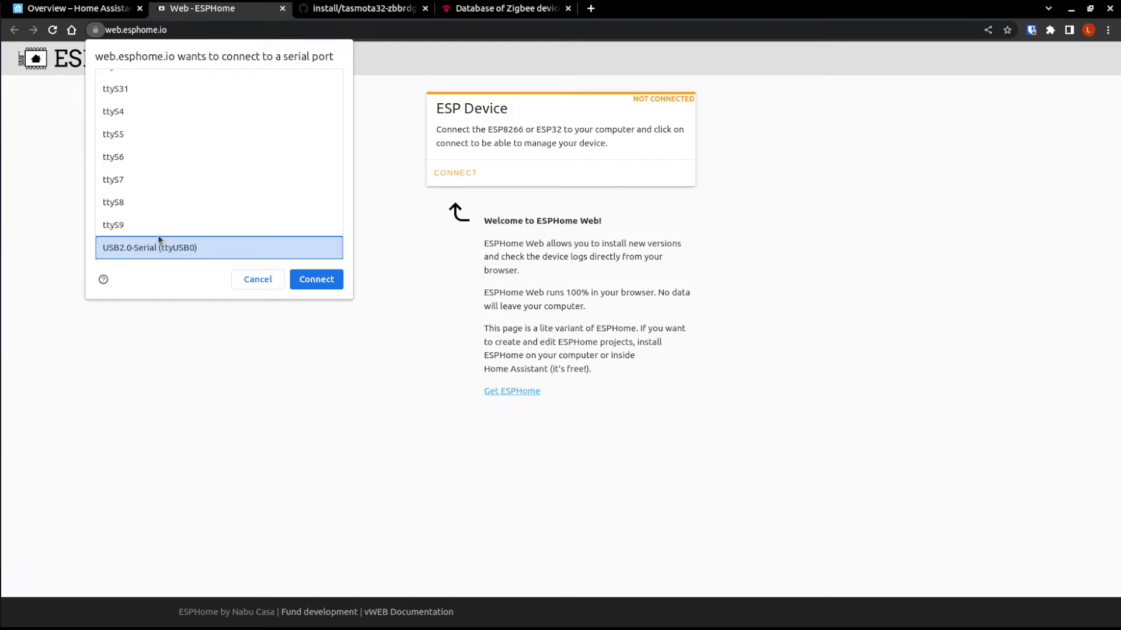
click(329, 282)
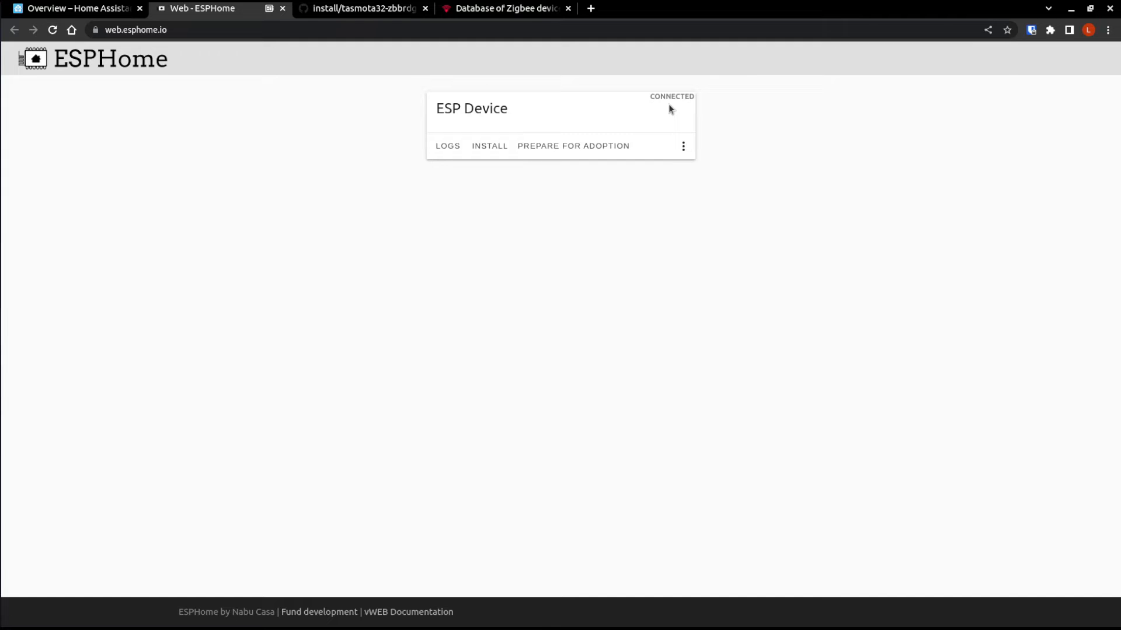
Install the tasmota32-zbbrdgpro.factory.bin firmware from the Downloads folder on the connected ESP device and dismiss the completion message.
click(489, 147)
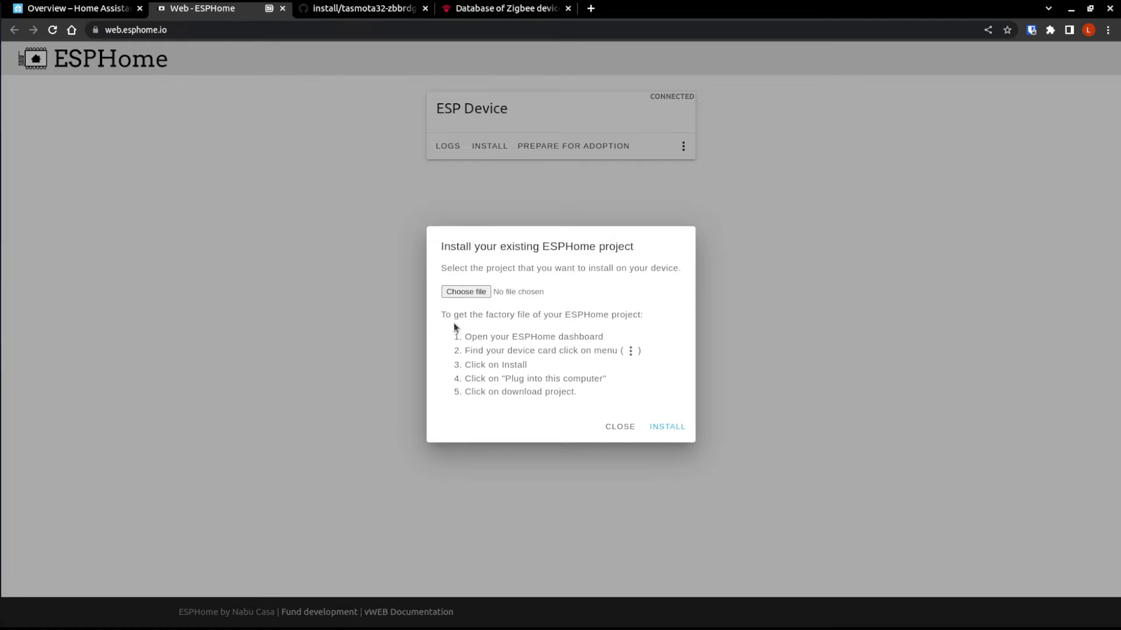
click(473, 292)
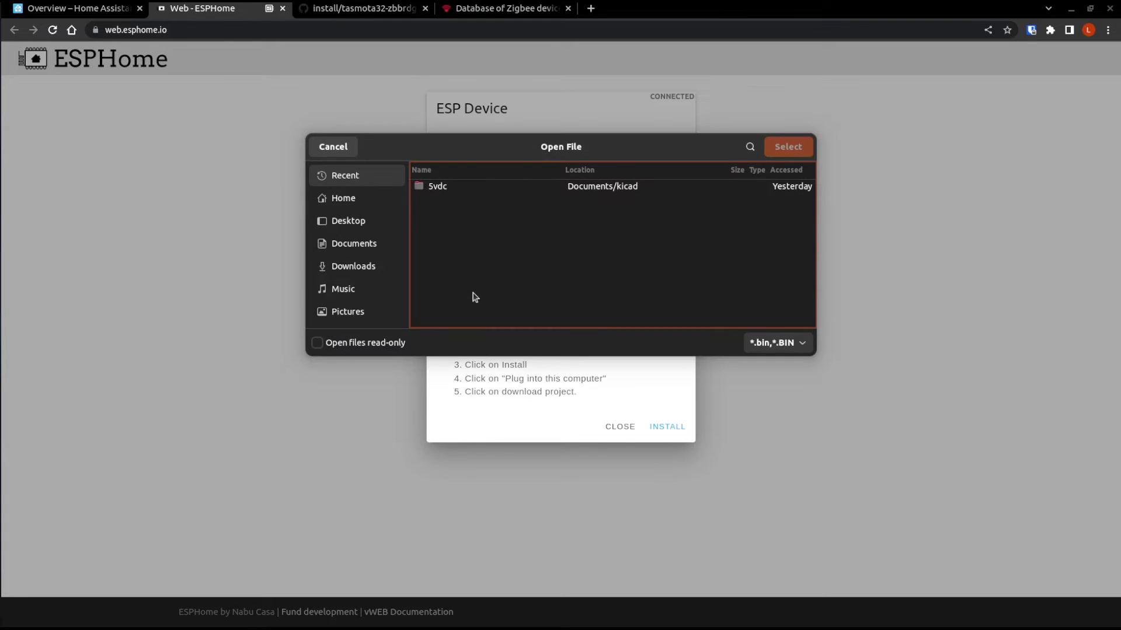
click(350, 266)
click(490, 227)
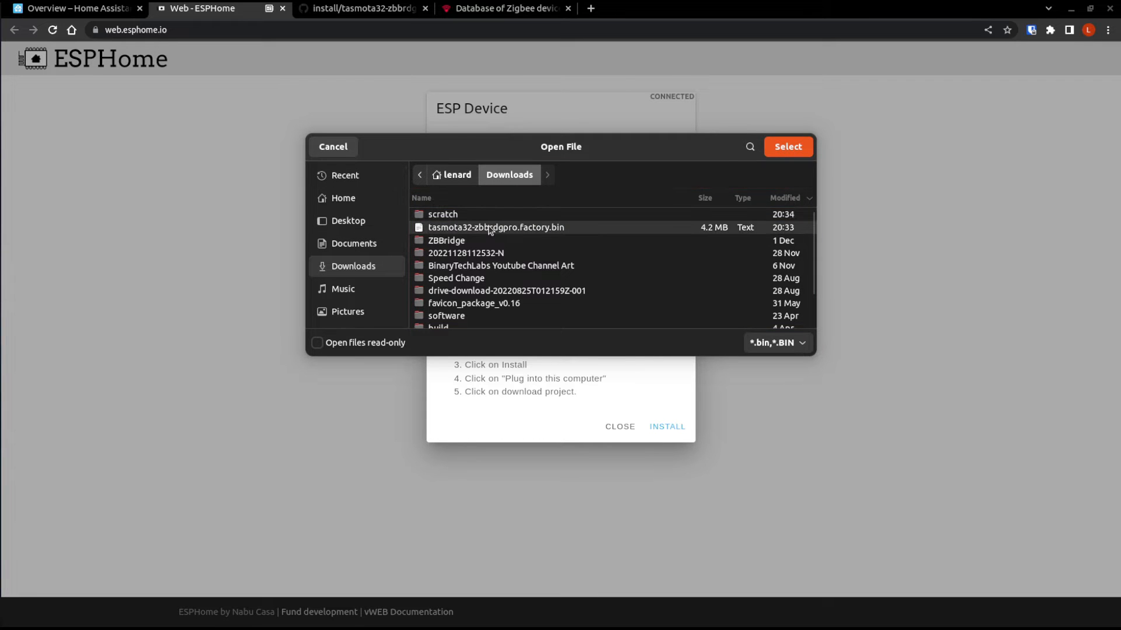
click(805, 152)
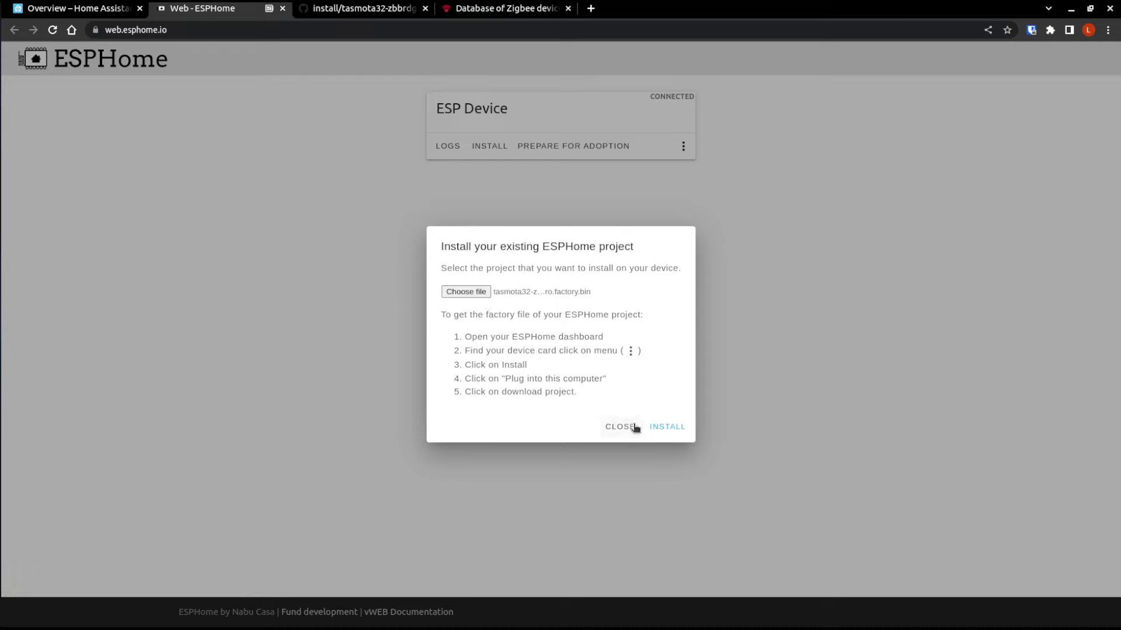
click(672, 428)
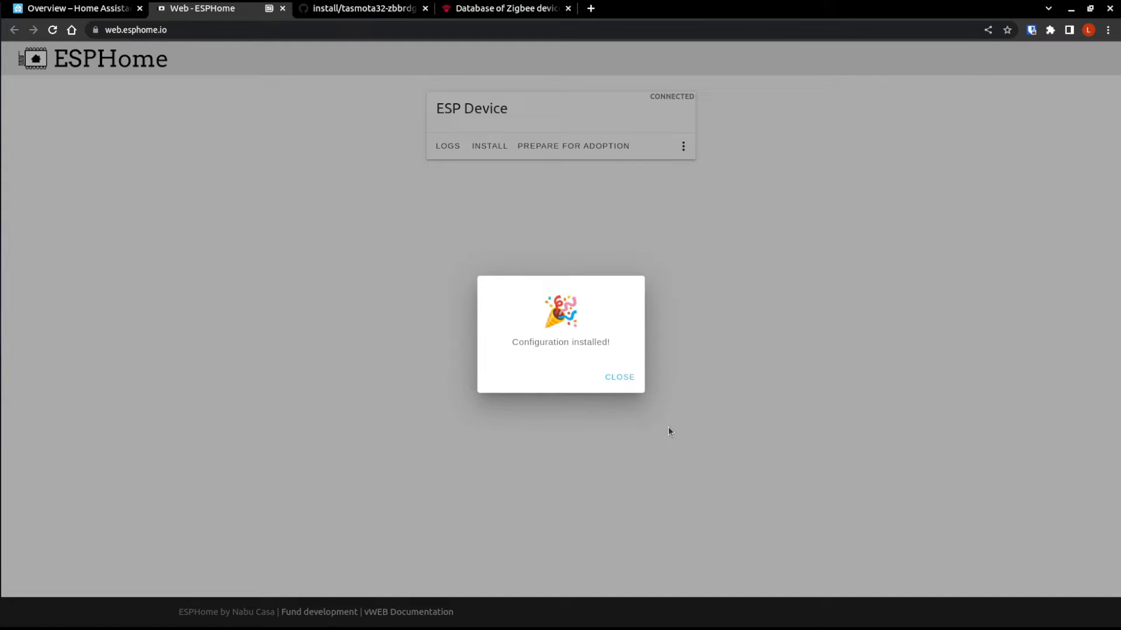
click(619, 377)
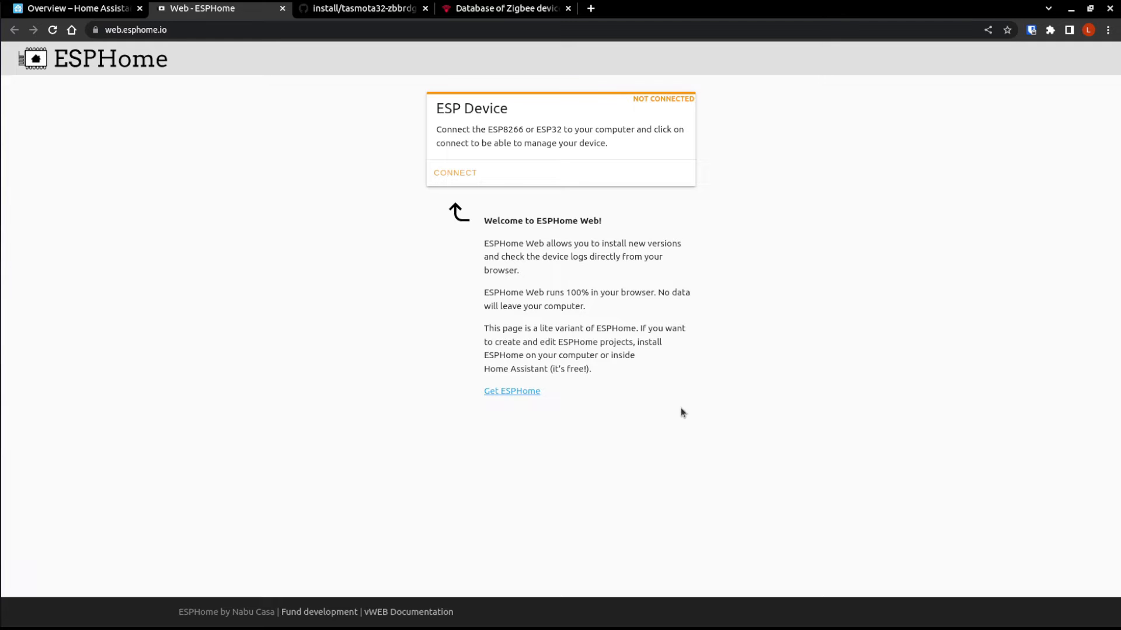
Connect the computer to the tasmota-10AFAC-4012 Wi-Fi network from the system's Wi-Fi settings.
click(1087, 1)
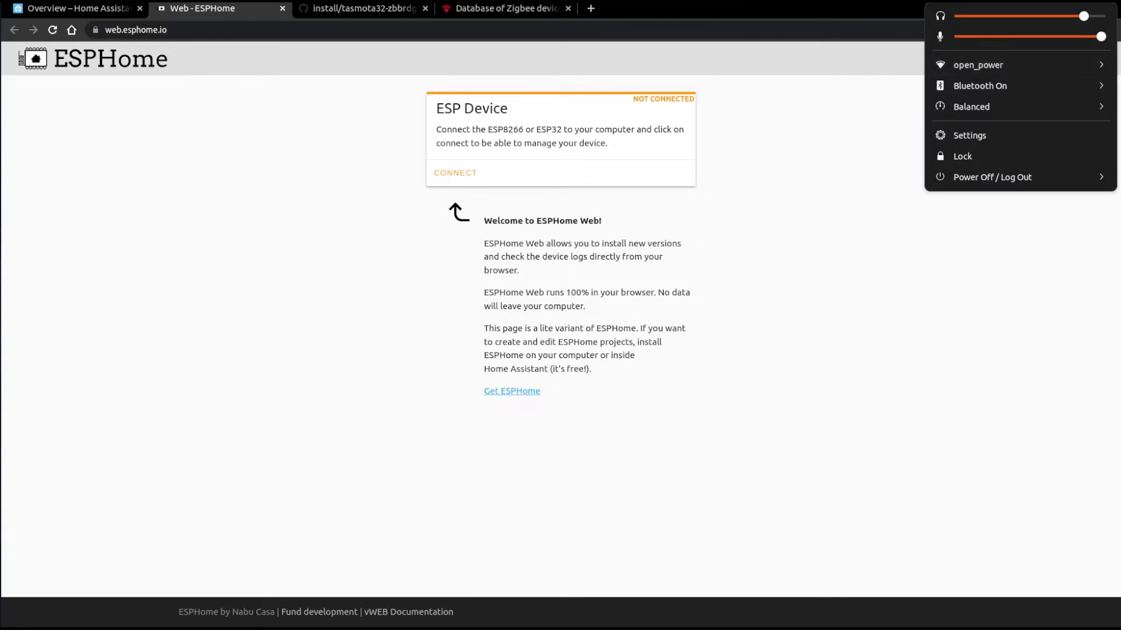
click(1044, 69)
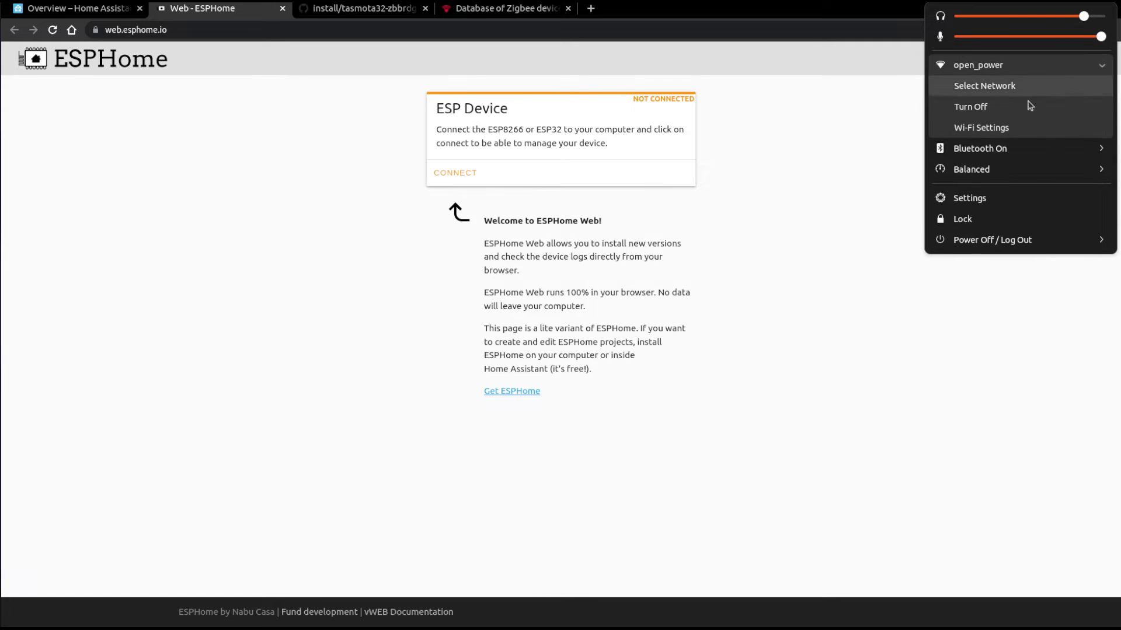
click(999, 130)
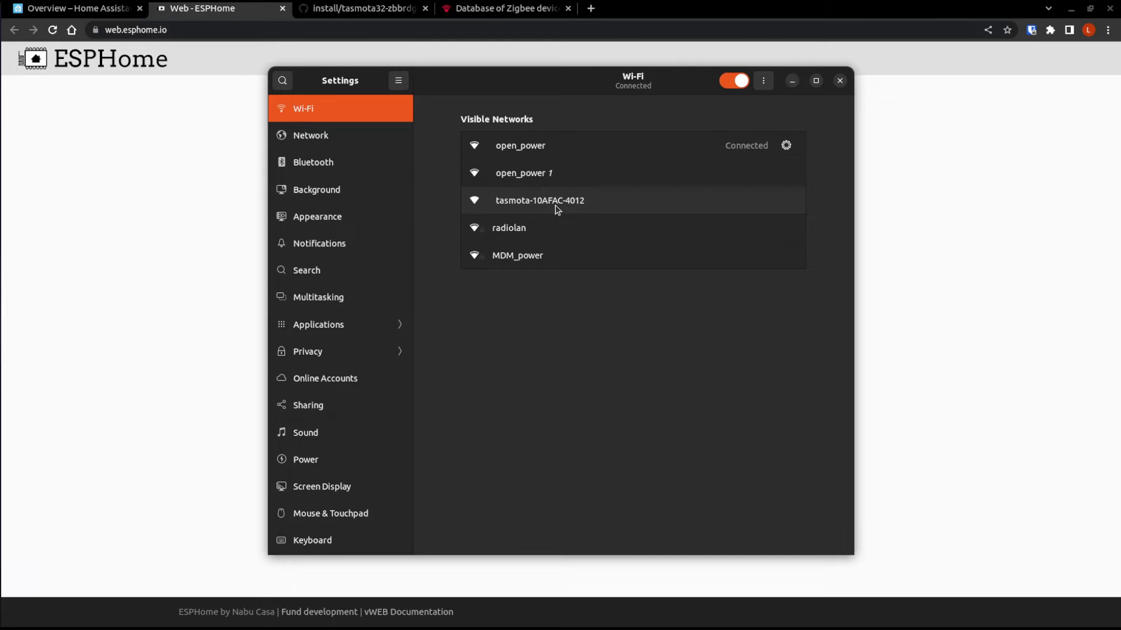
click(556, 202)
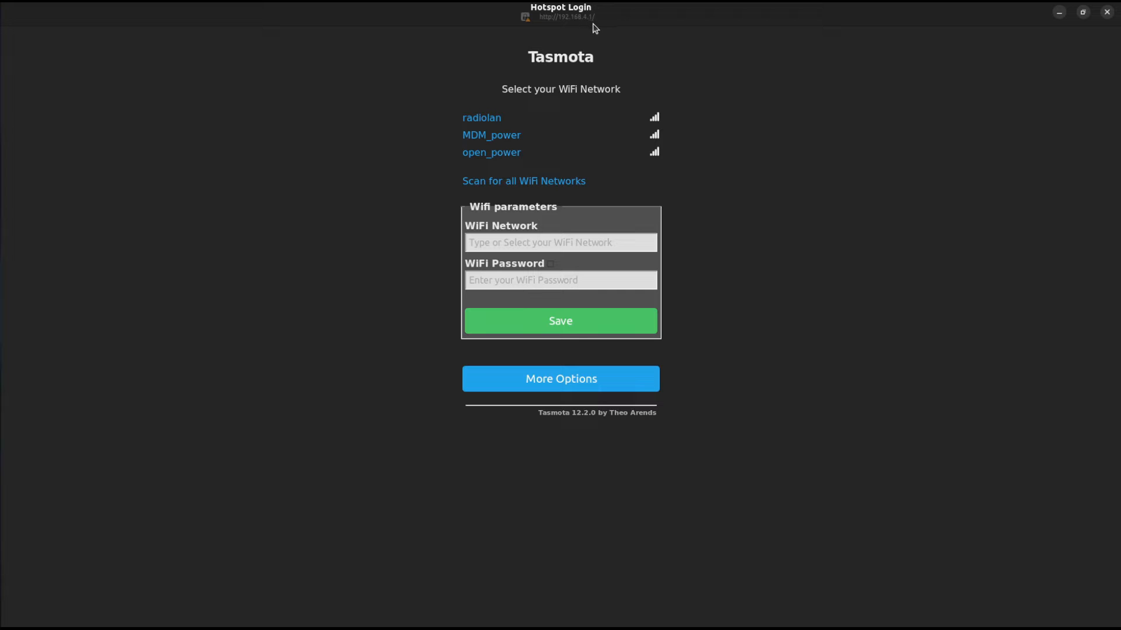
Save open_power as the Tasmota device's Wi-Fi network and open the device's new IP address in the browser.
click(509, 156)
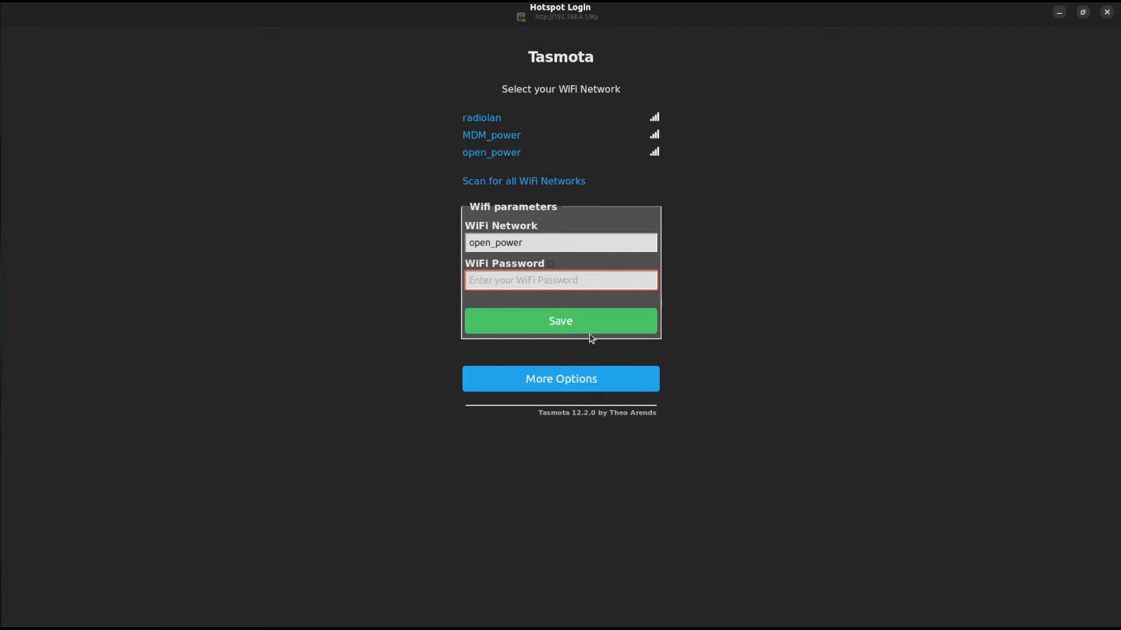
click(549, 325)
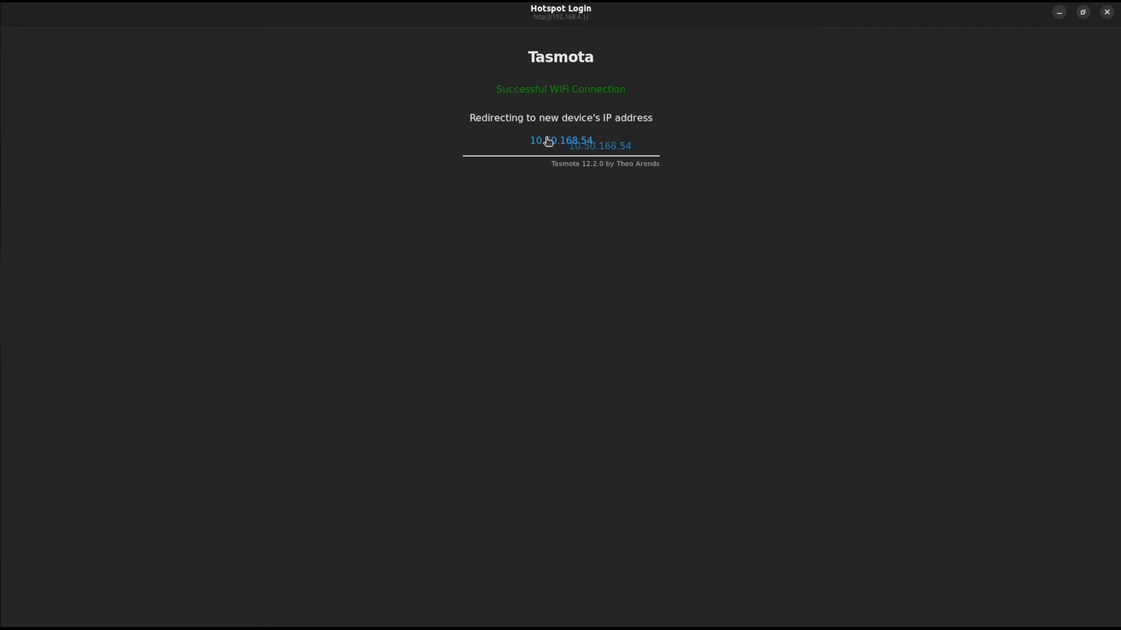
right_click(574, 140)
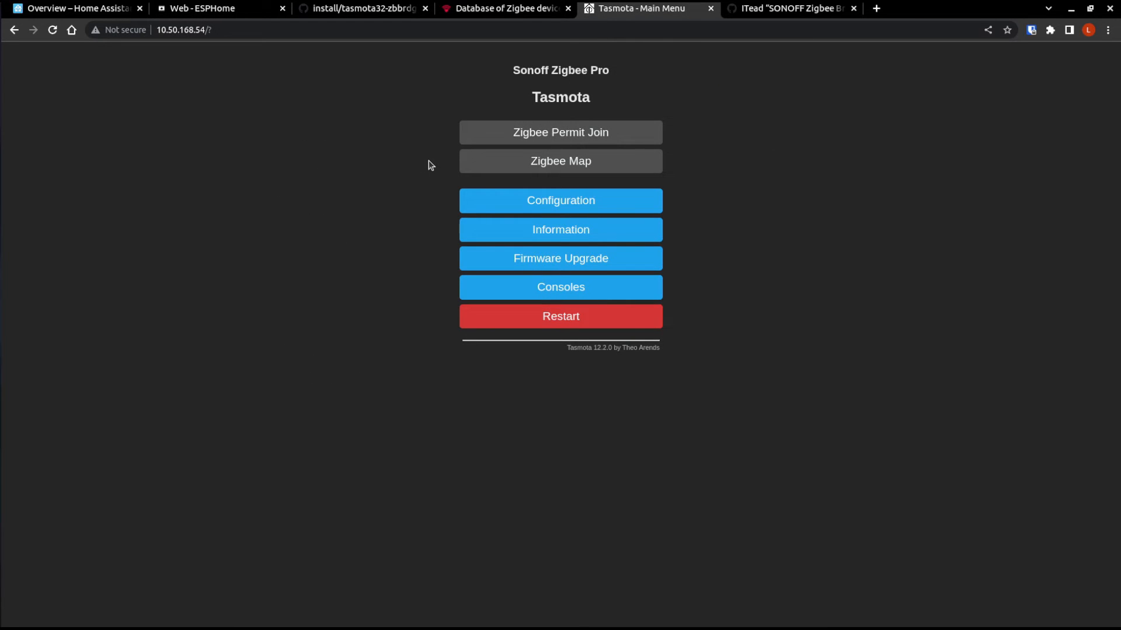
Copy the three-line sonoff_zb_pro_flasher code that loads and checks SonoffZBPro_coord_20220219.hex from the GitHub discussion.
click(808, 9)
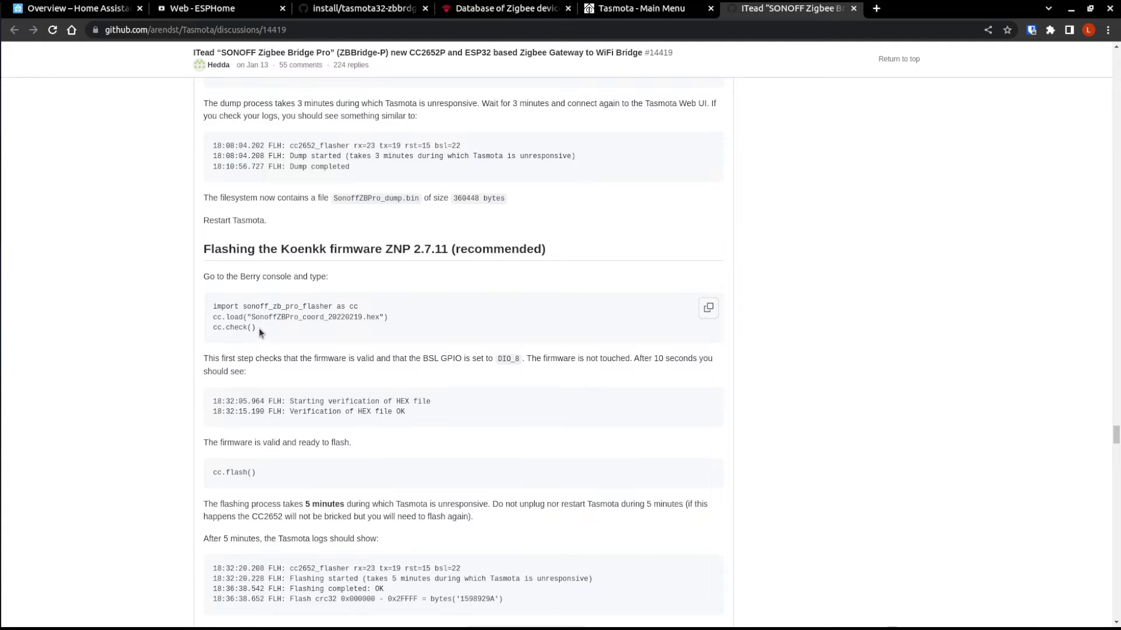
drag(258, 328, 209, 314)
right_click(222, 314)
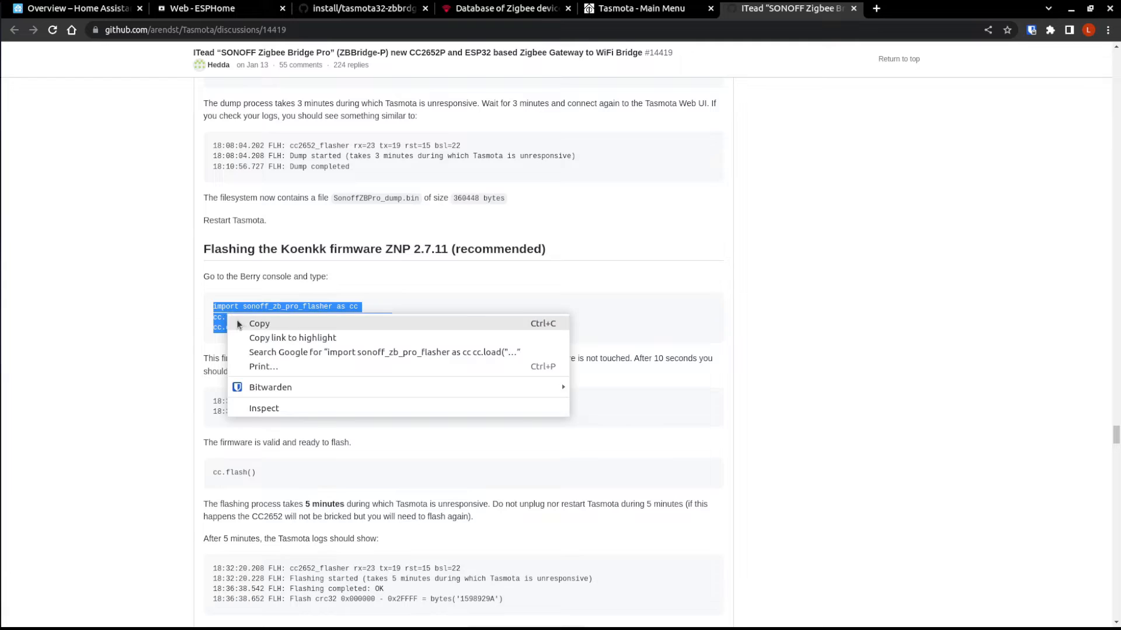
click(245, 323)
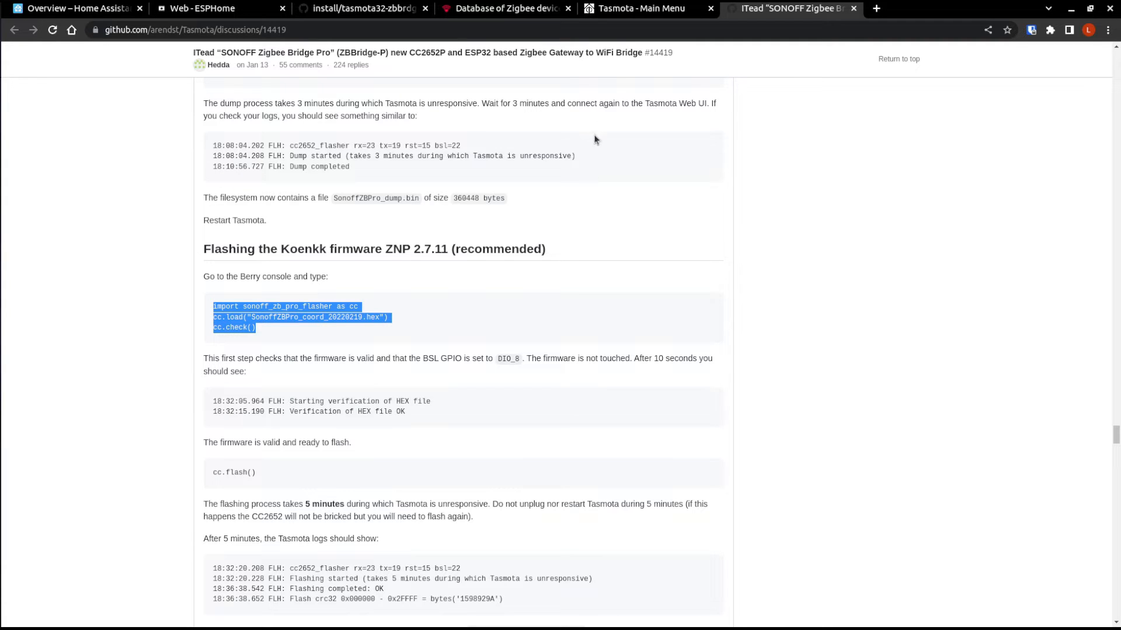
Run the copied firmware load and check code in Tasmota's Berry Scripting console.
click(607, 11)
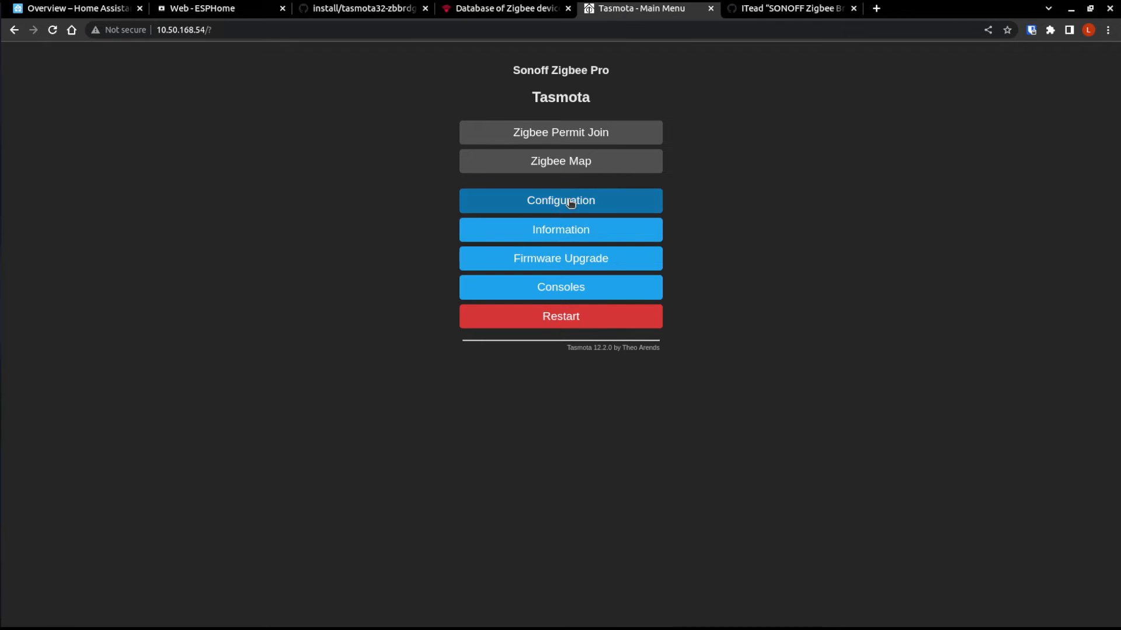
click(579, 288)
click(546, 175)
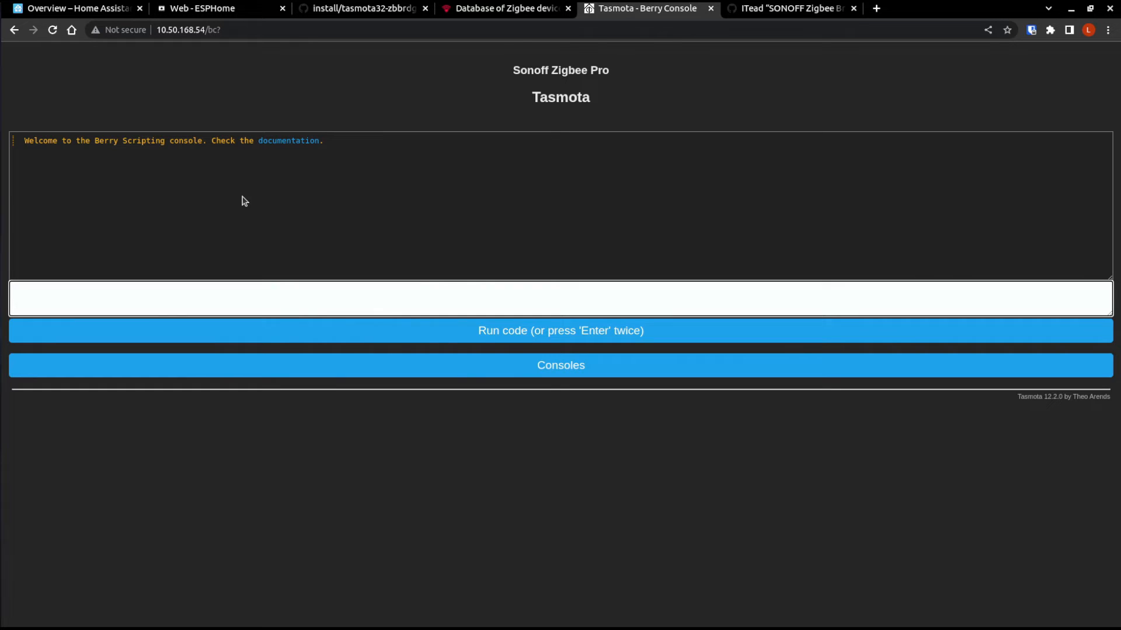
right_click(203, 301)
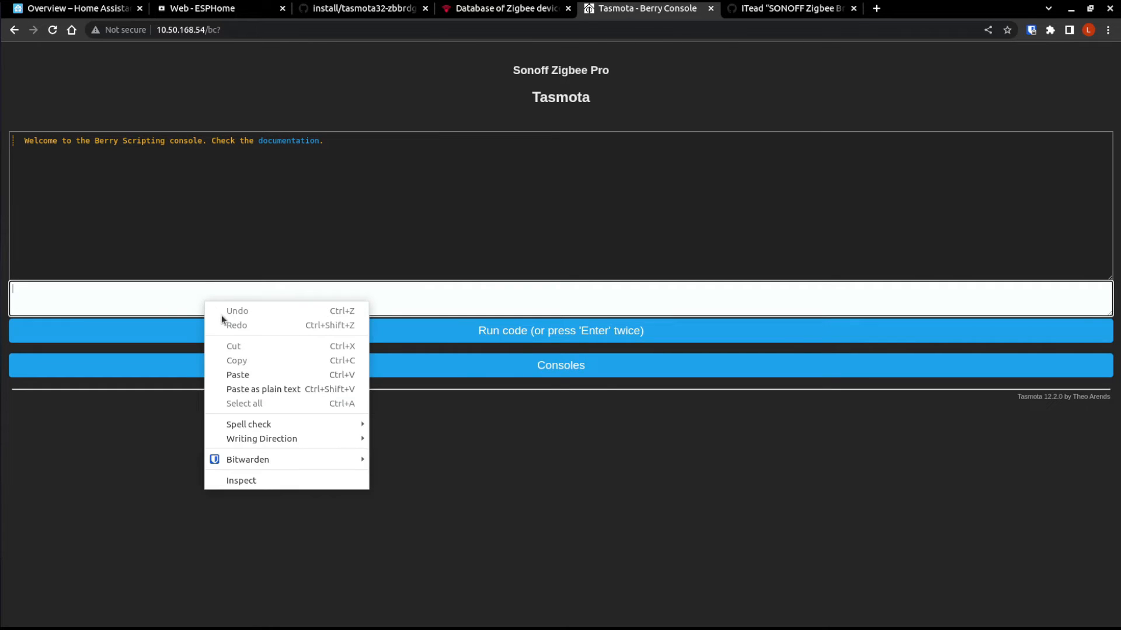
click(233, 375)
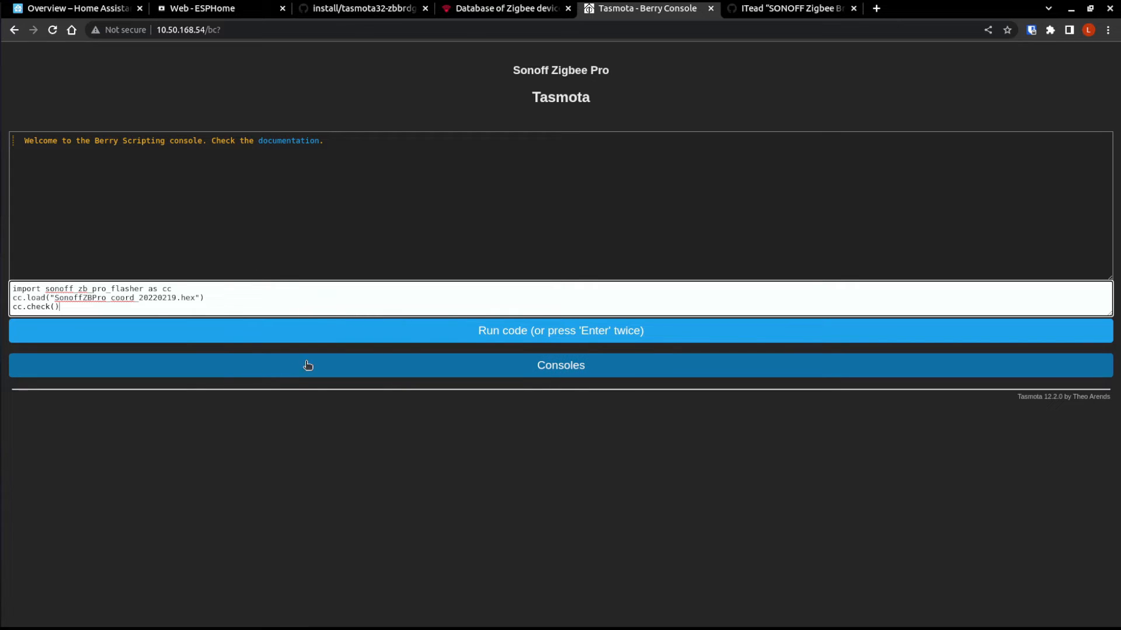
click(549, 334)
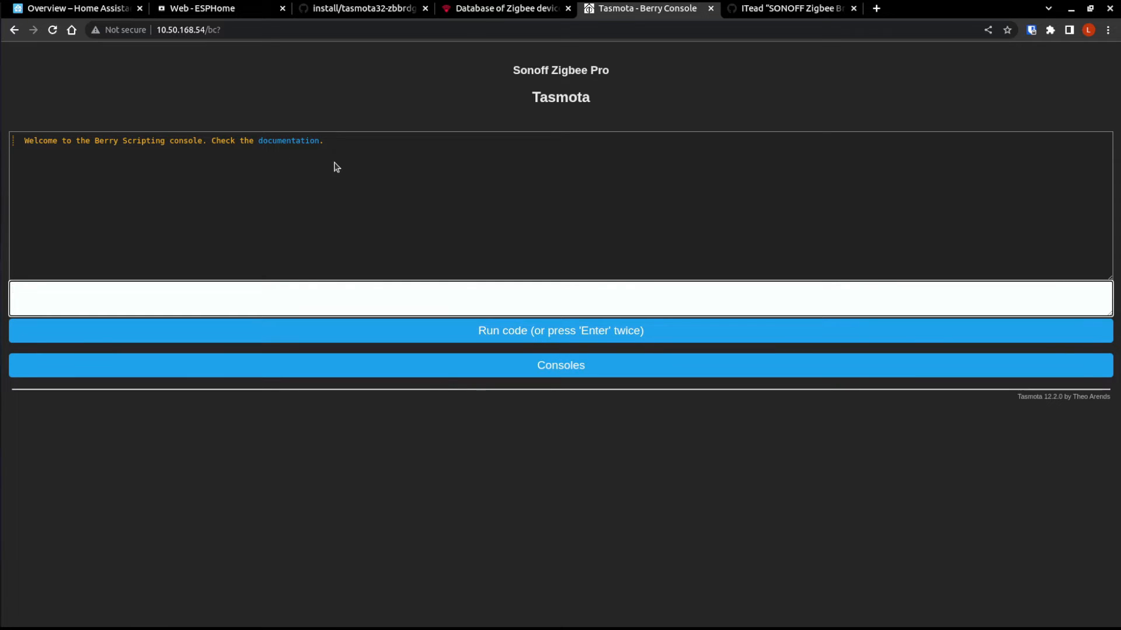
Check the HEX file verification entries in Tasmota's main console log.
click(586, 375)
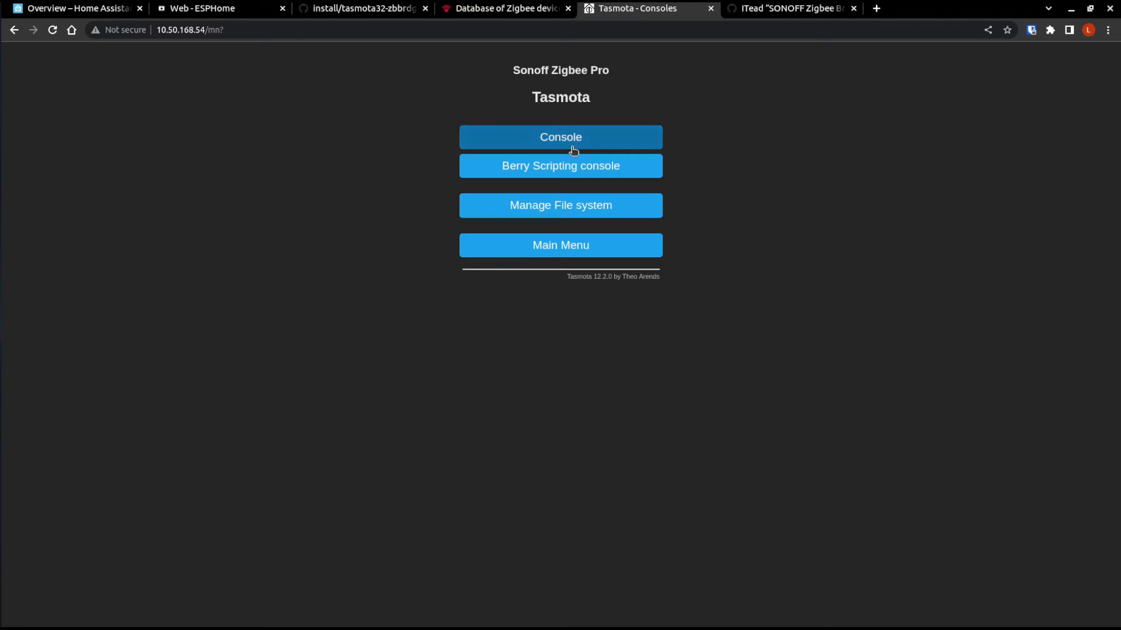
click(560, 168)
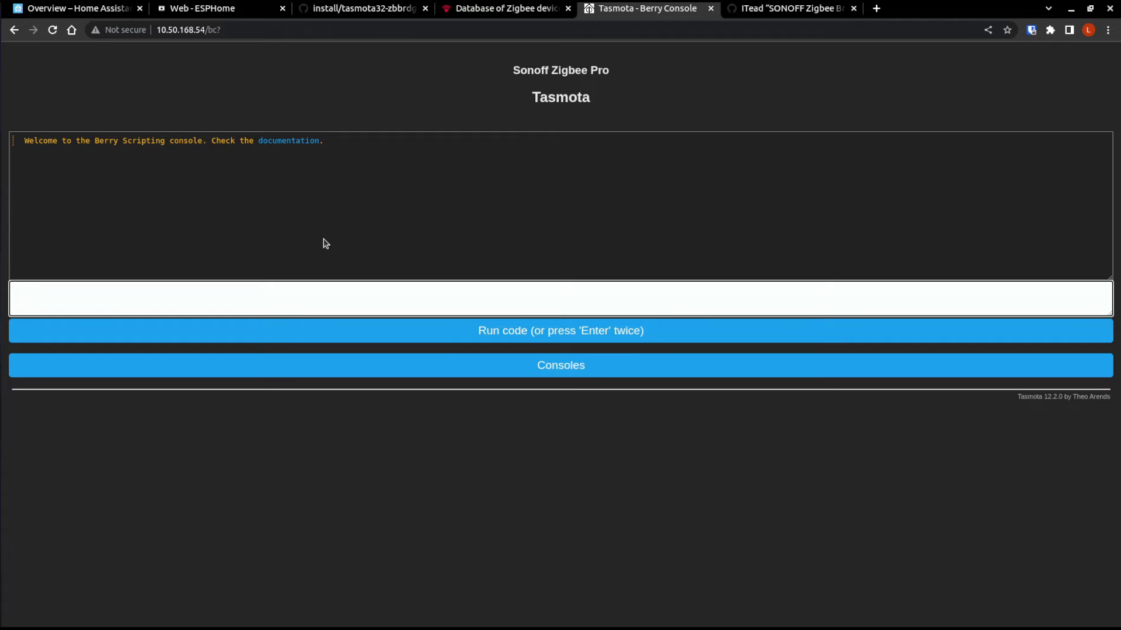
click(575, 361)
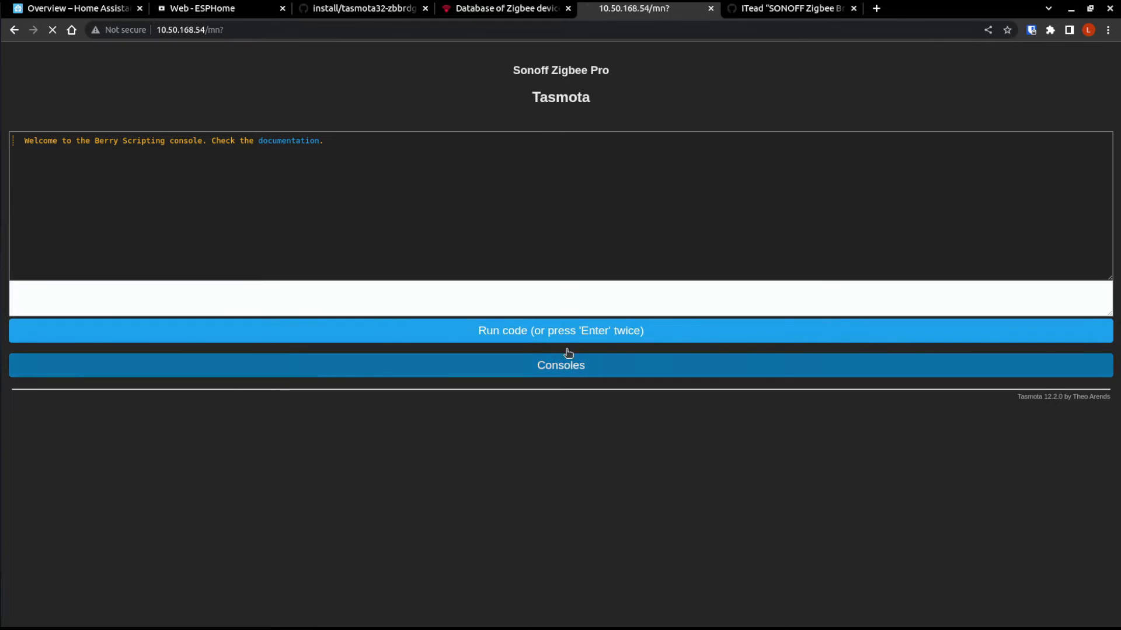
click(580, 144)
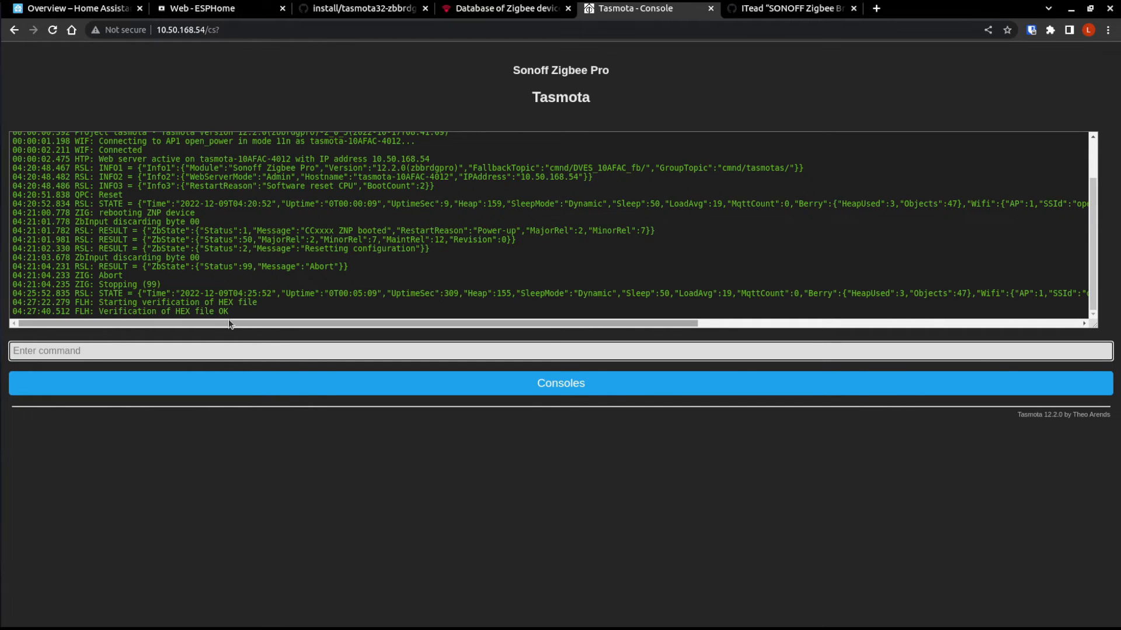
Copy the cc.flash() command from the GitHub discussion and read the flashing notes below it.
click(805, 13)
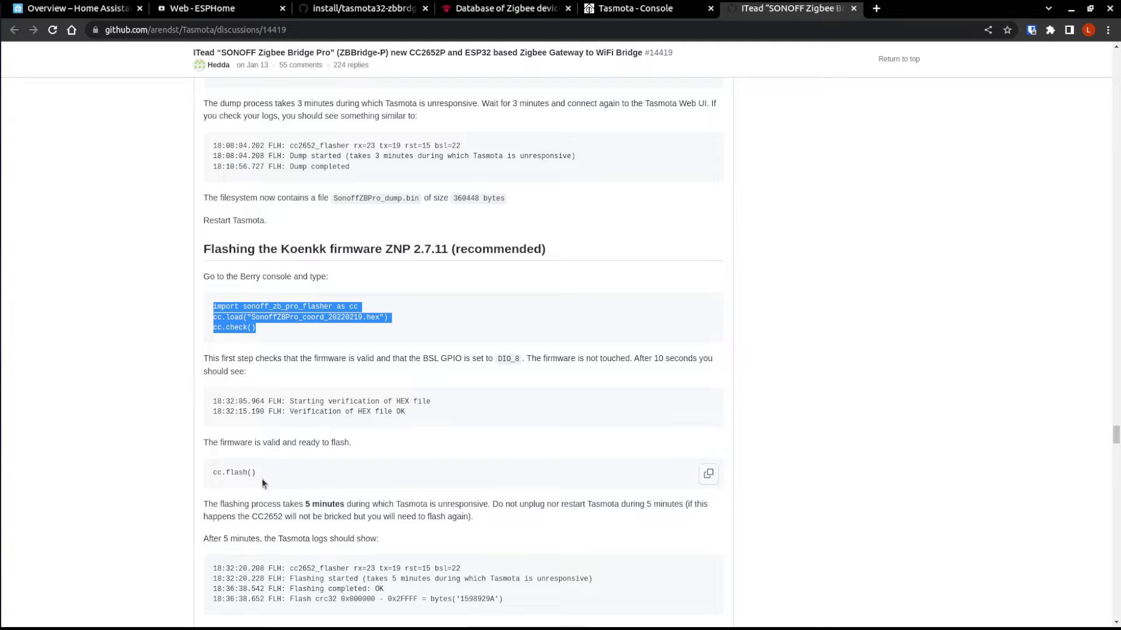
drag(258, 474, 198, 471)
right_click(242, 474)
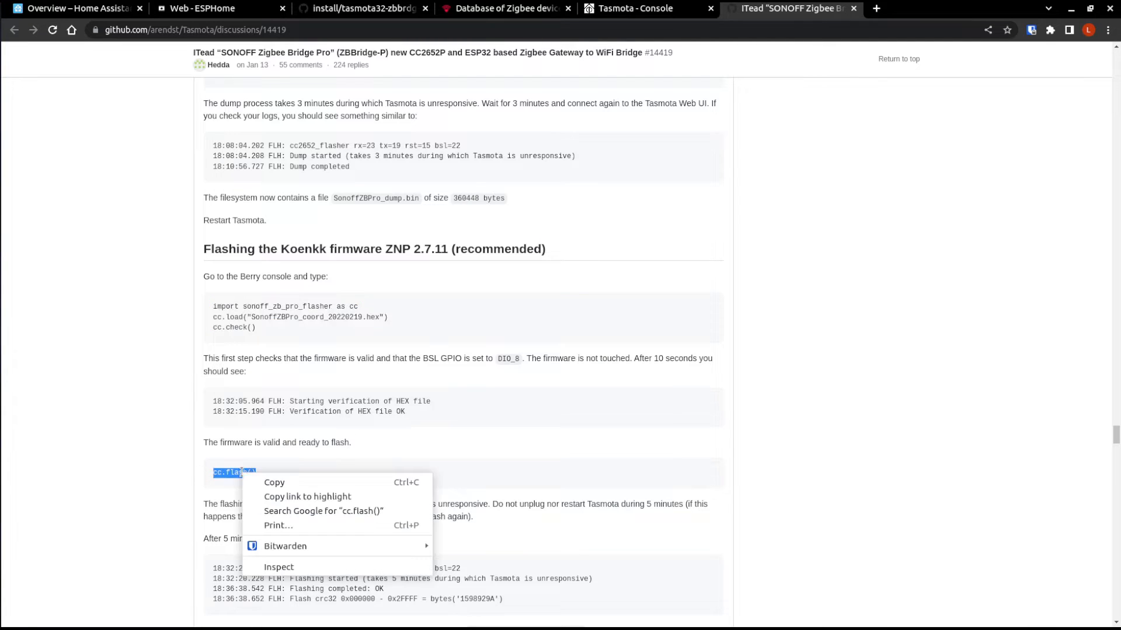
click(271, 483)
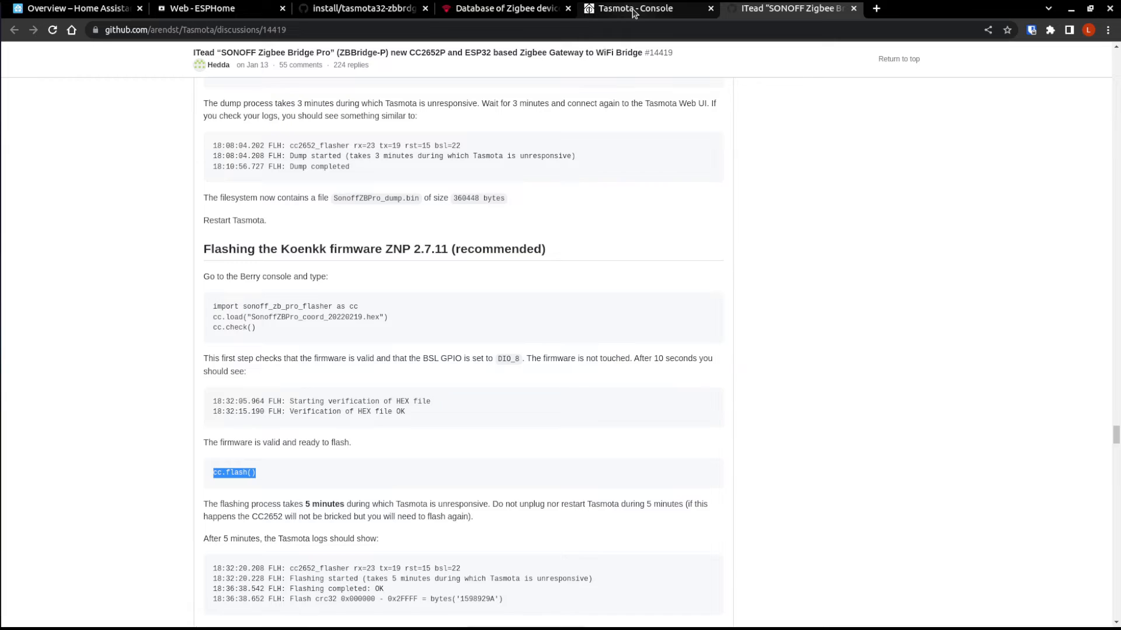
scroll(484, 244, down, 5)
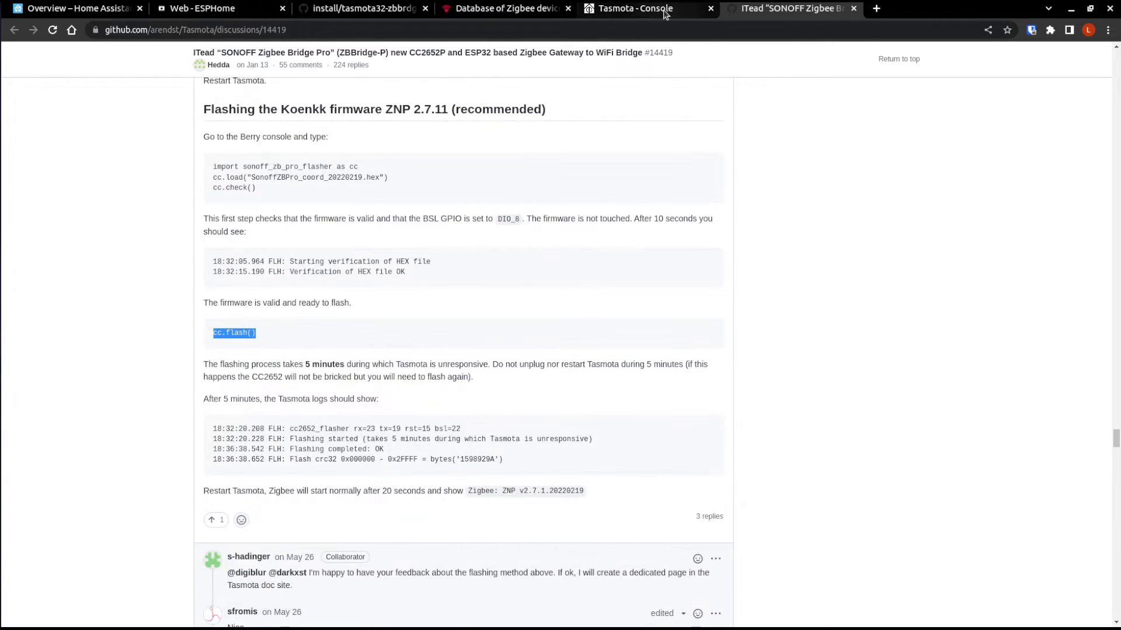
Run cc.flash() in Tasmota's Berry Scripting console to flash the Zigbee chip.
click(666, 14)
click(518, 387)
click(553, 176)
right_click(162, 304)
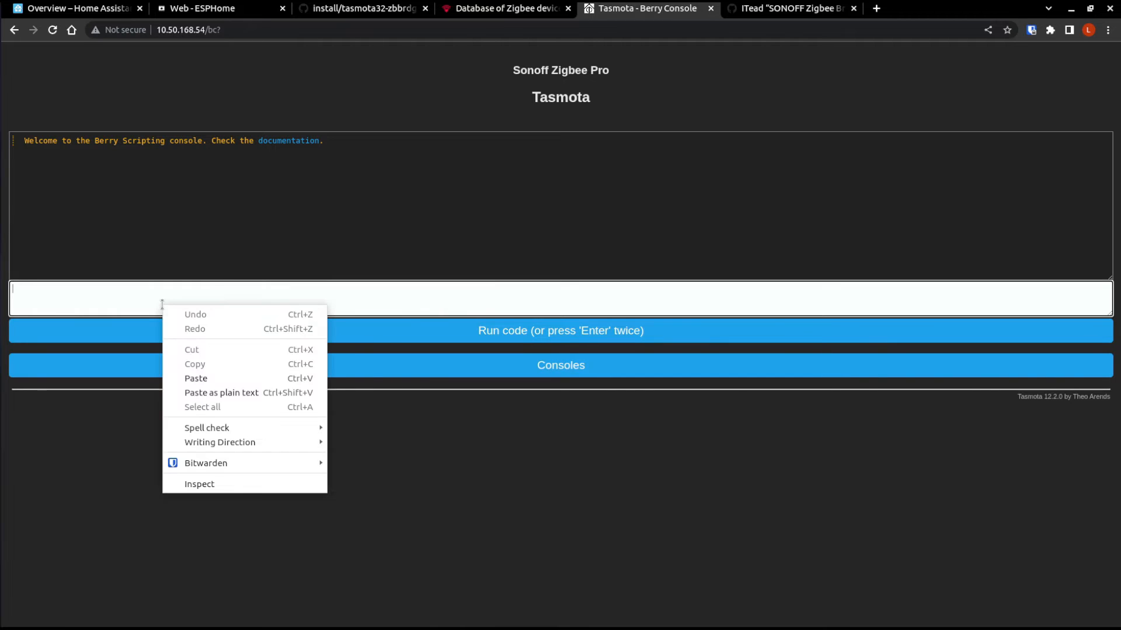
click(196, 378)
click(489, 337)
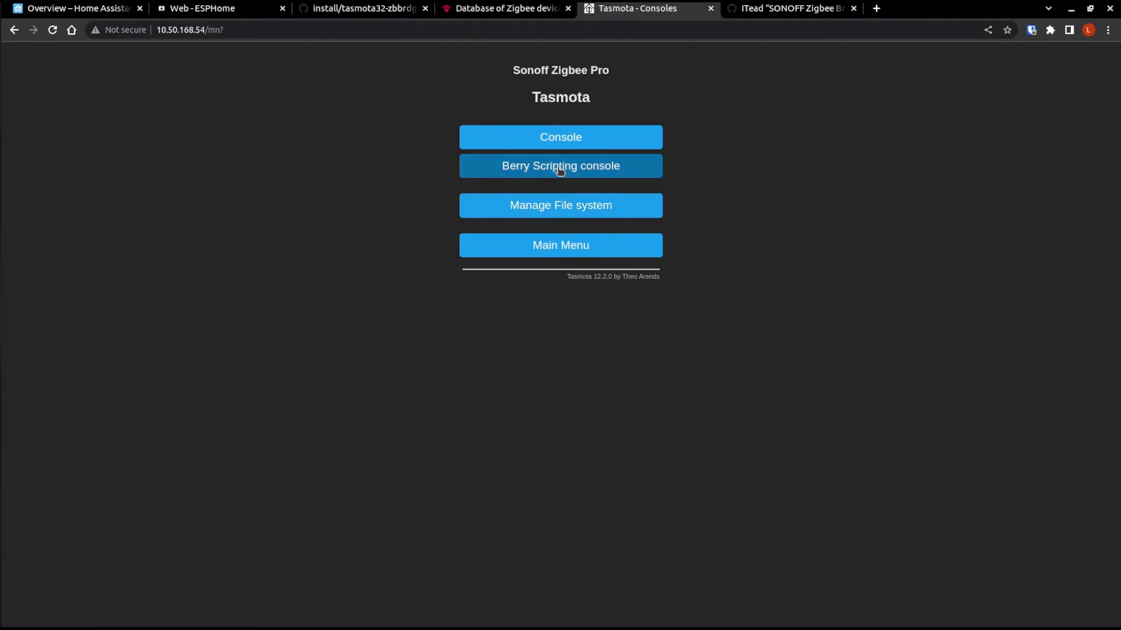
Check the firmware flashing entries at the end of Tasmota's main console log.
click(589, 251)
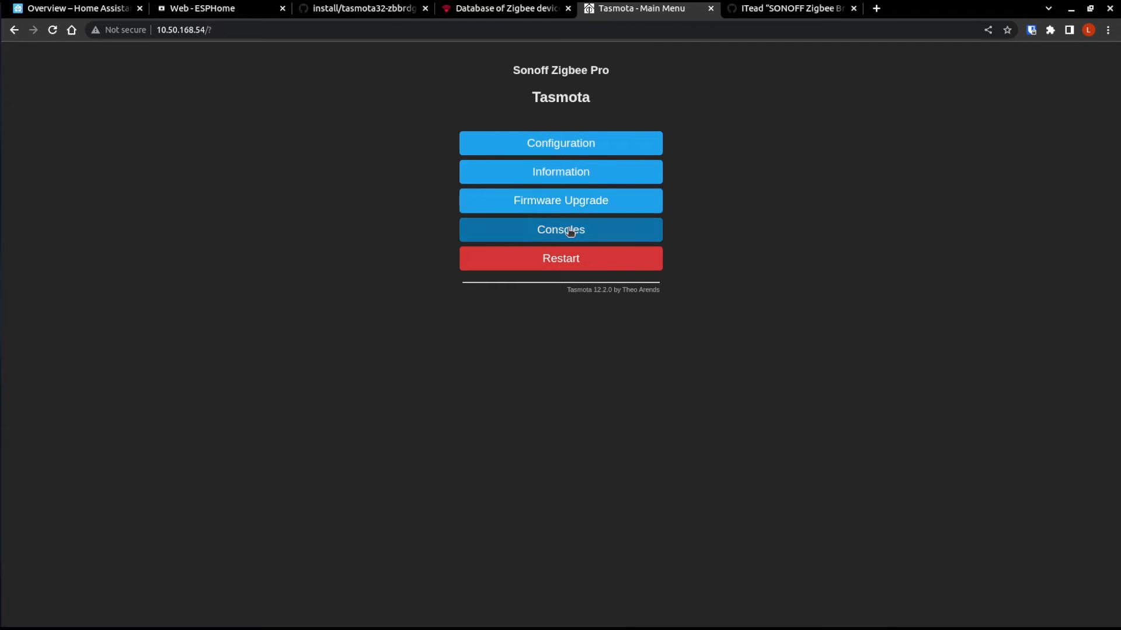
click(570, 232)
click(542, 137)
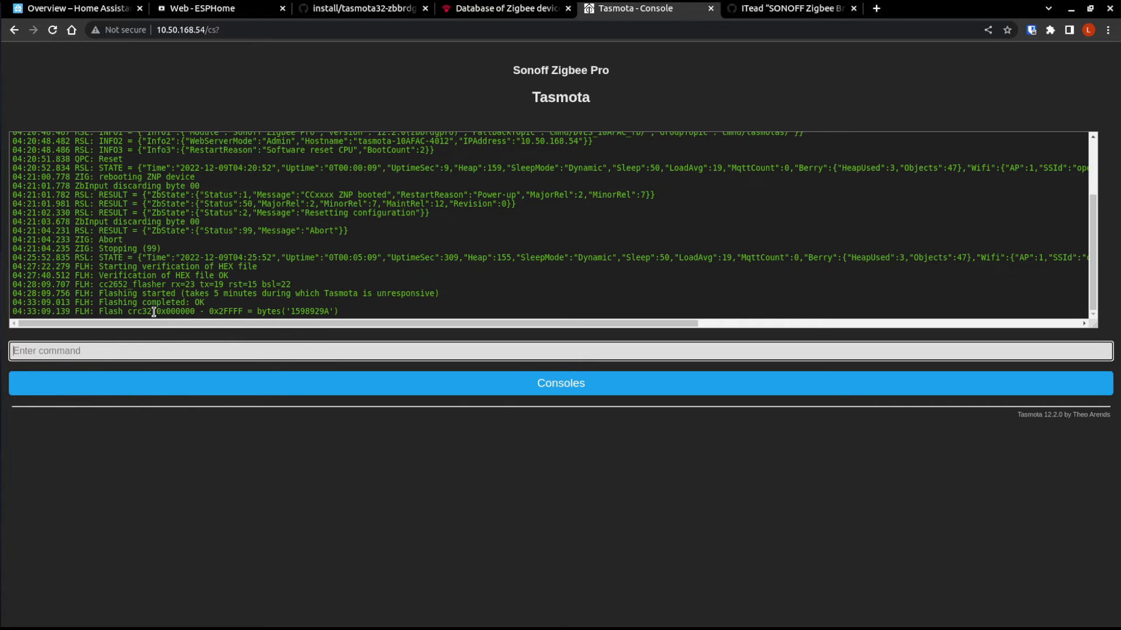
drag(217, 304, 103, 301)
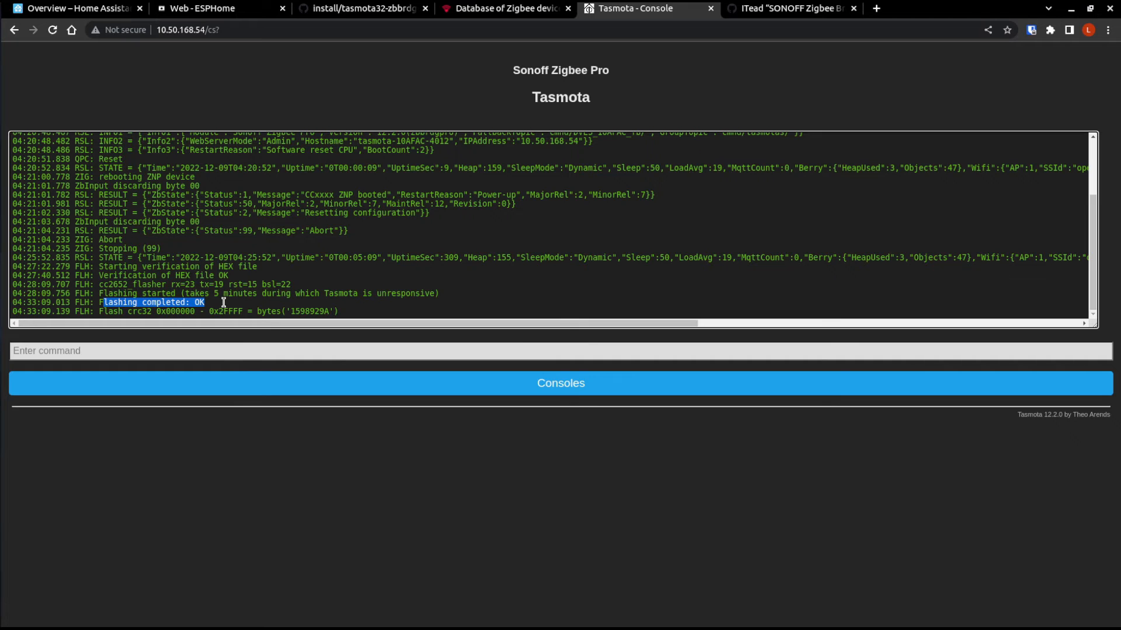
Review the expected flashing log and the restart instruction with its Zigbee version line in the GitHub discussion.
click(795, 12)
scroll(291, 385, down, 3)
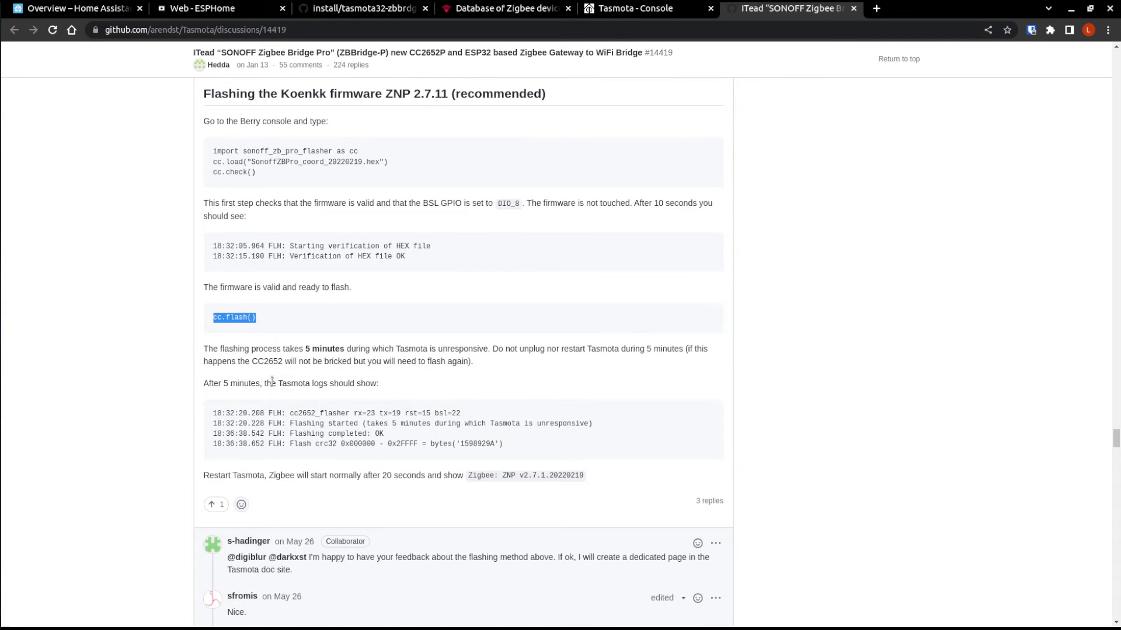
scroll(294, 387, down, 1)
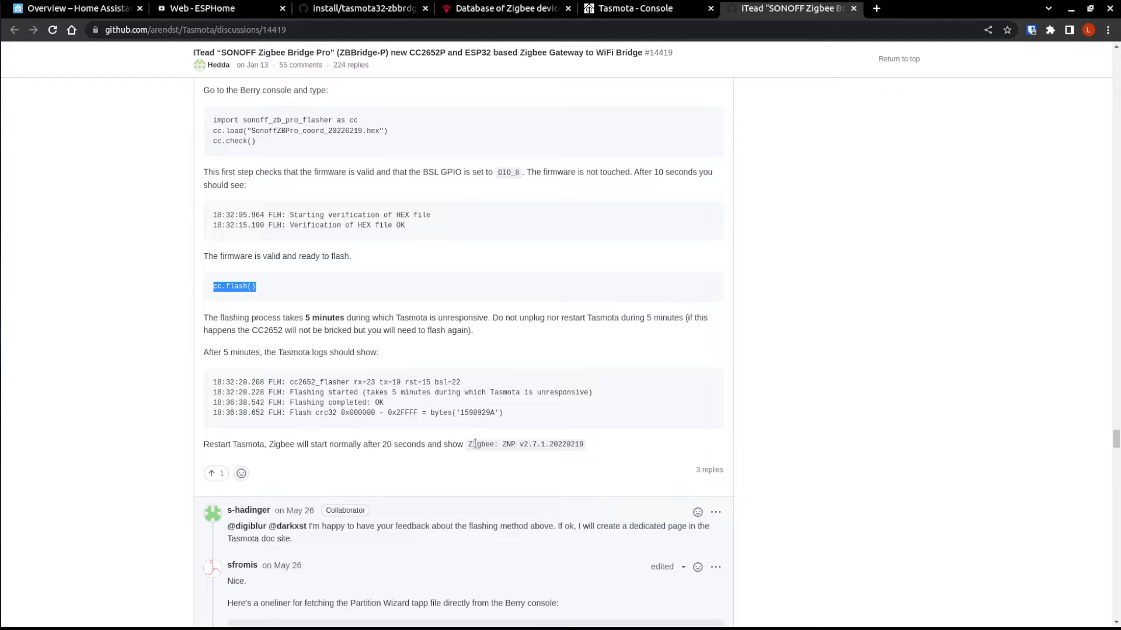
drag(469, 445, 592, 450)
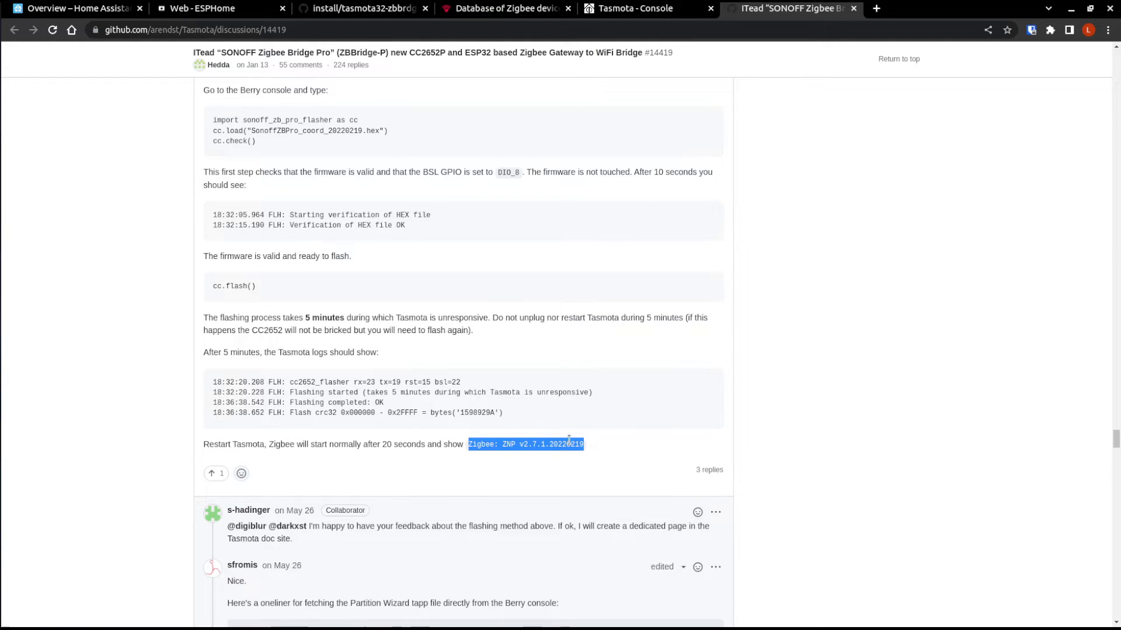
Return to Tasmota's main menu and restart the Sonoff Zigbee Bridge Pro, confirming the restart.
click(631, 18)
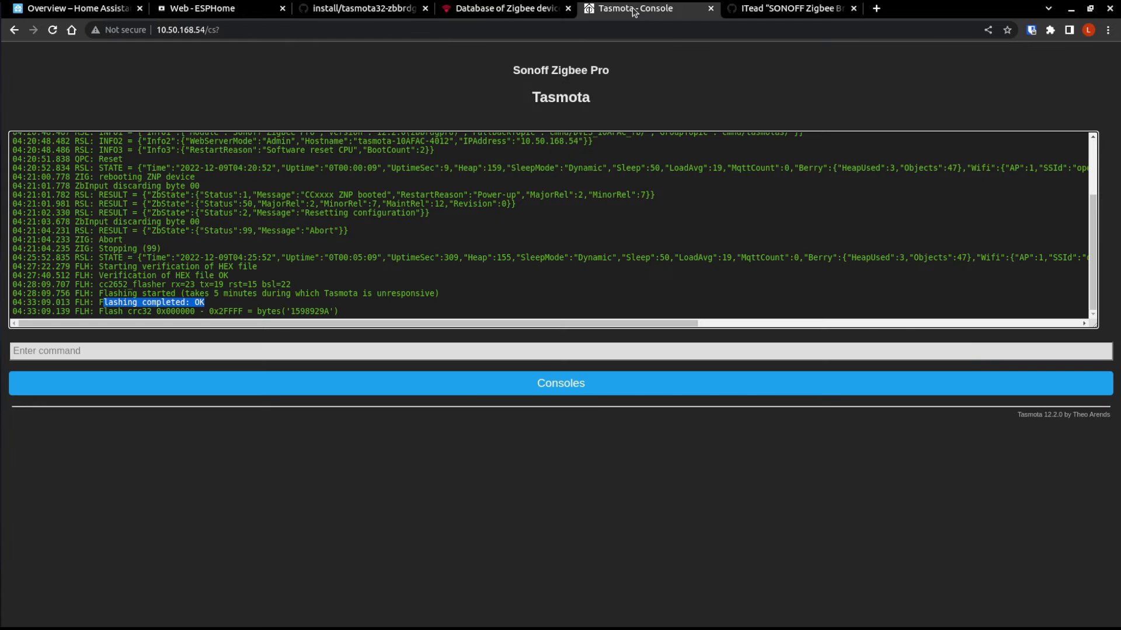
click(557, 390)
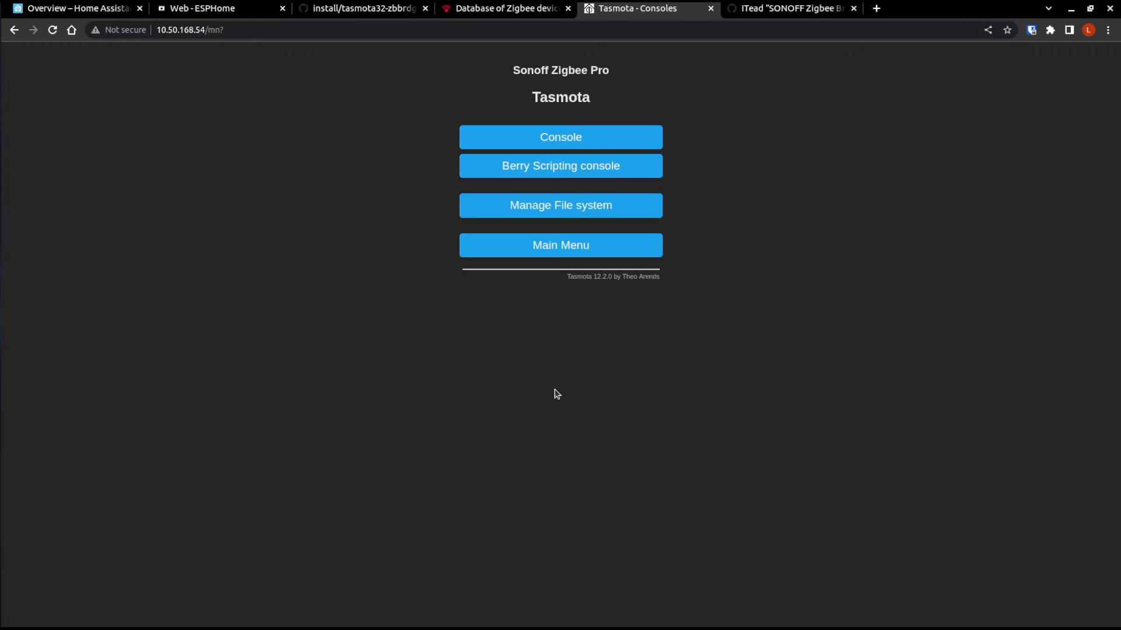
click(558, 255)
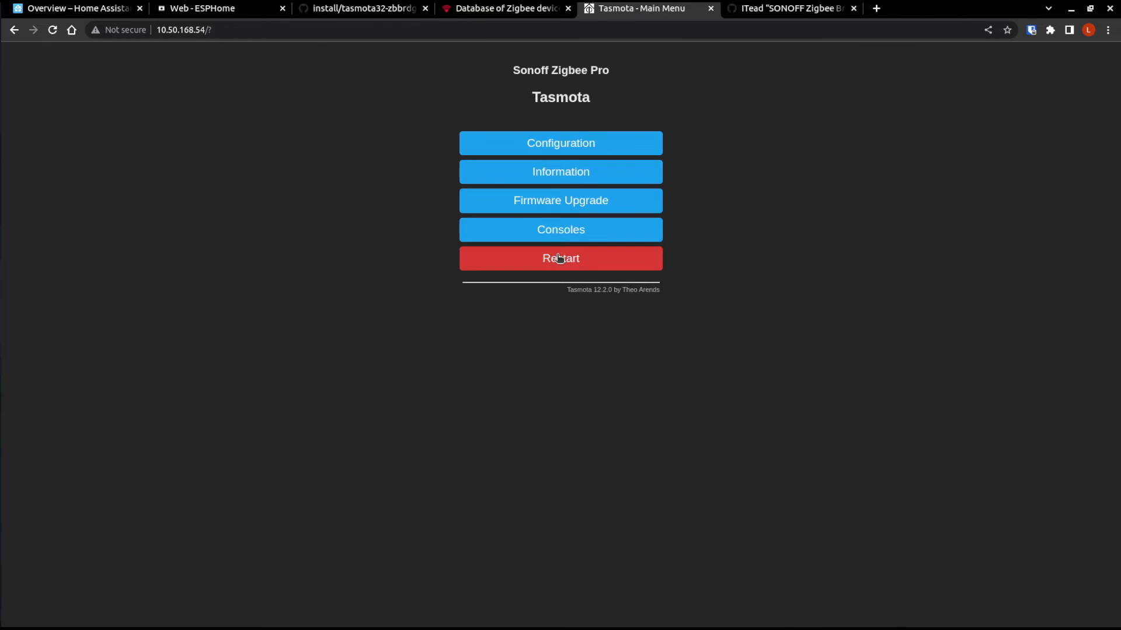
click(559, 258)
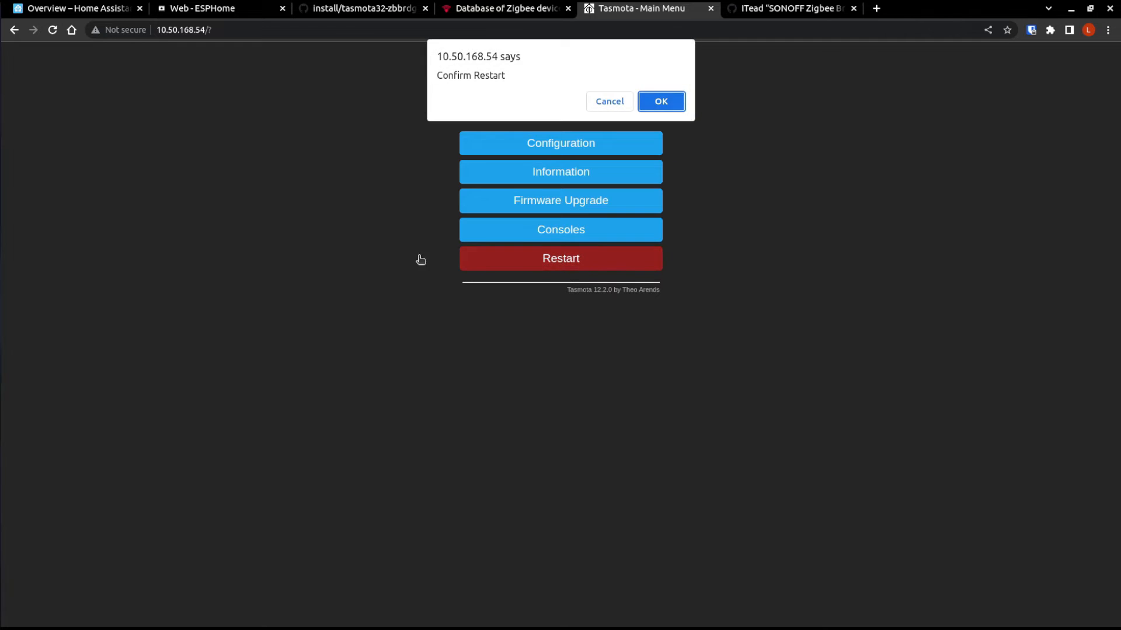
click(668, 101)
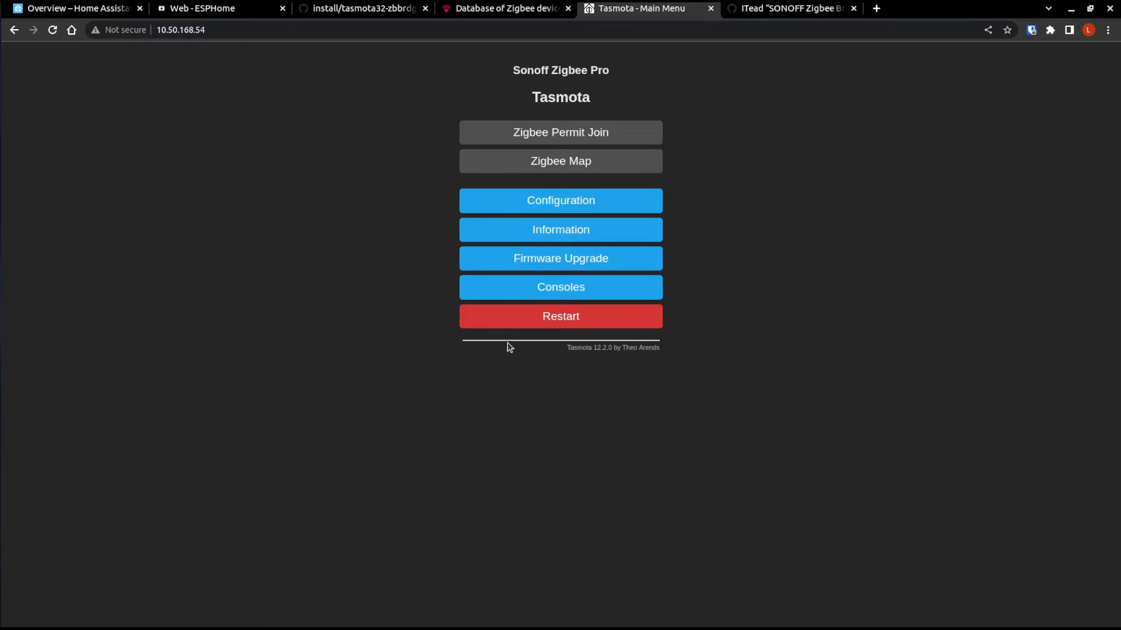
Check the Zigbee startup entries at the end of Tasmota's main console log.
click(548, 297)
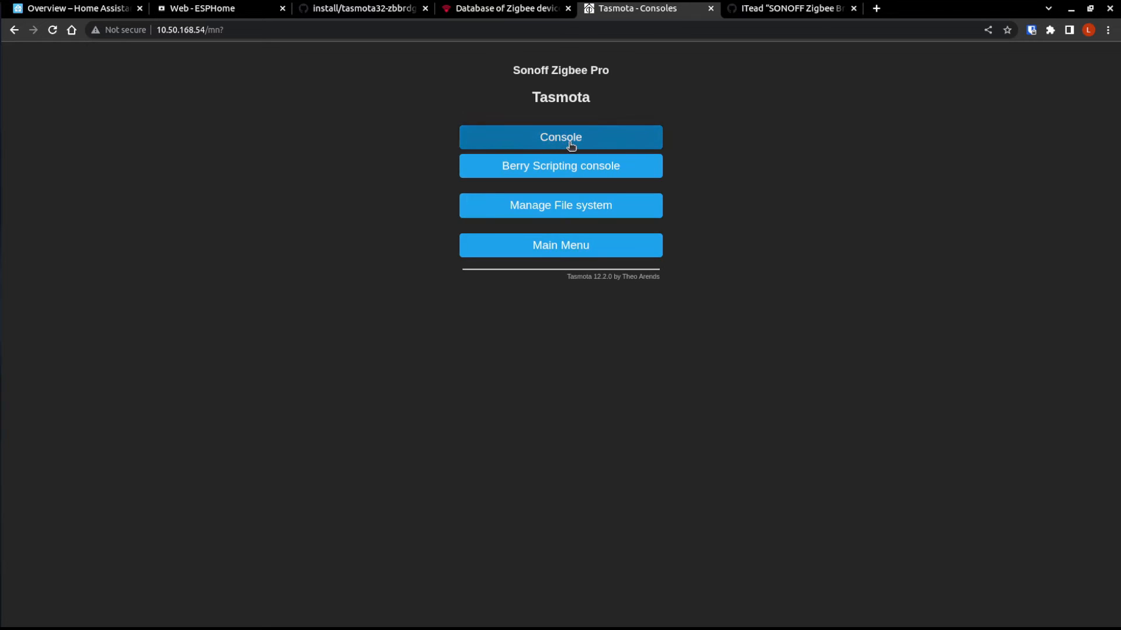
click(571, 144)
drag(477, 312, 149, 302)
click(393, 302)
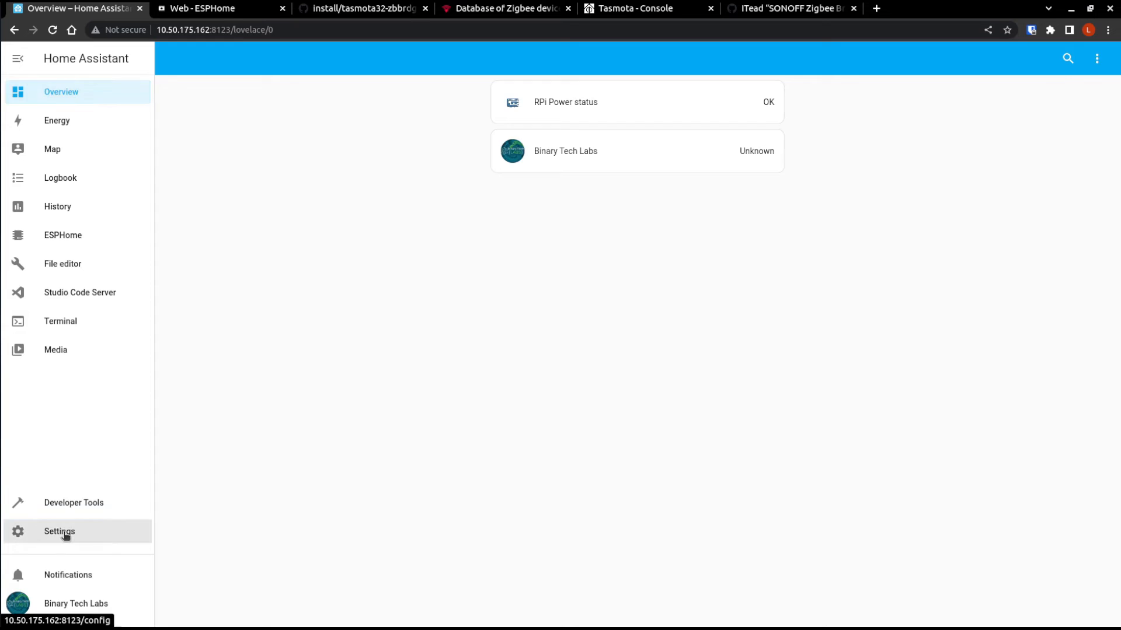
In Home Assistant, begin adding the Zigbee Home Automation integration with a manually entered serial port.
click(64, 534)
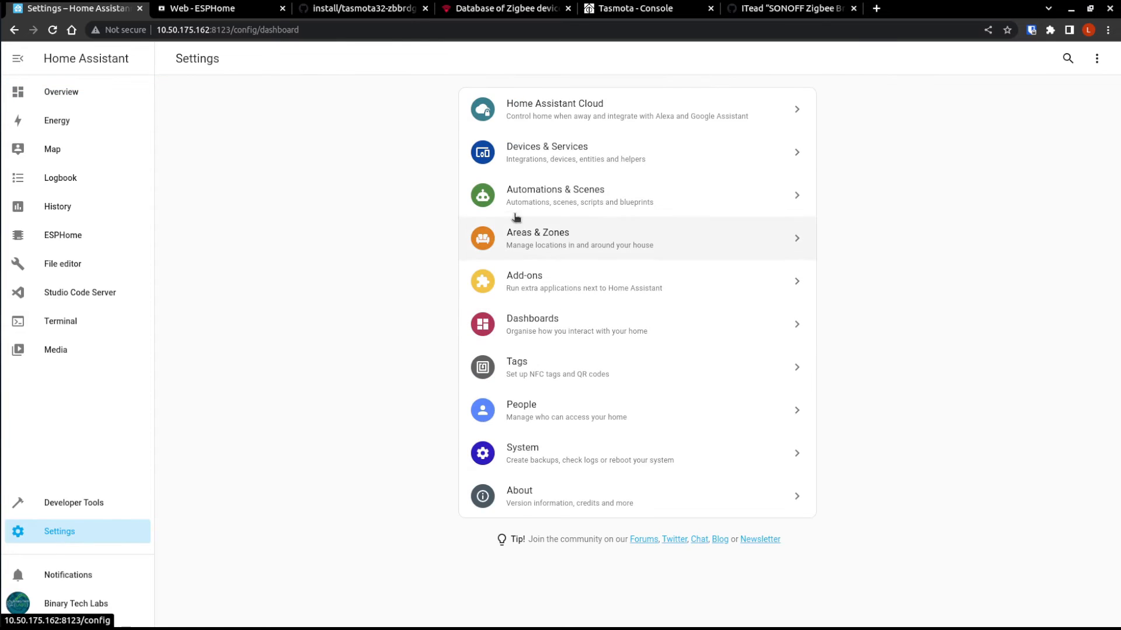
click(539, 163)
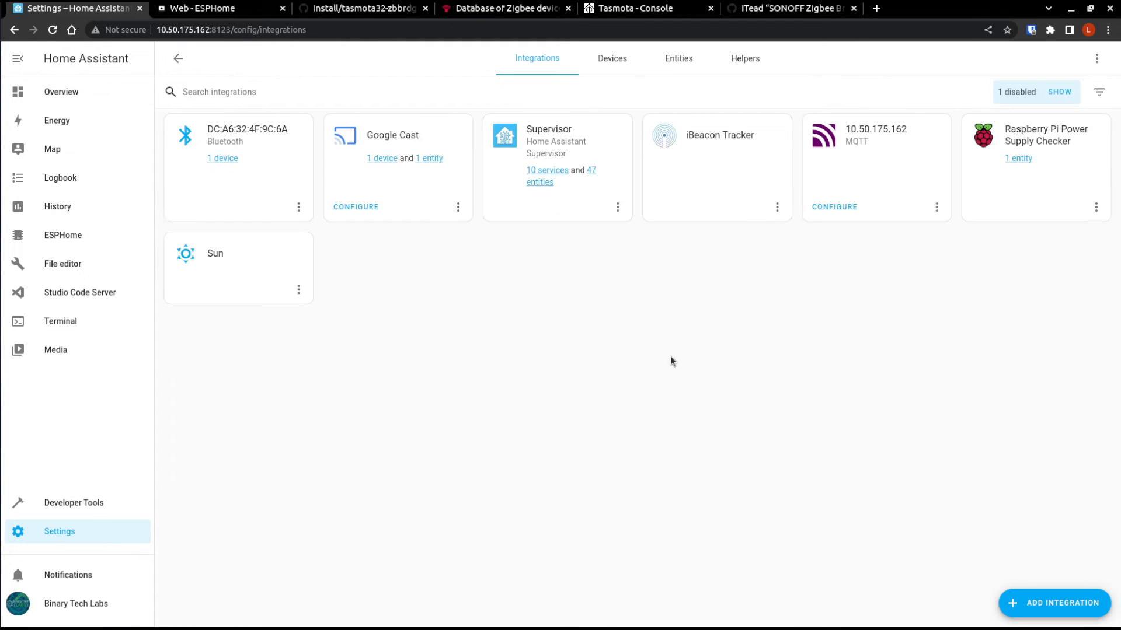
click(1051, 603)
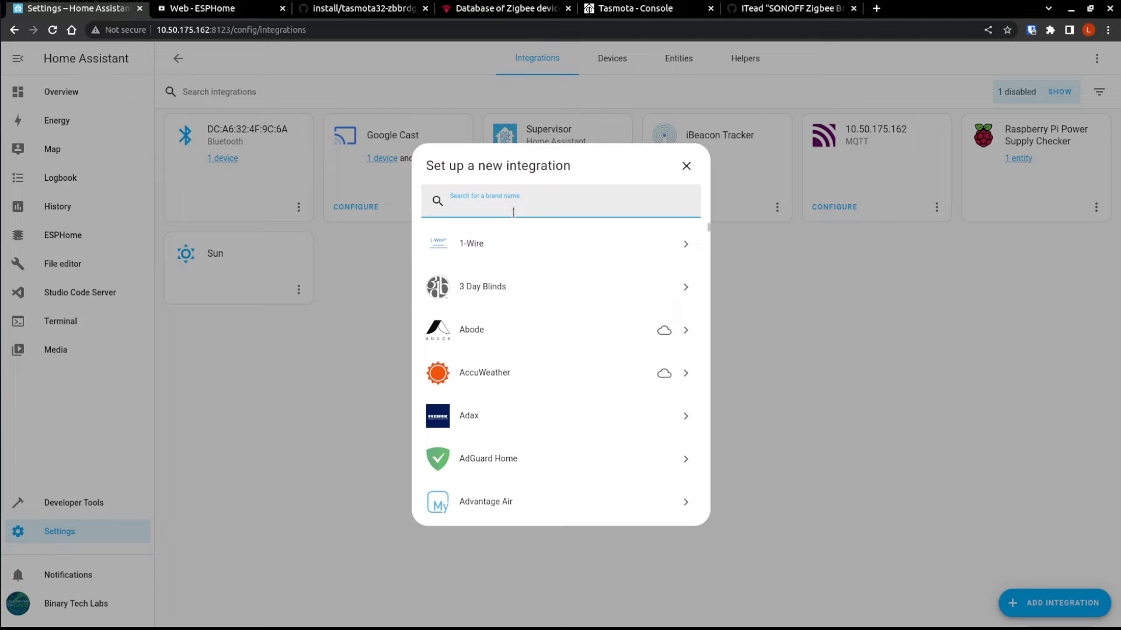
text(zha)
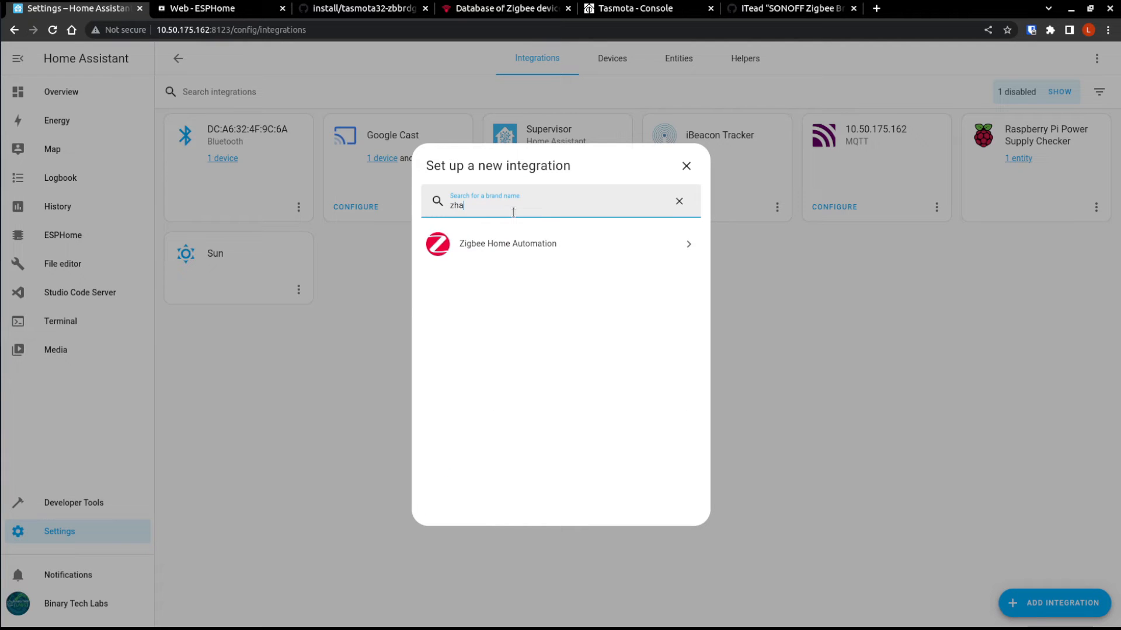
click(503, 244)
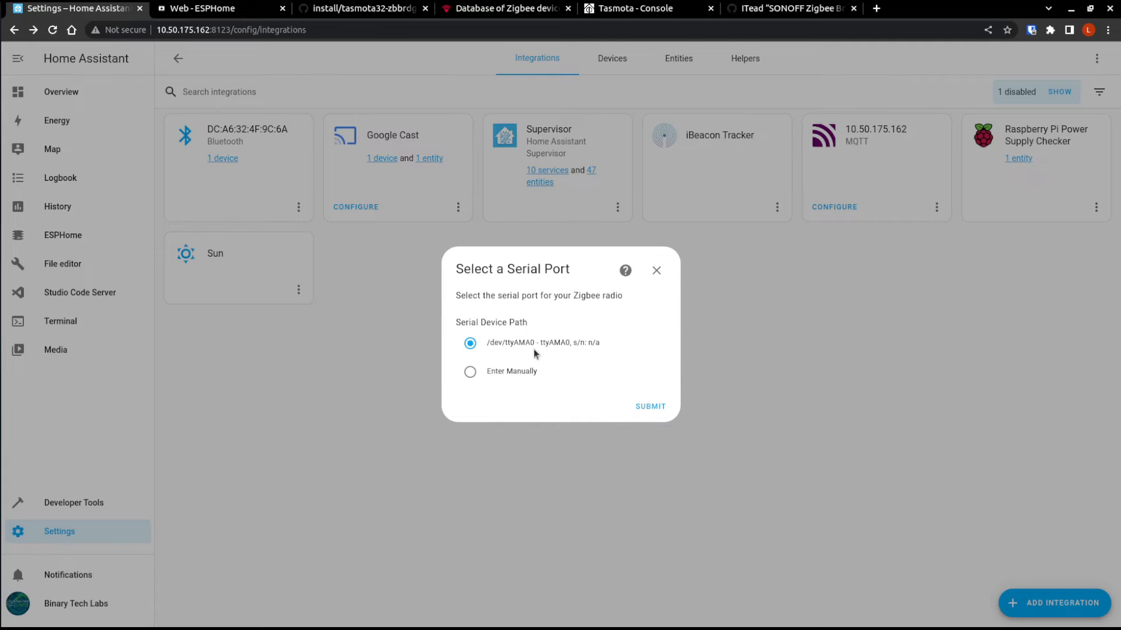
click(471, 373)
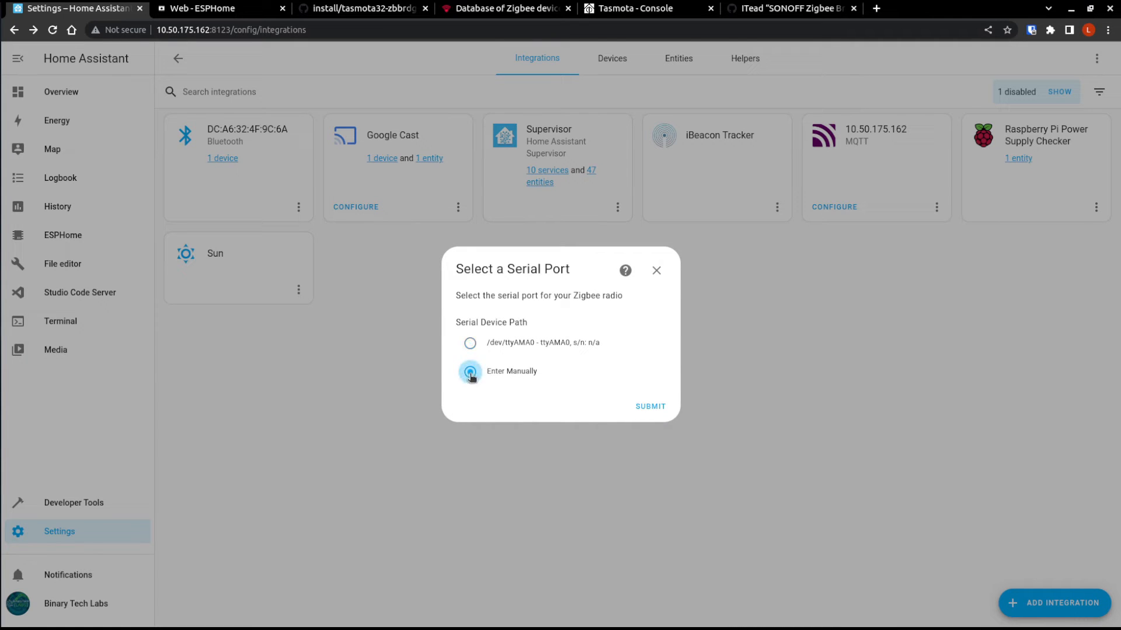
click(646, 407)
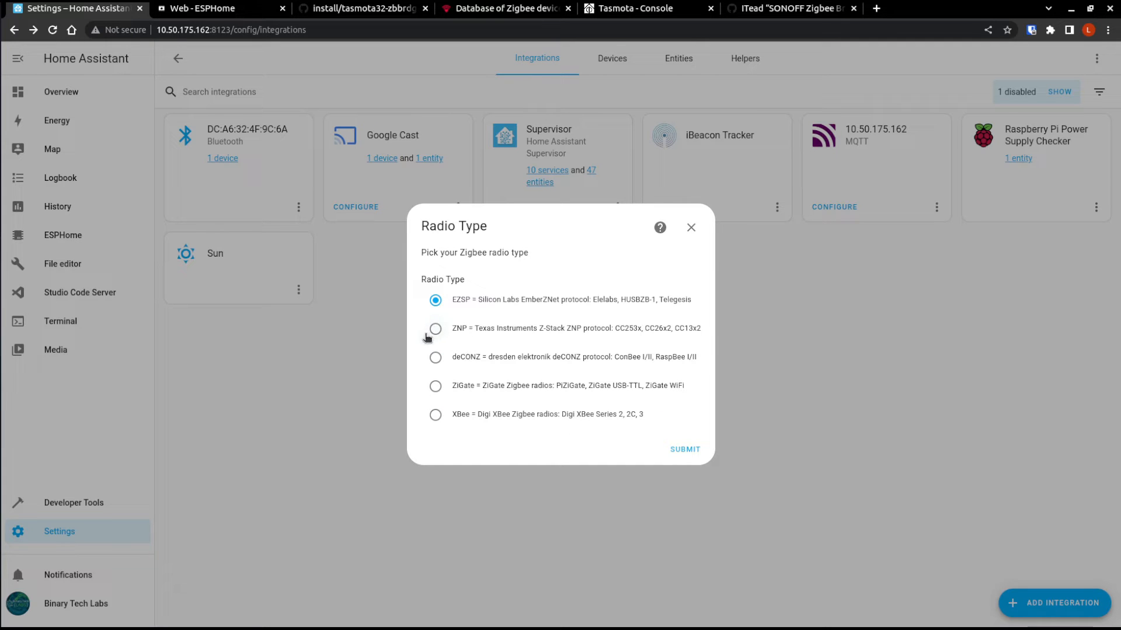
Check the radio details in Tasmota and the GitHub discussion, and choose ZNP (Texas Instruments Z-Stack) as the radio type.
click(655, 10)
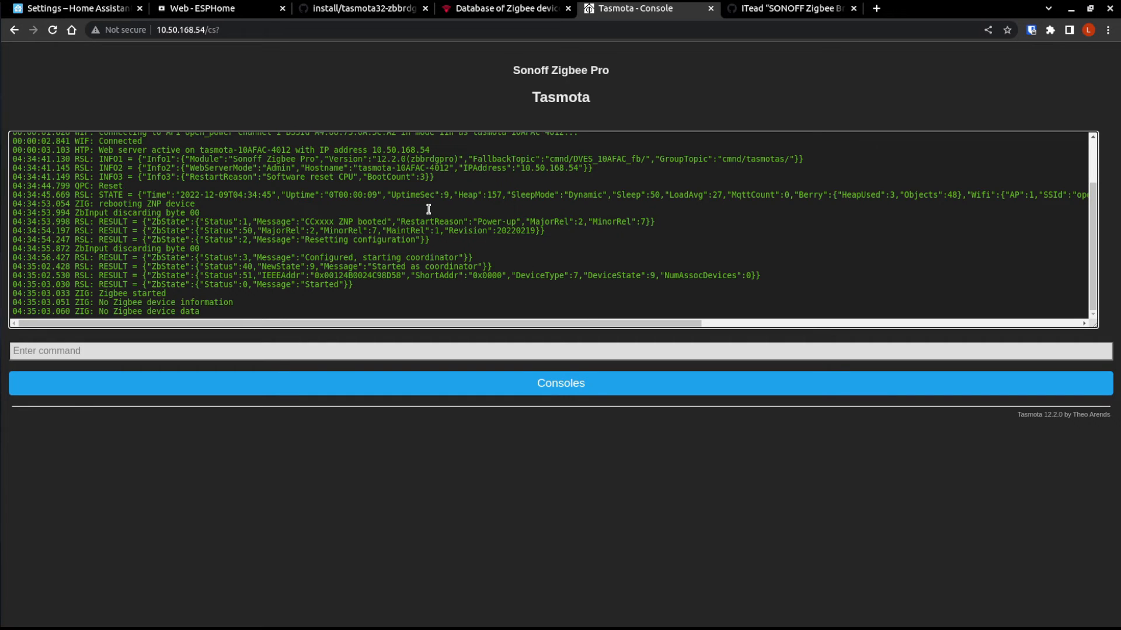
click(795, 11)
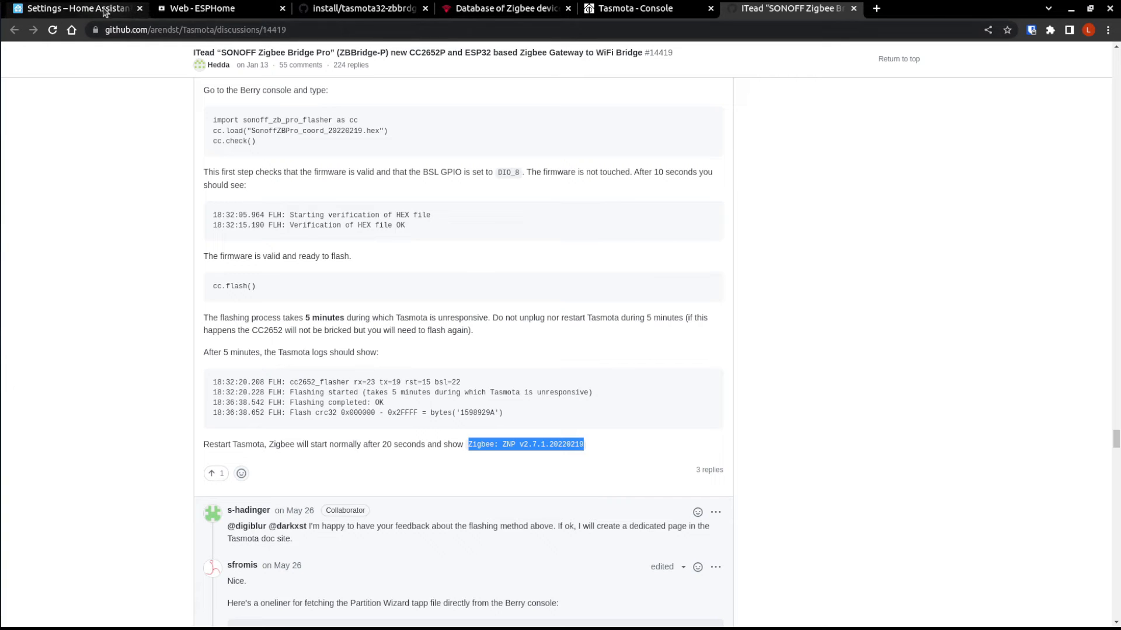
click(76, 9)
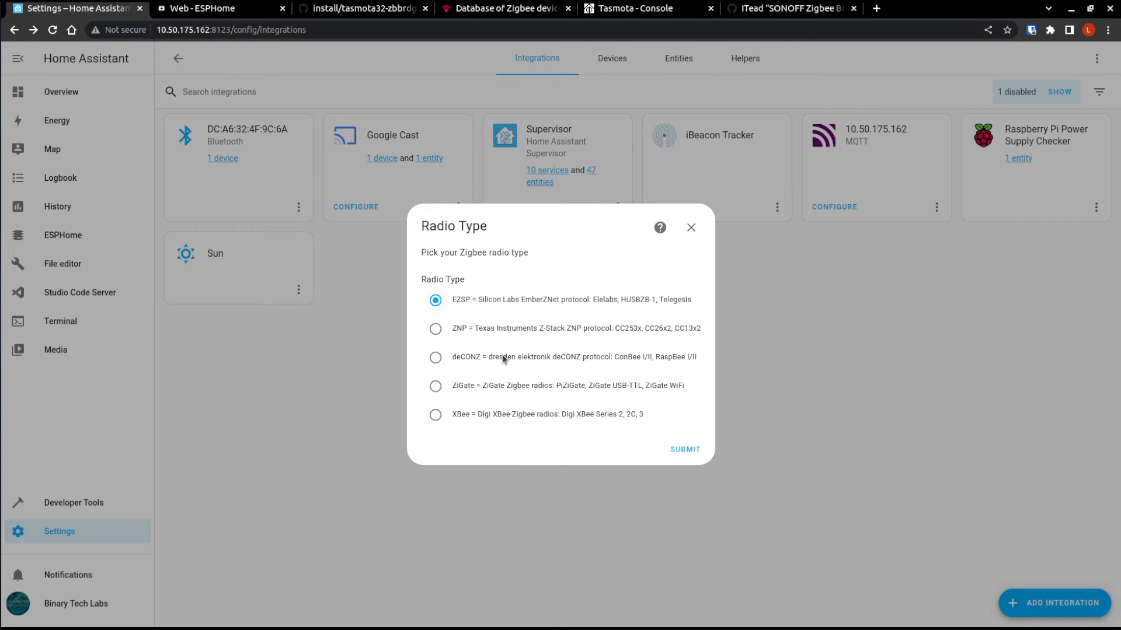
click(435, 330)
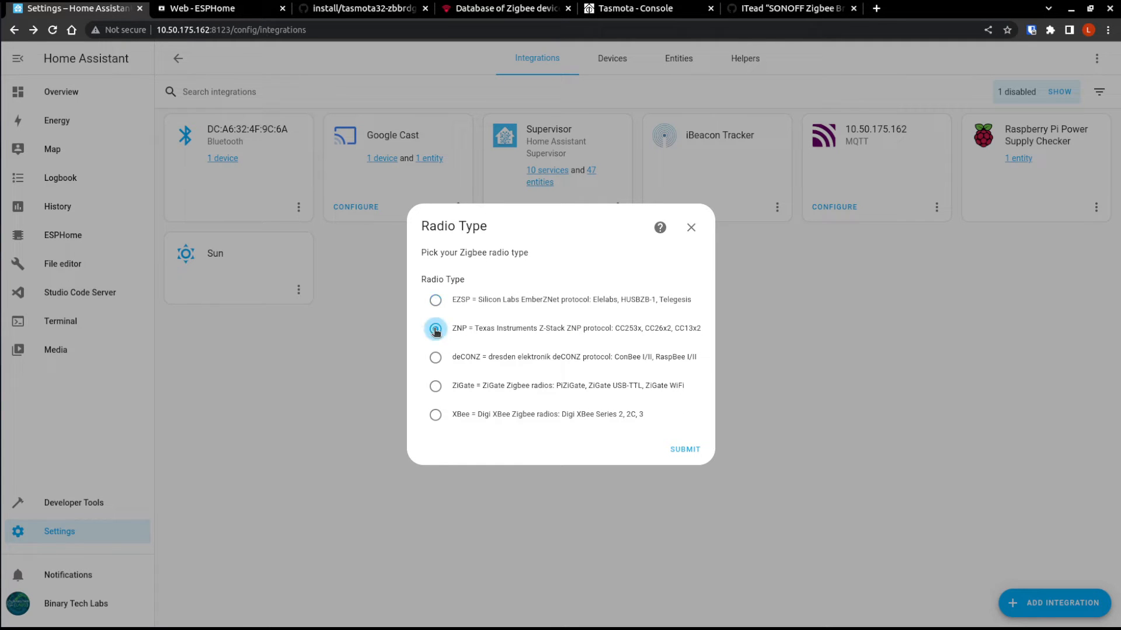
click(684, 450)
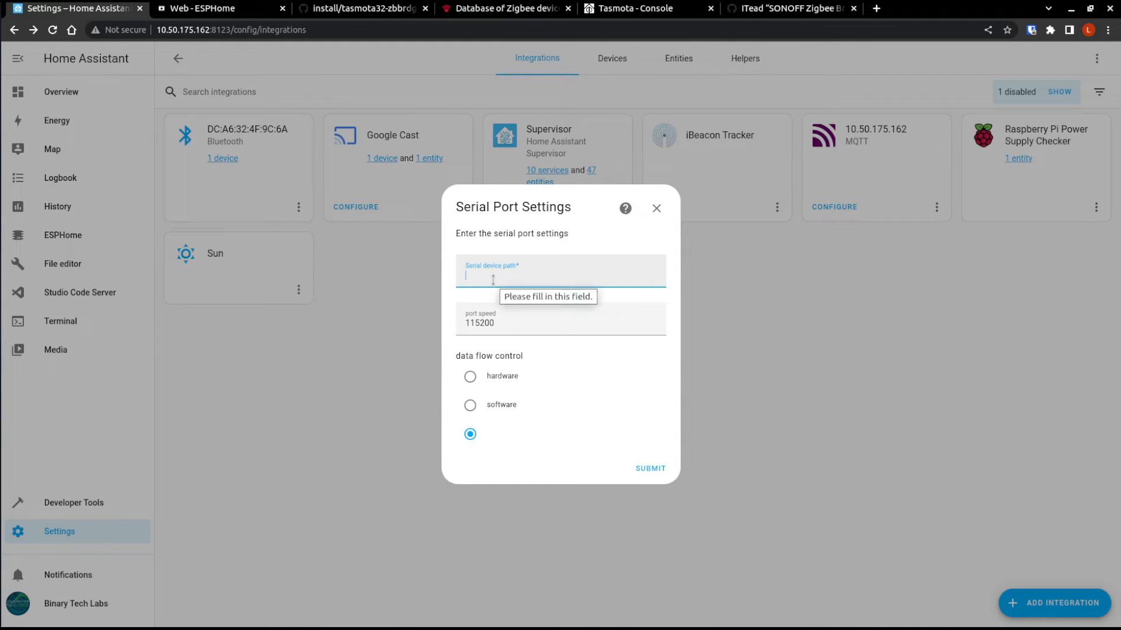
Begin the serial device path with socket:// and append the bridge's address copied from the Tasmota page.
key(ctrl+plus)
key(ctrl+plus)
key(ctrl+plus)
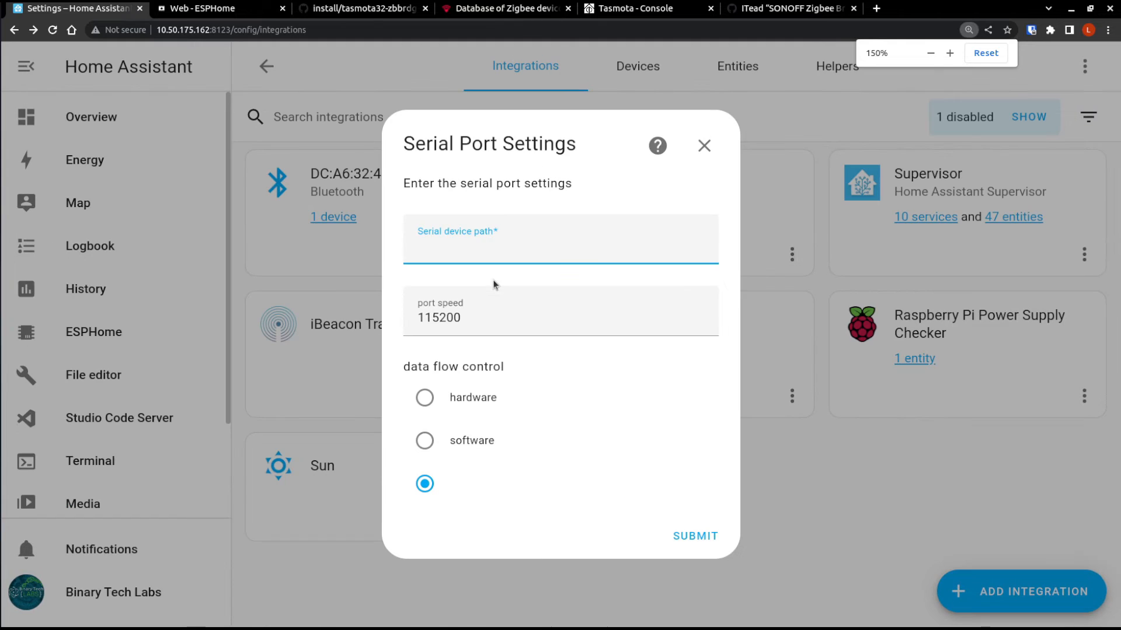
text(soc)
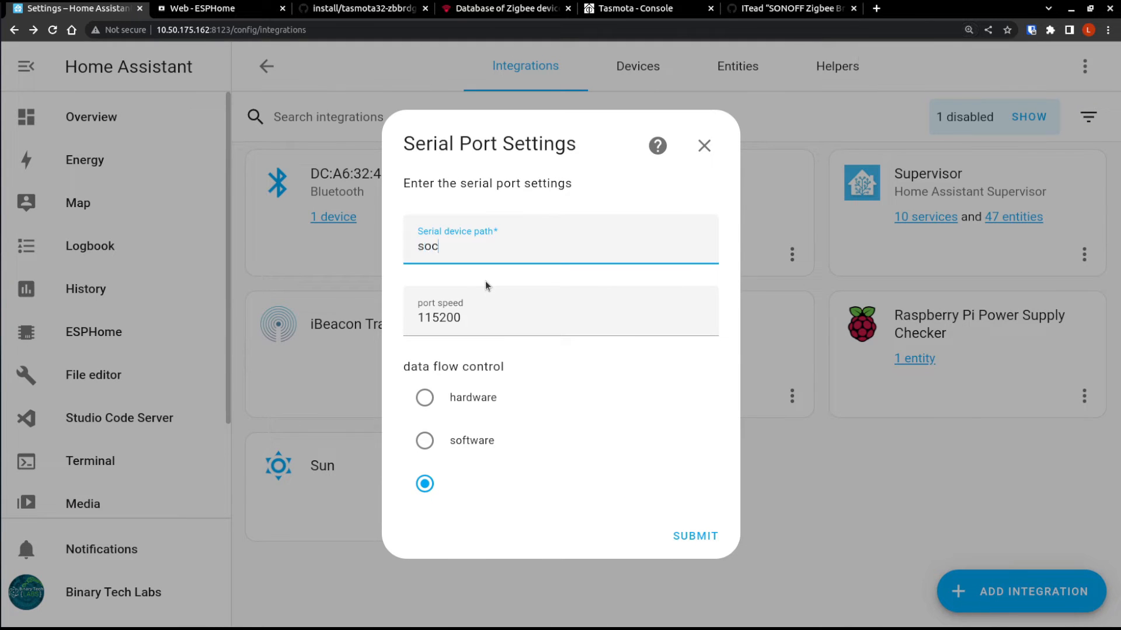
text(ket://)
click(645, 13)
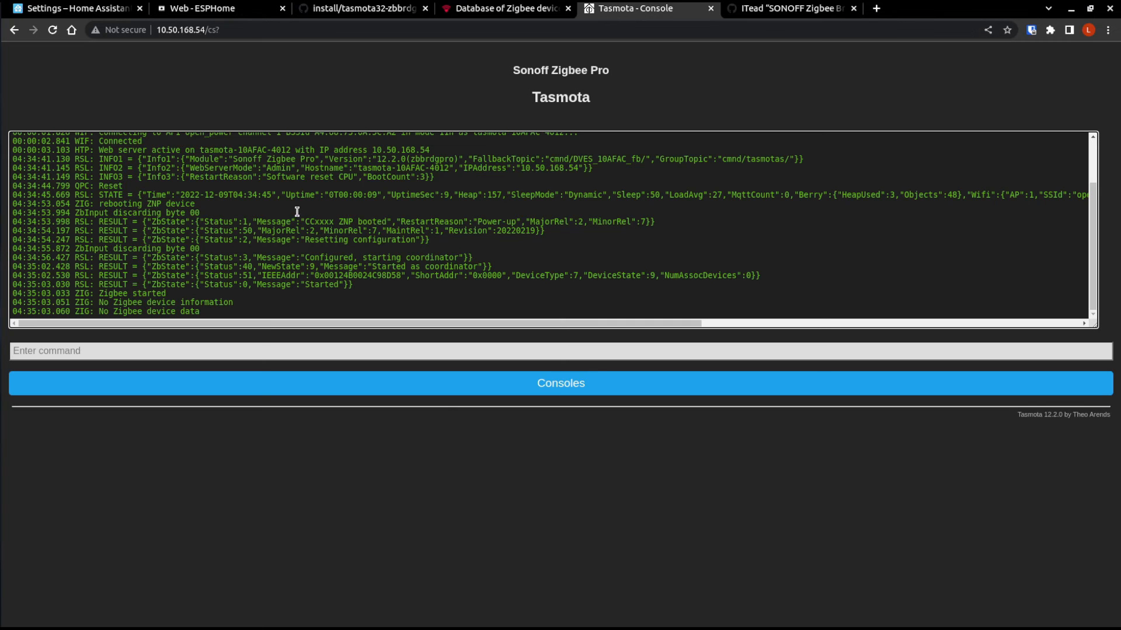
click(177, 29)
click(183, 29)
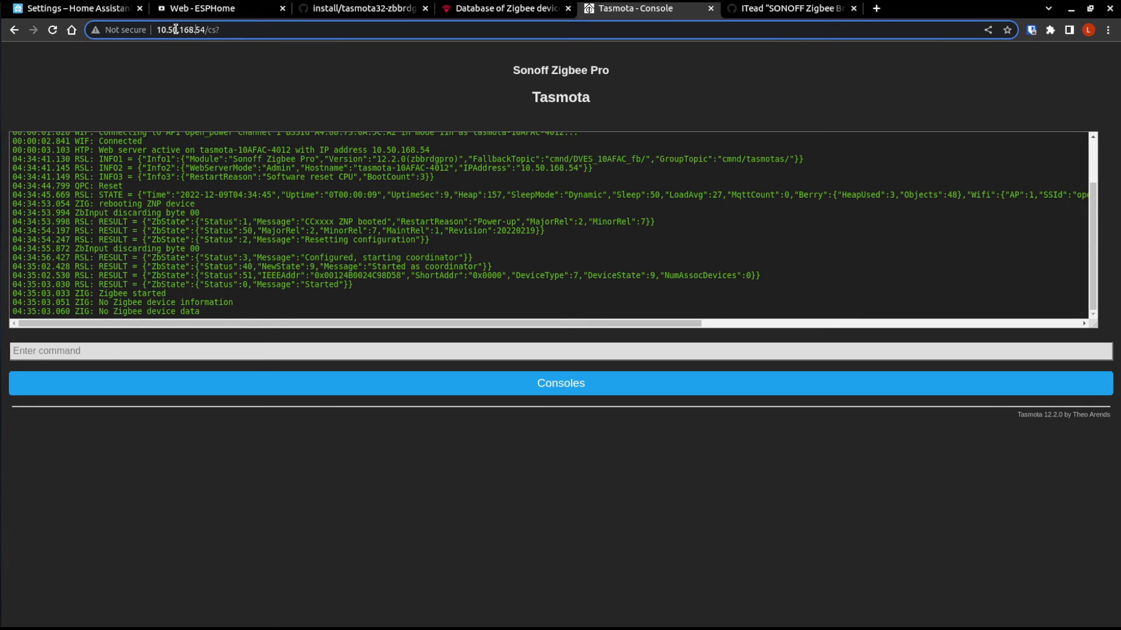
drag(156, 30, 200, 27)
key(ctrl+c)
click(111, 13)
key(ctrl+v)
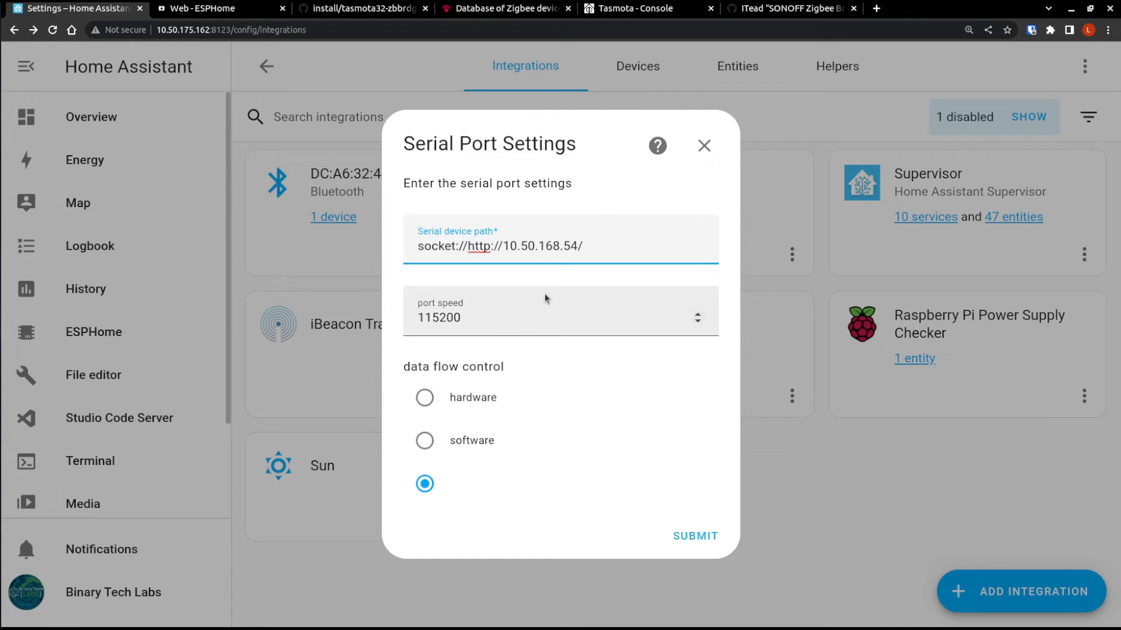
Correct the serial device path to socket://10.50.168.54:8888.
key(BackSpace)
key(BackSpace)
key(BackSpace)
key(BackSpace)
key(BackSpace)
key(BackSpace)
key(BackSpace)
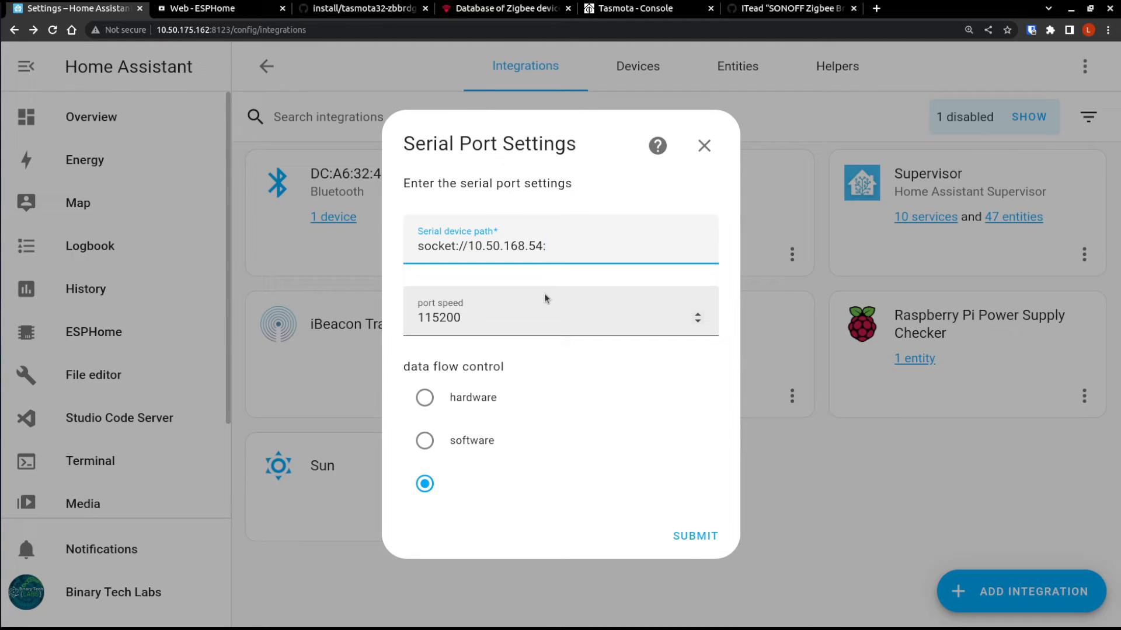
text(8888)
Try to connect with software data flow control and with the unlabelled option, and close the integration setup.
click(429, 444)
click(703, 533)
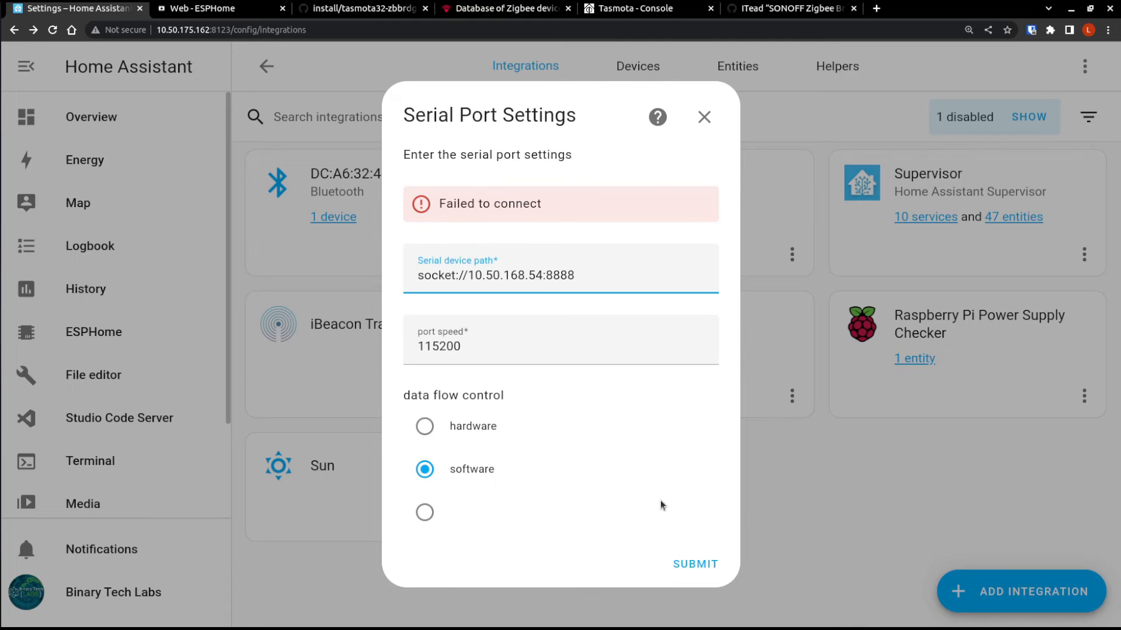
click(425, 512)
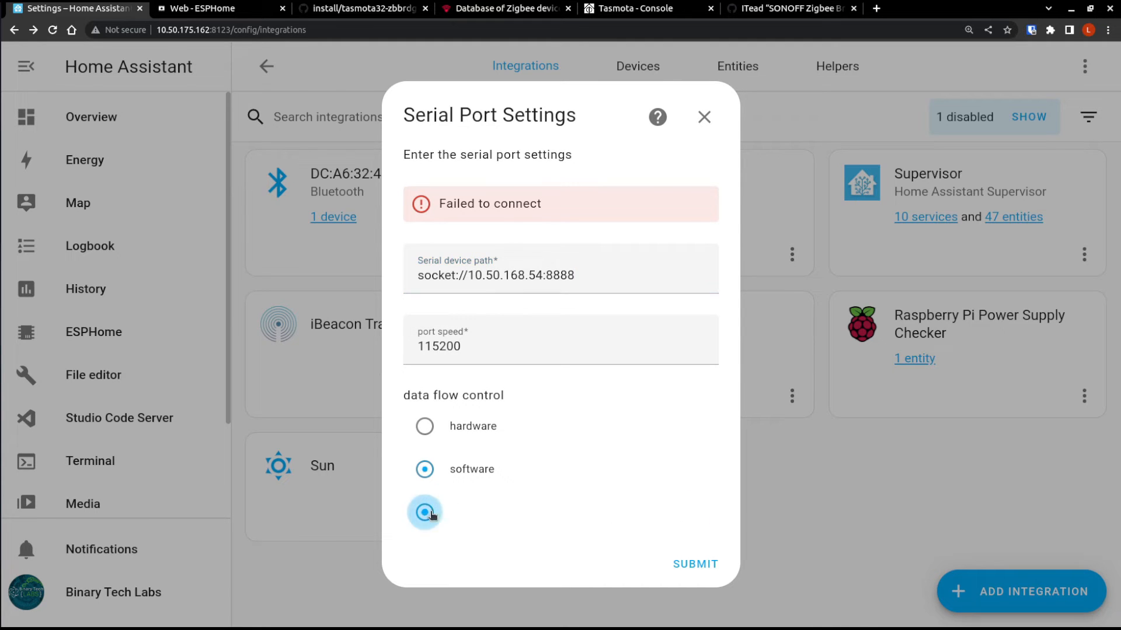
click(689, 564)
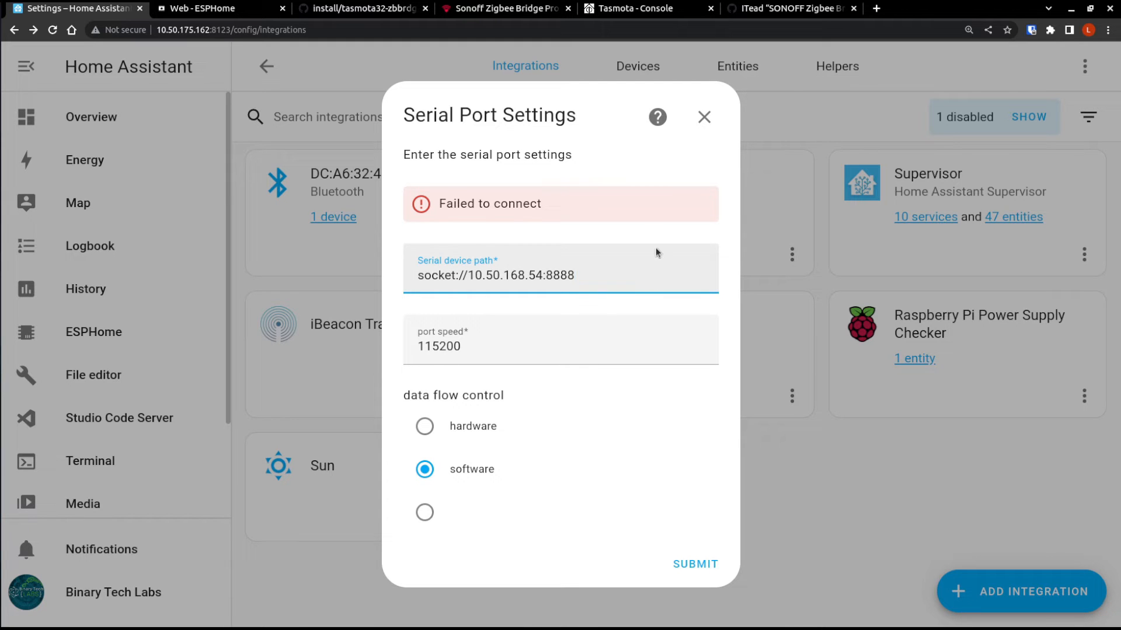
click(704, 117)
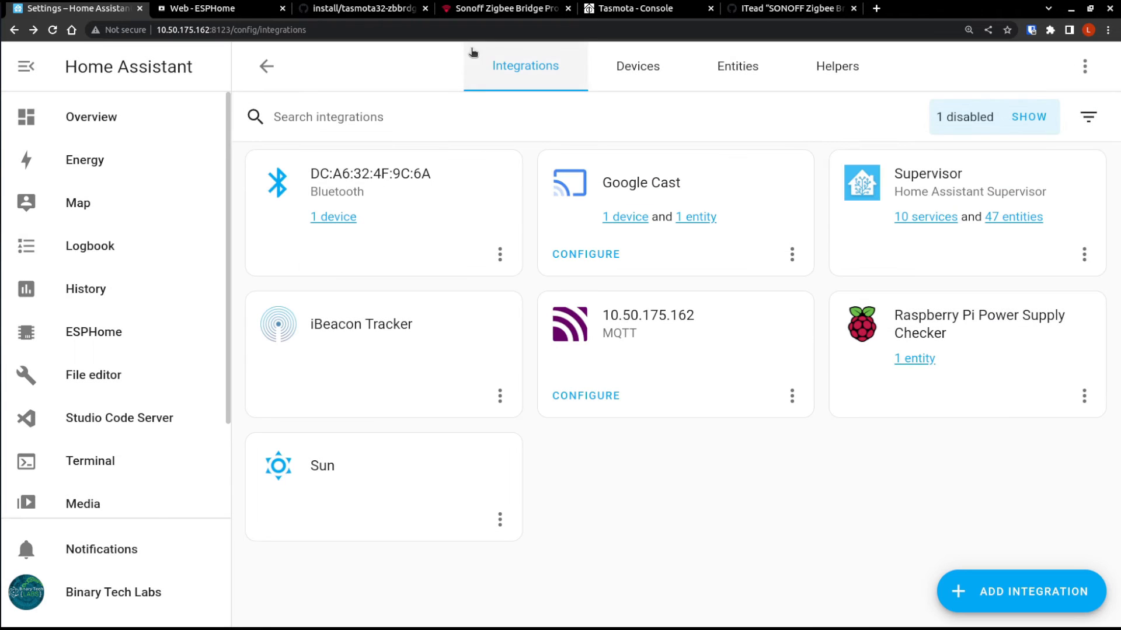
Fill Tasmota's console command line with the earlier backlog command containing TCPStart 8888, the Sonoff Zigbee Pro template and module 0.
click(621, 8)
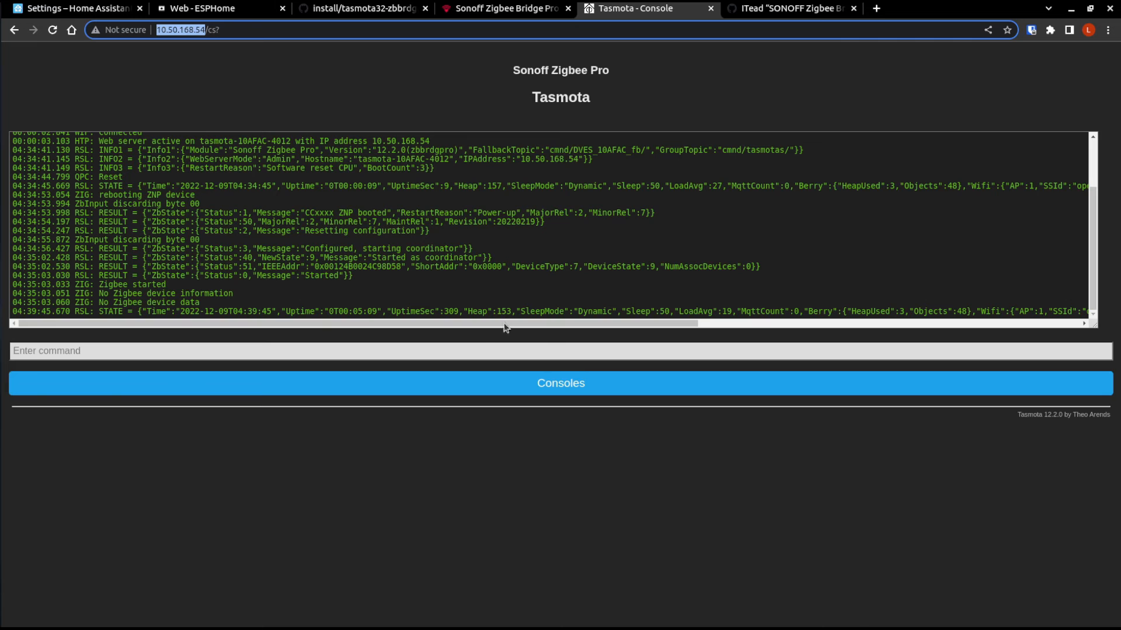
click(93, 352)
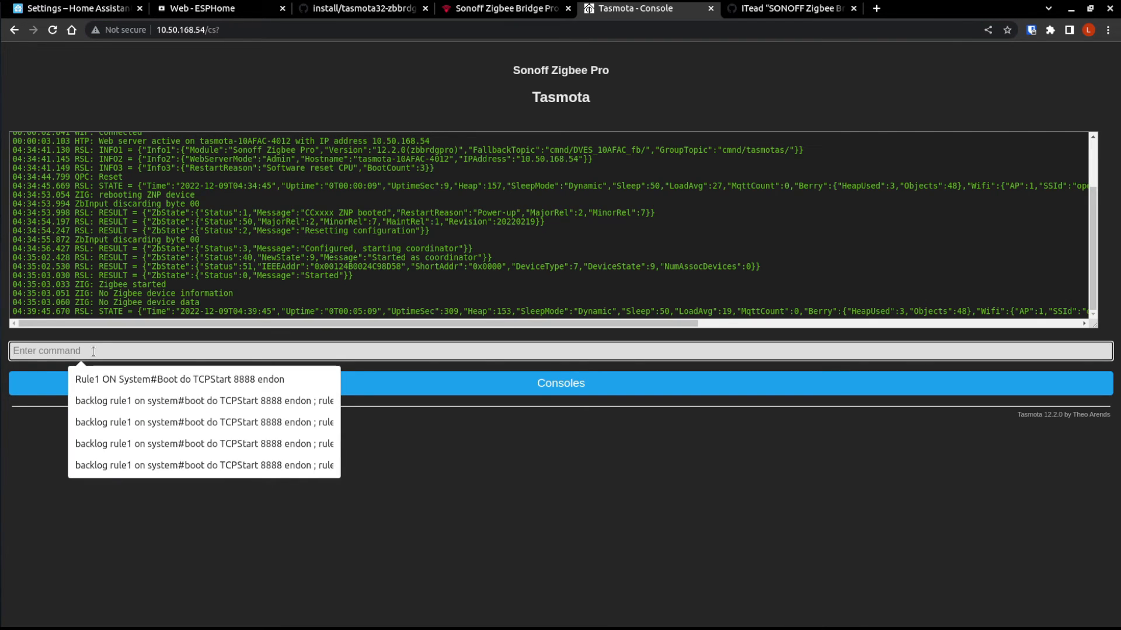
key(Down)
key(Down)
key(Return)
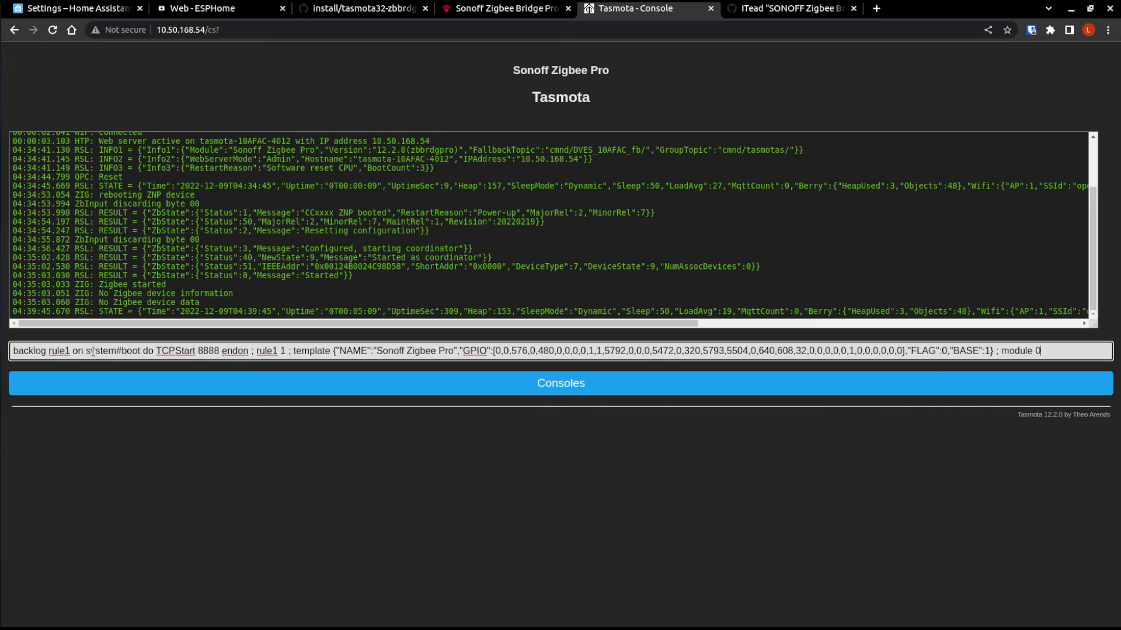
Compare the entered backlog command with the one ending in module 0 in the GitHub discussion, and return to Tasmota's console.
key(ctrl+Tab)
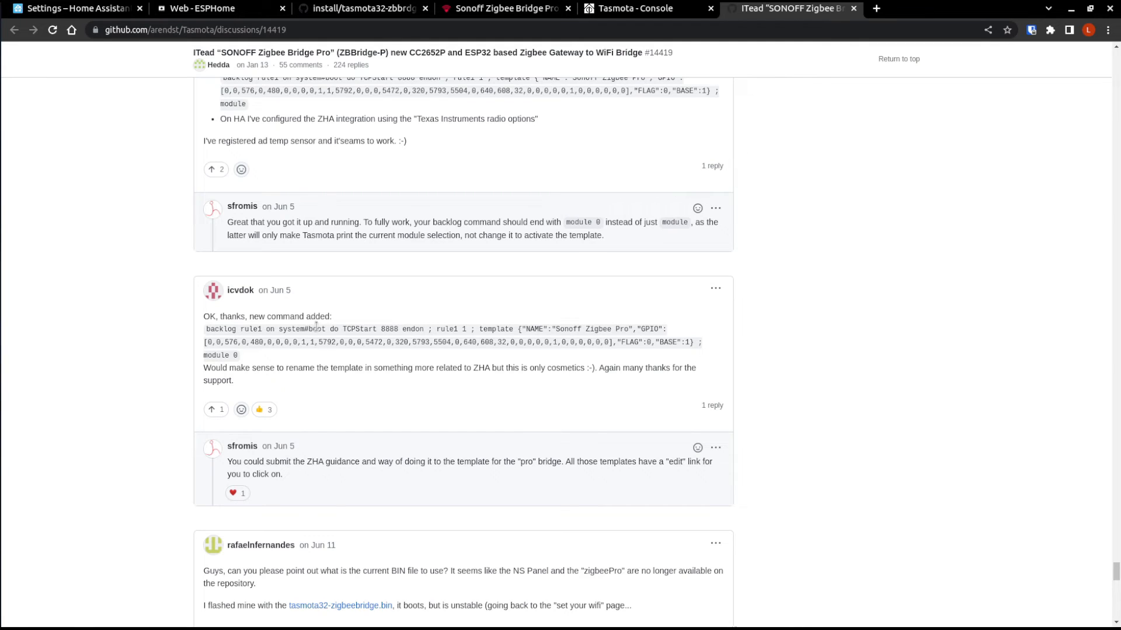
drag(204, 330, 280, 360)
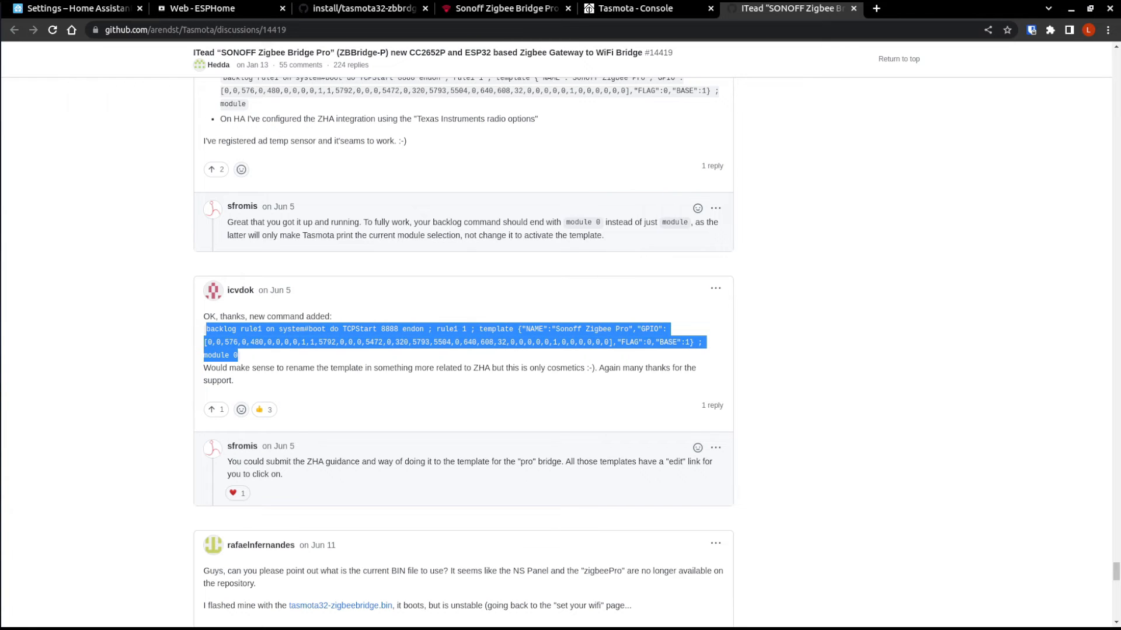
click(636, 8)
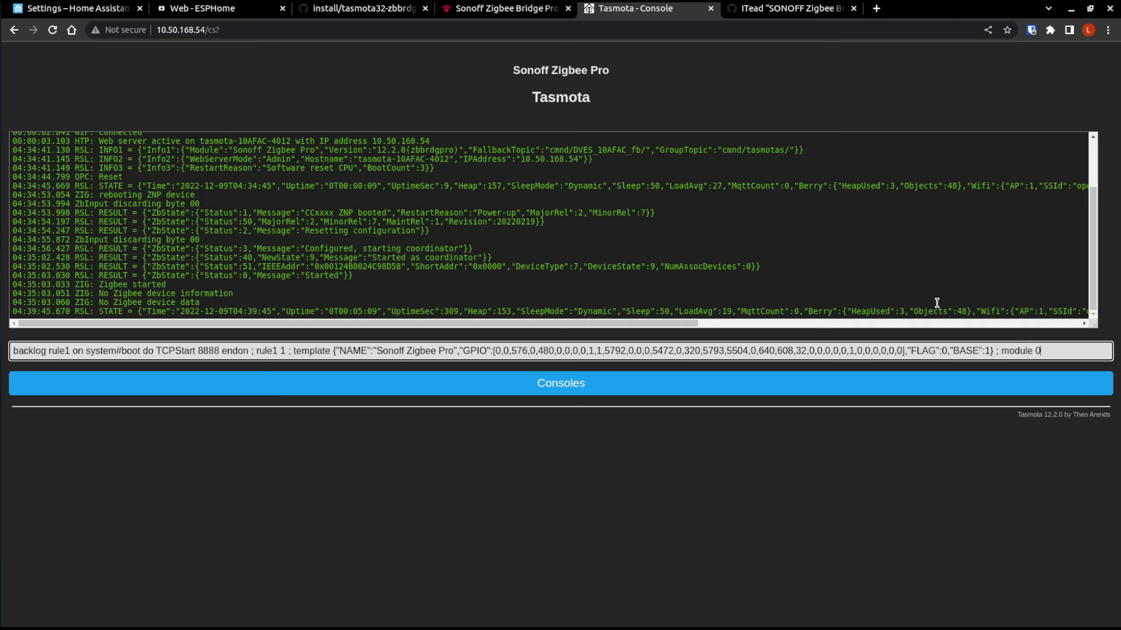
Run the entered backlog command in Tasmota's console and check the restart log for the TCP server.
key(Return)
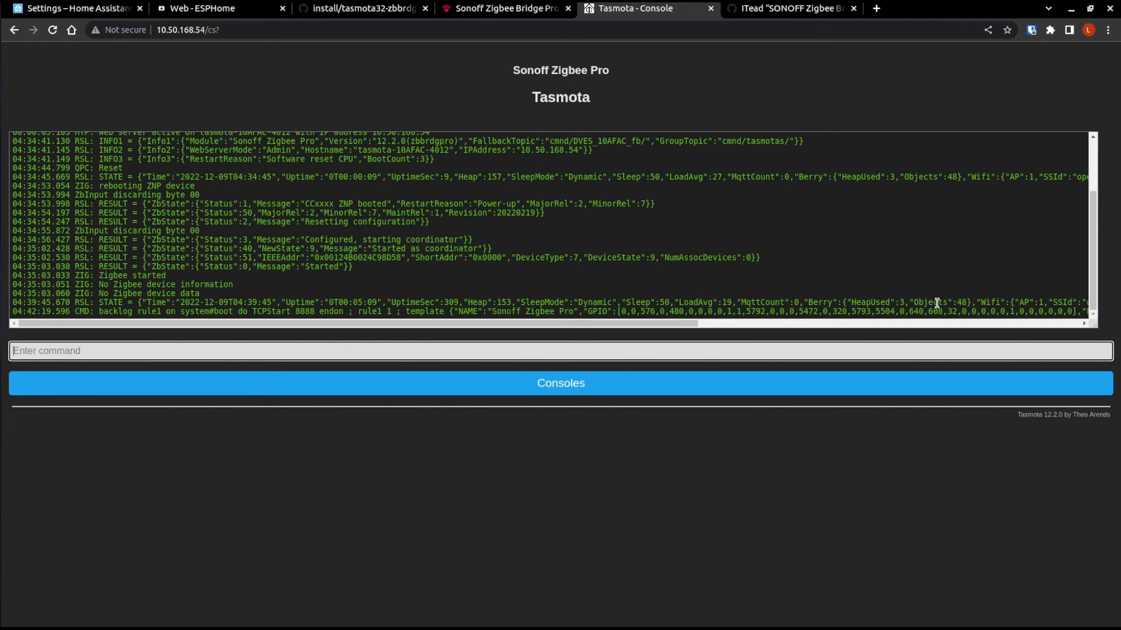
drag(253, 310, 291, 311)
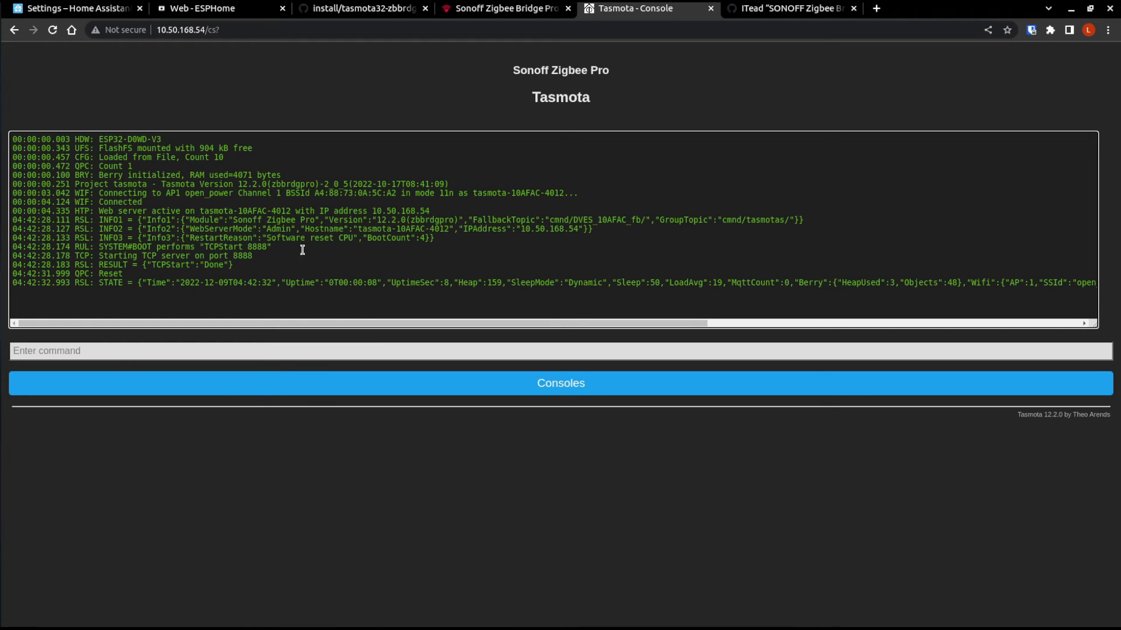
Switch to Home Assistant, start a new ZHA integration and set its radio type to ZNP (Texas Instruments Z-Stack).
click(84, 8)
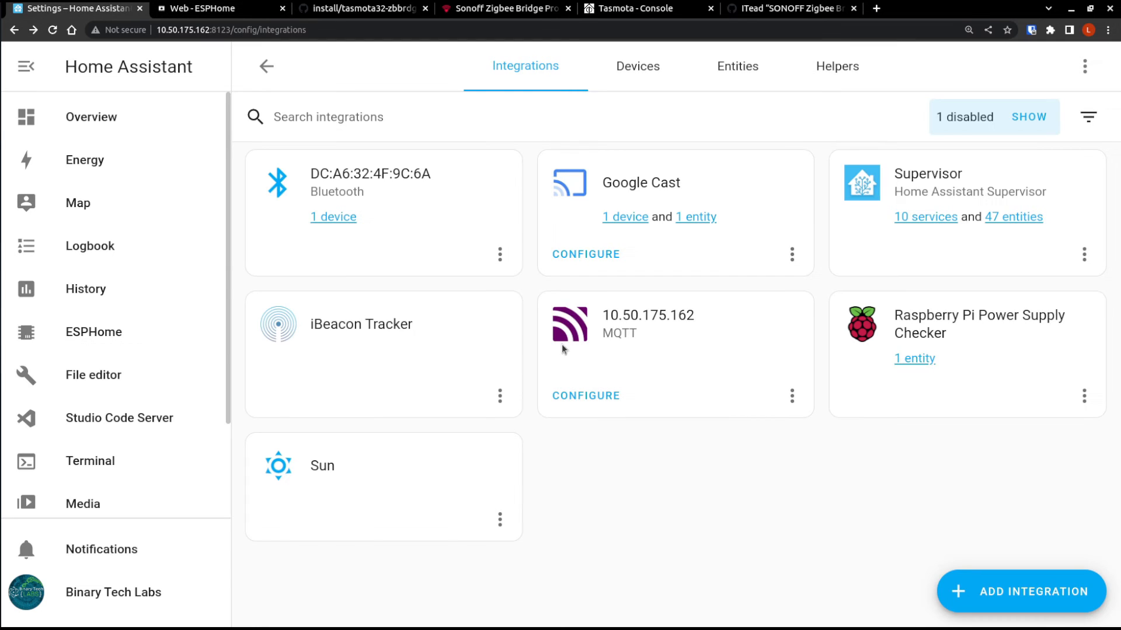
click(1075, 601)
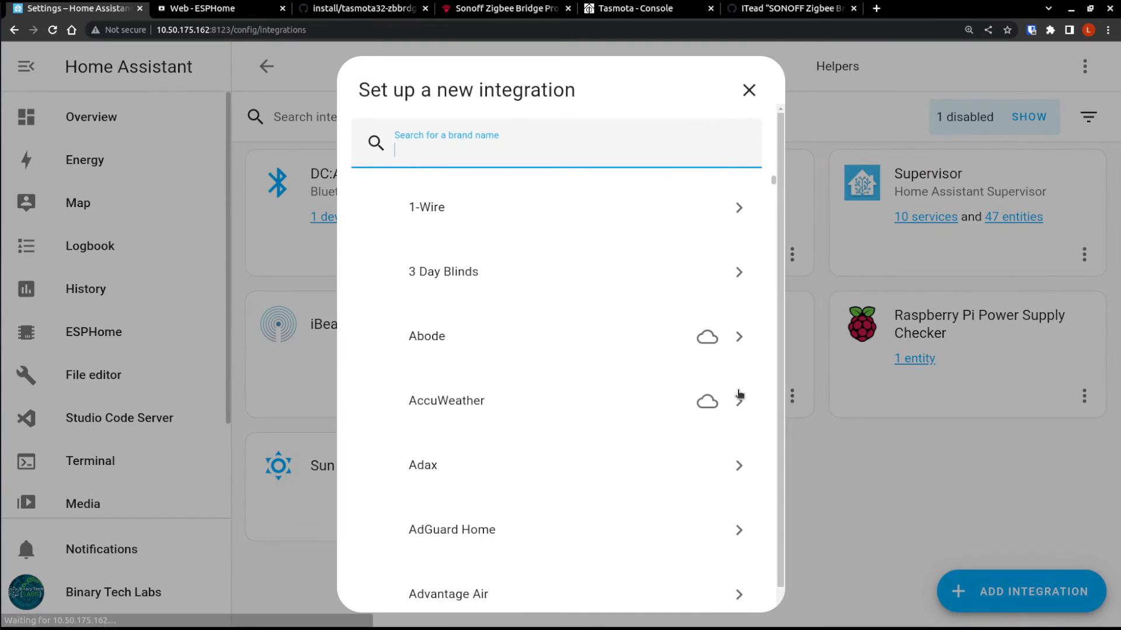
text(zha)
click(411, 210)
click(425, 391)
click(709, 448)
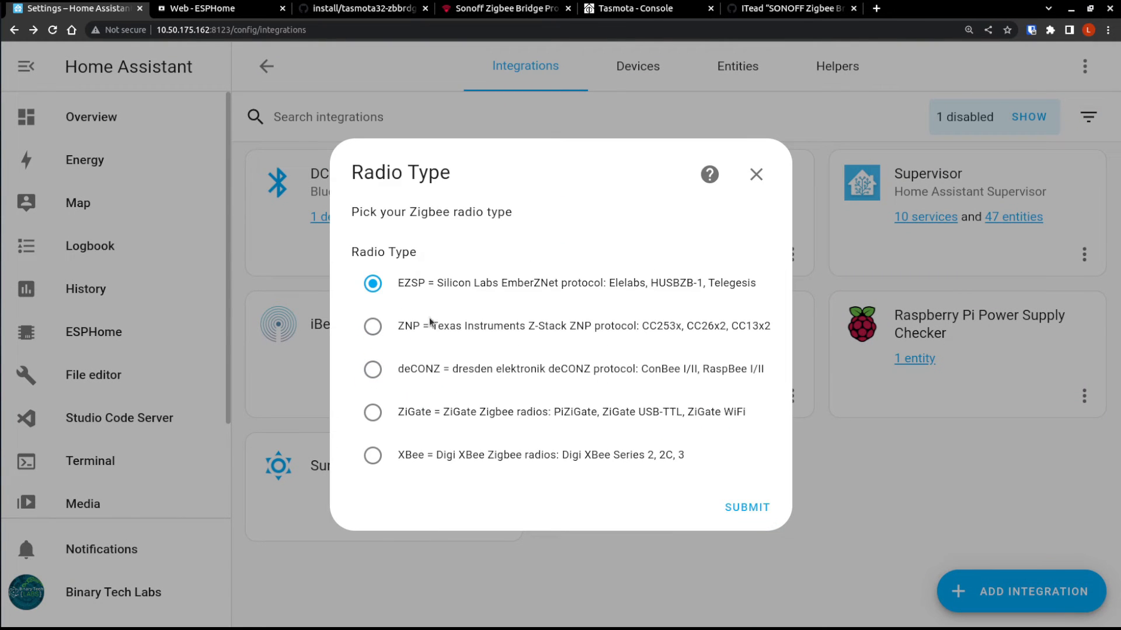
click(395, 330)
click(749, 508)
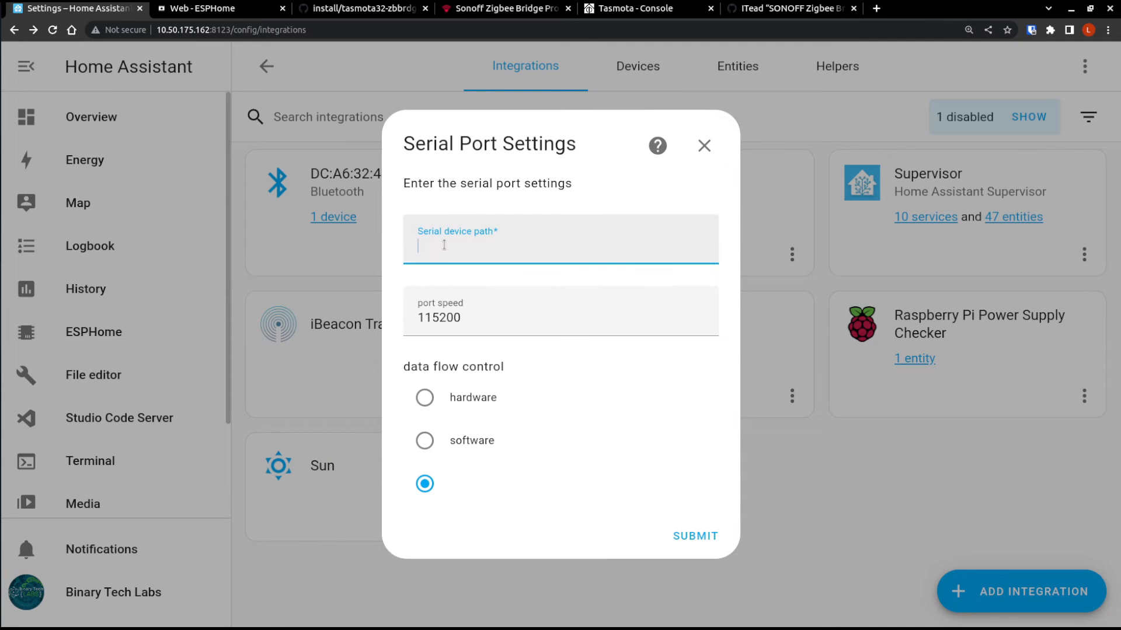
Submit the serial port settings with device path socket://10.50.168.54:8888 and software data flow control.
text(socket://10.50.)
click(634, 9)
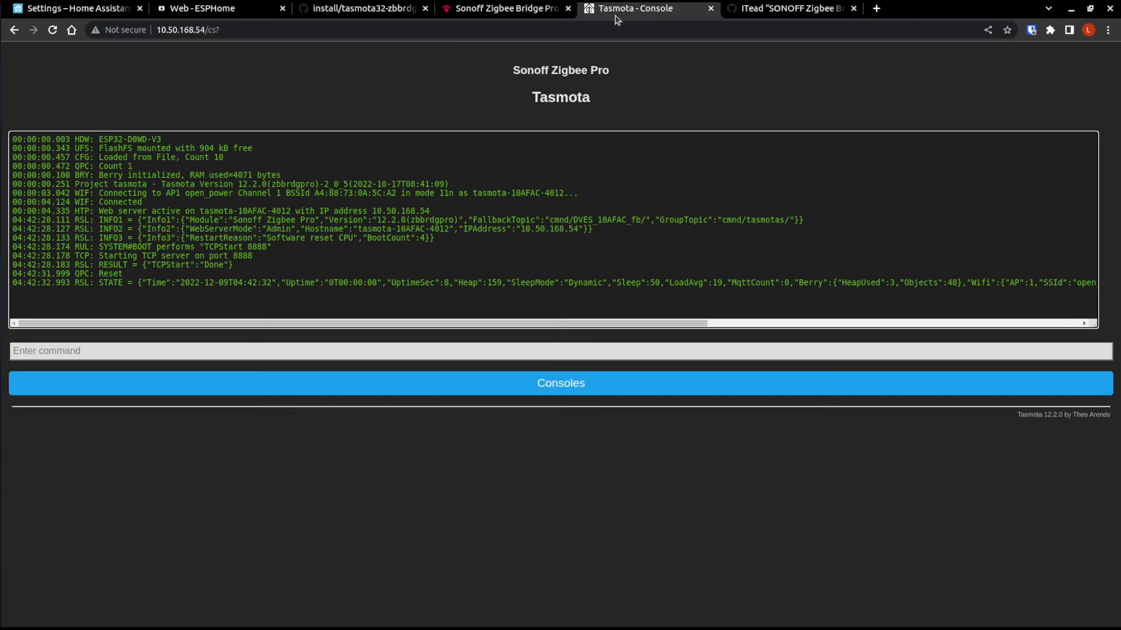
click(204, 7)
click(112, 9)
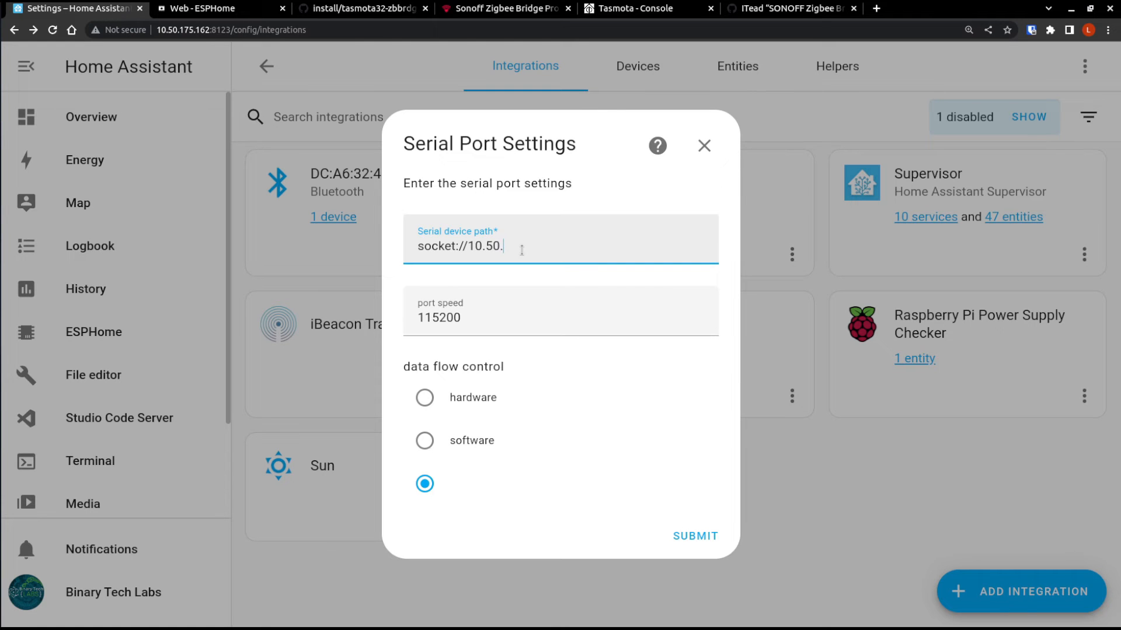
text(168.54:8888)
click(426, 442)
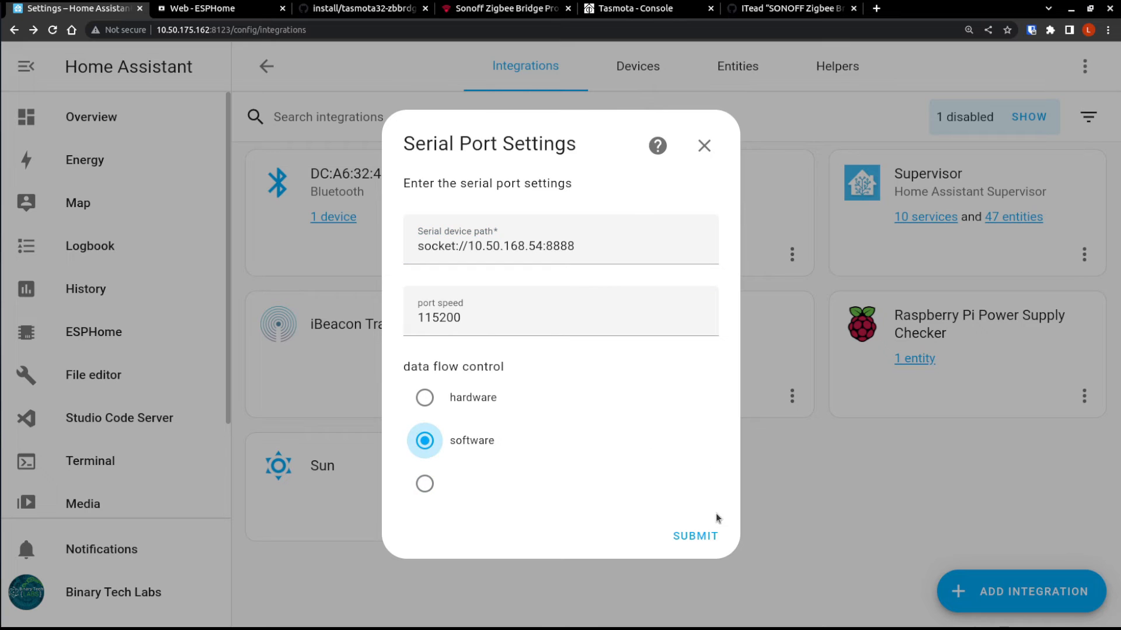
click(700, 534)
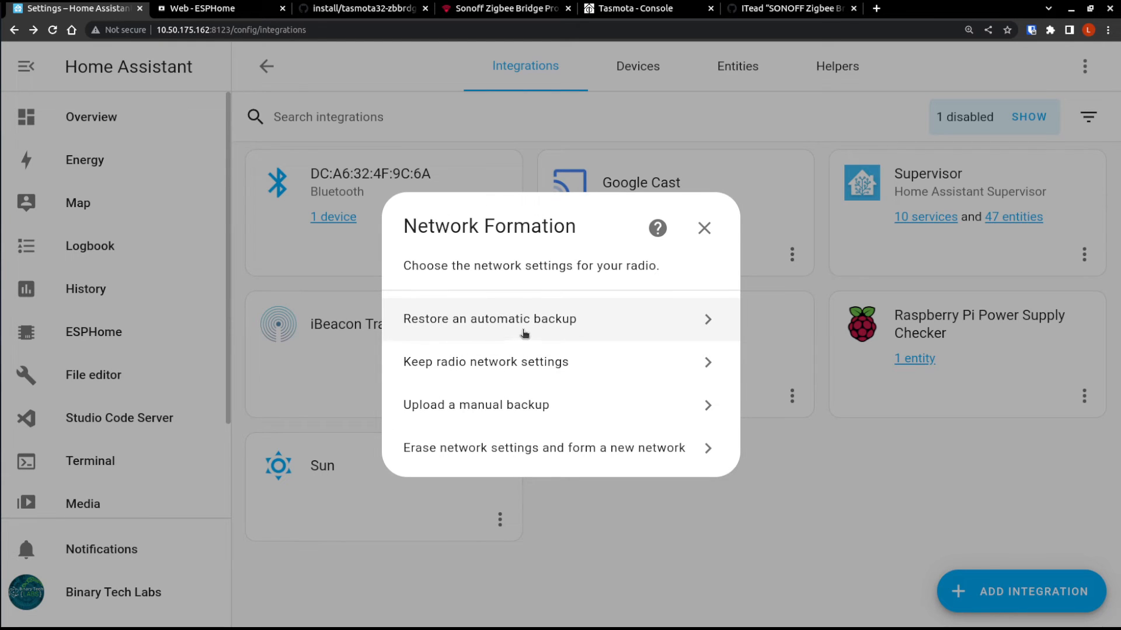
Keep the radio's network settings and finish the ZHA integration without assigning areas to the found devices.
click(580, 371)
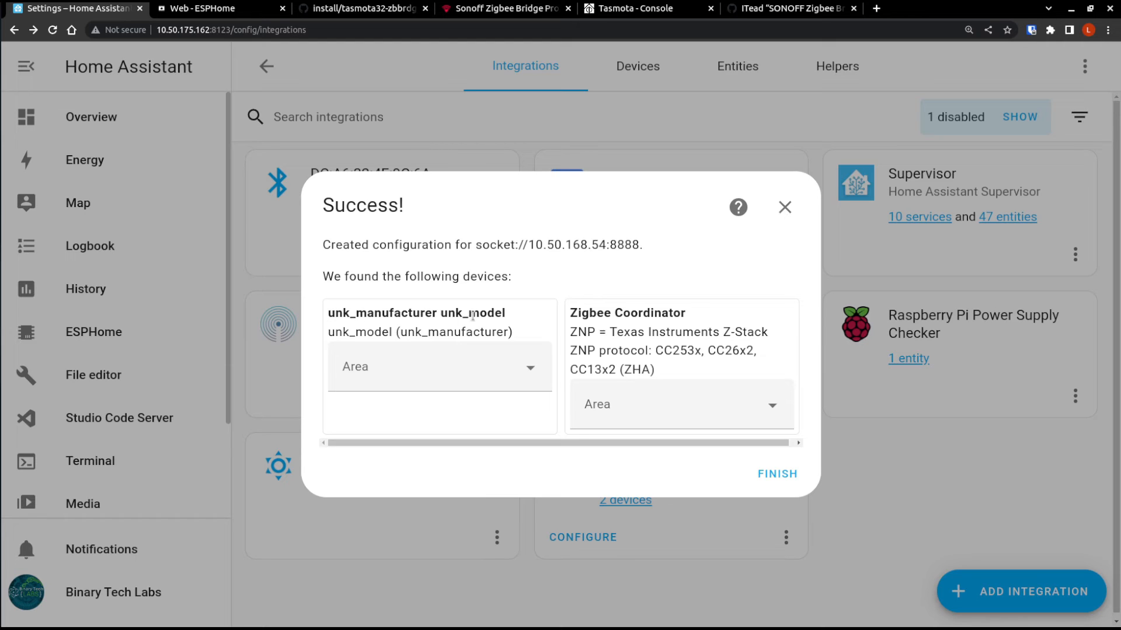
click(524, 370)
click(530, 368)
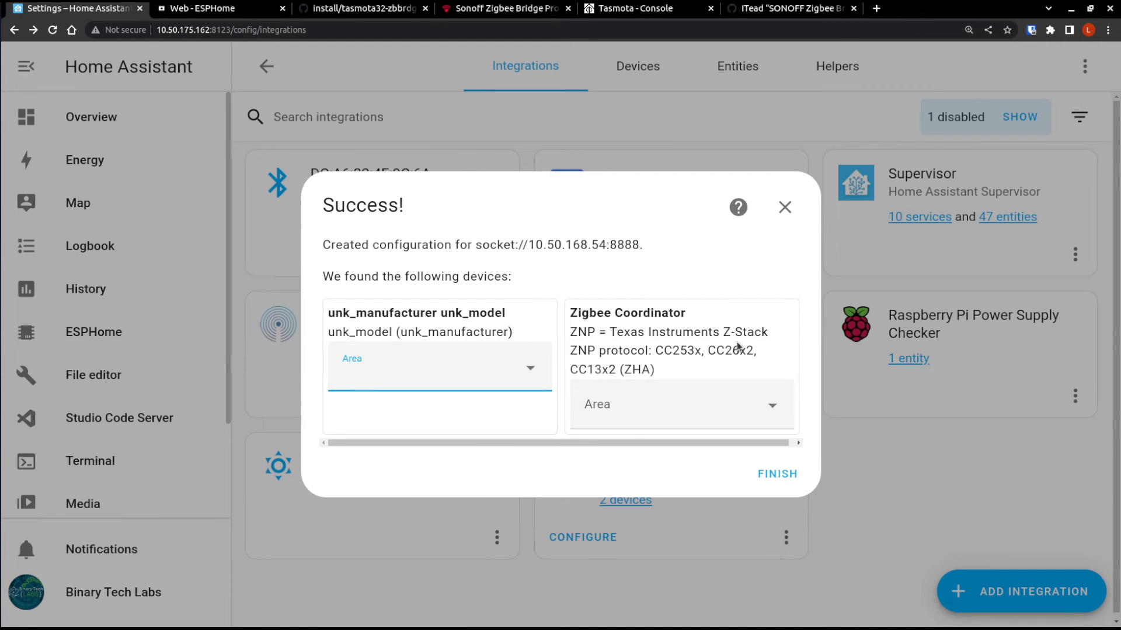
click(771, 406)
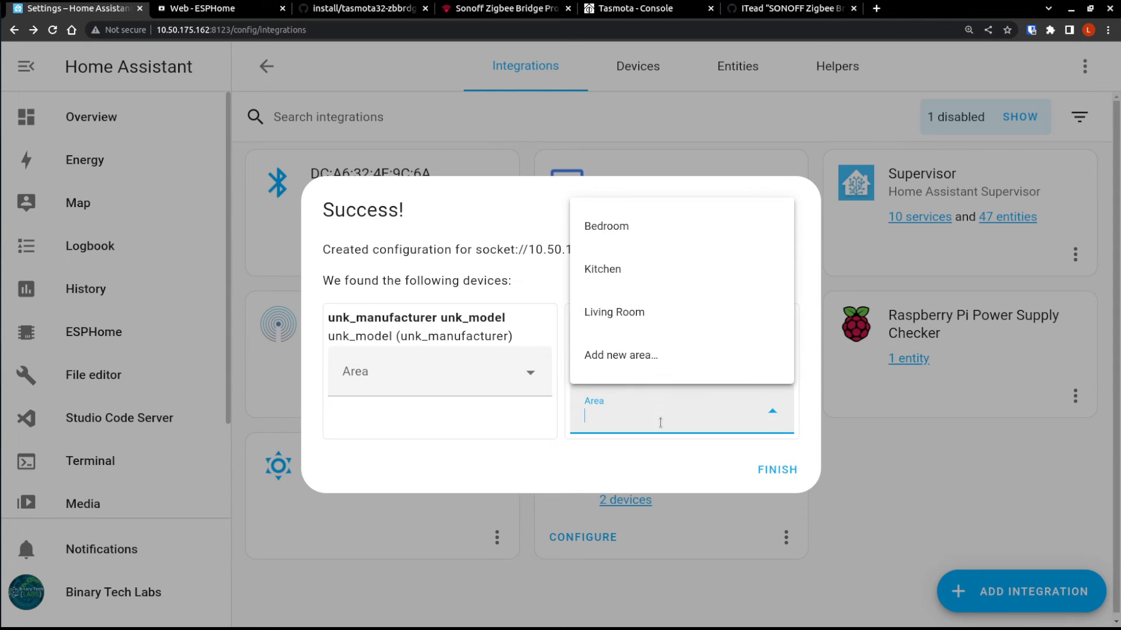
click(655, 478)
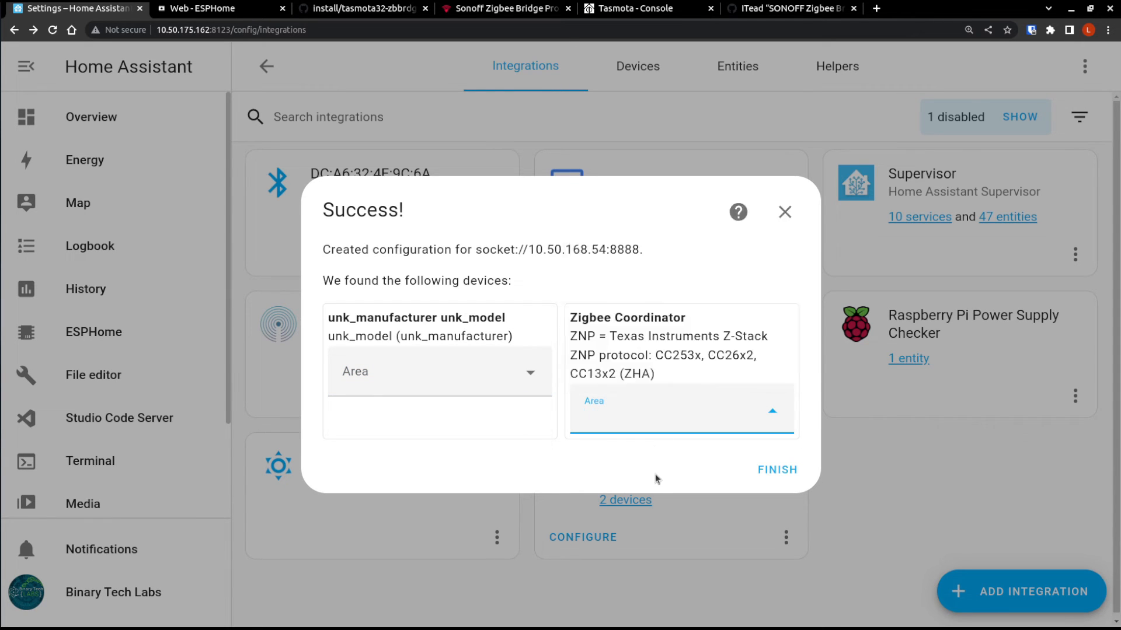
click(778, 470)
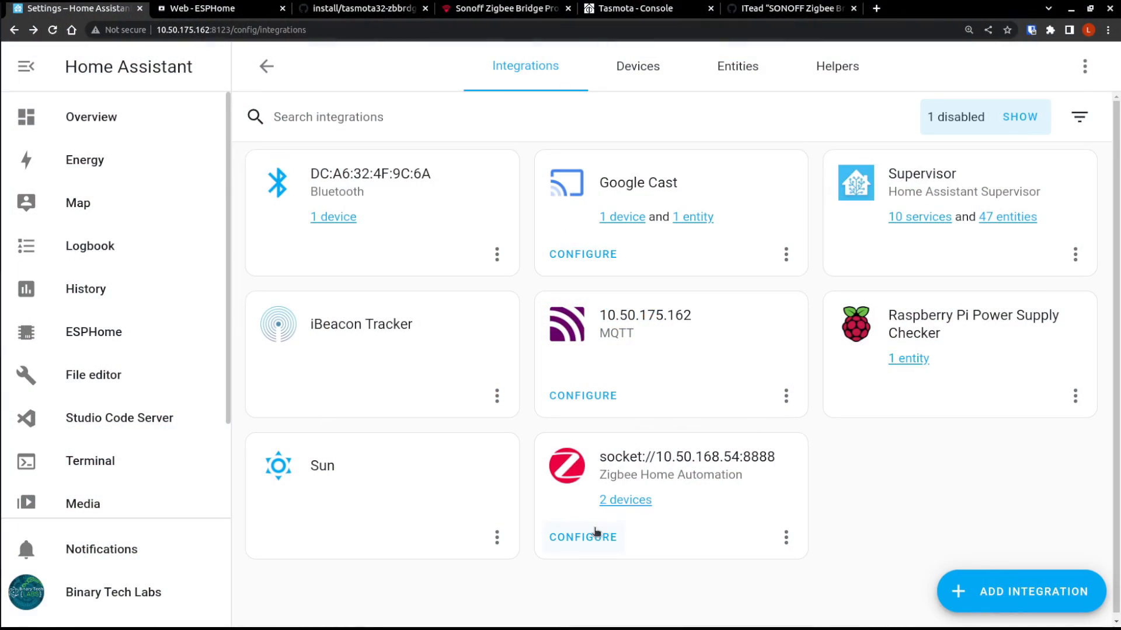
click(591, 537)
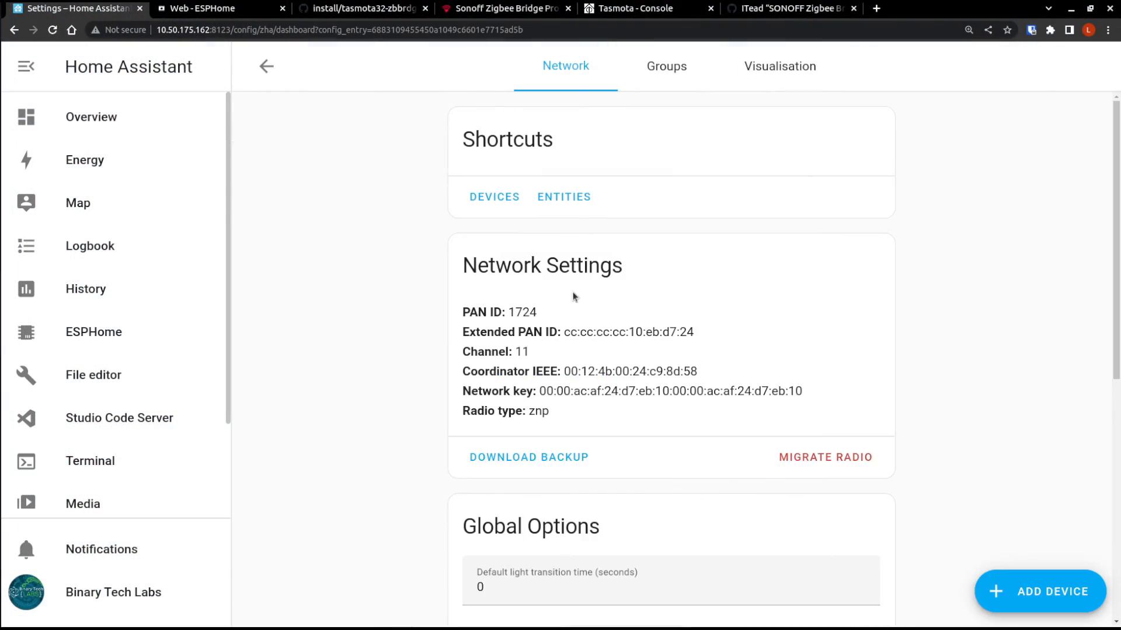
click(1022, 589)
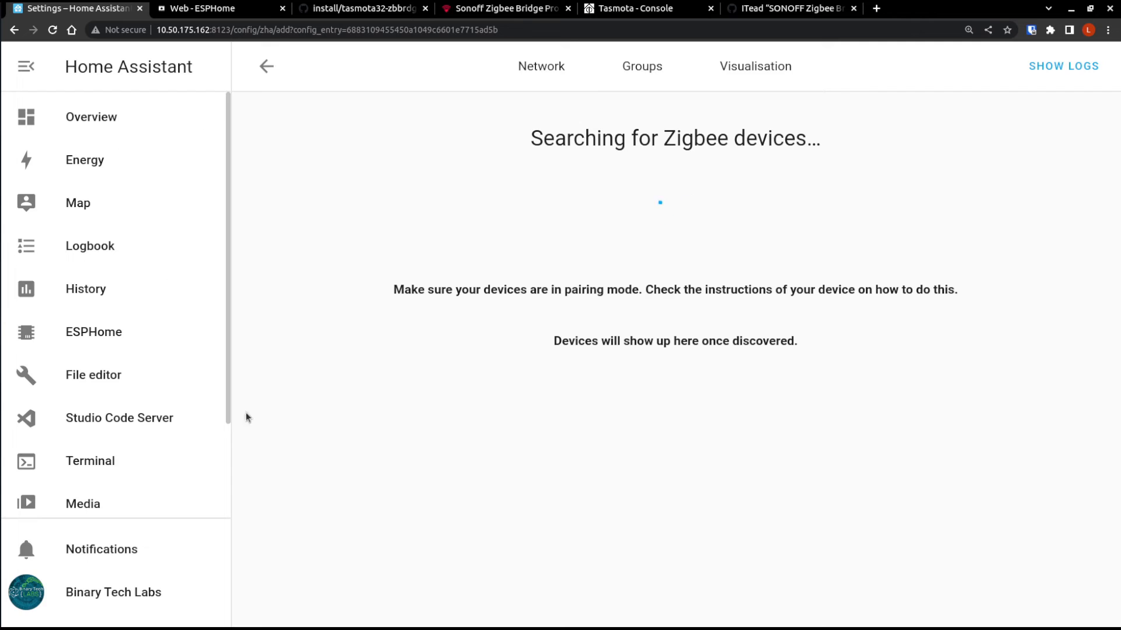
scroll(138, 366, down, 1)
scroll(139, 366, down, 3)
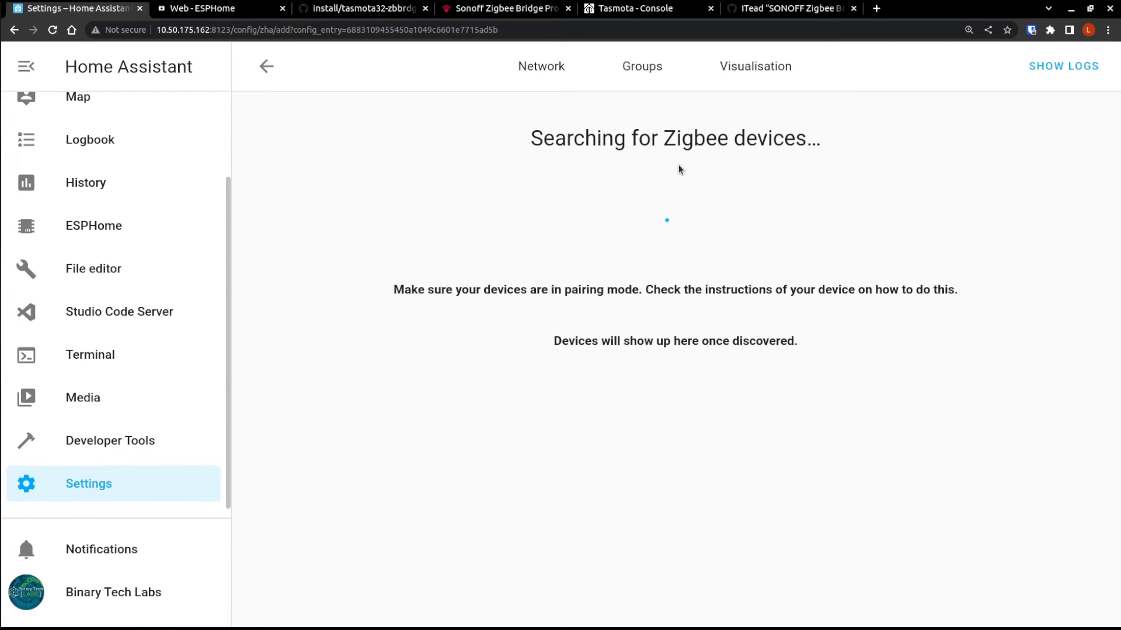
click(266, 67)
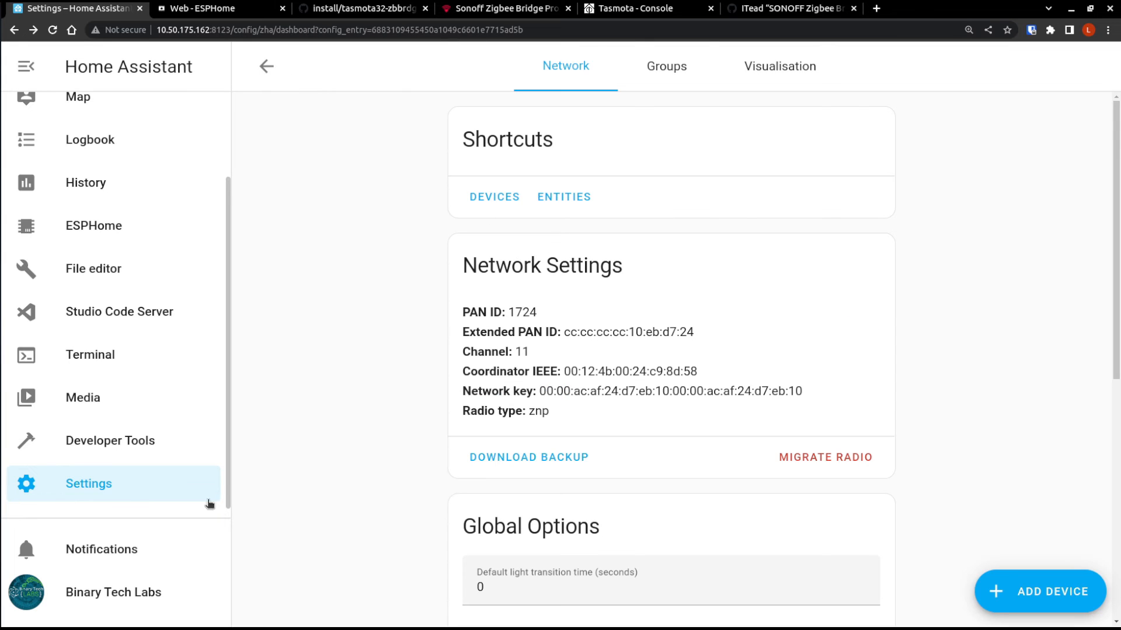
Call the zha.permit service from the developer tools with all optional fields left unset to let nodes join the Zigbee network.
click(86, 446)
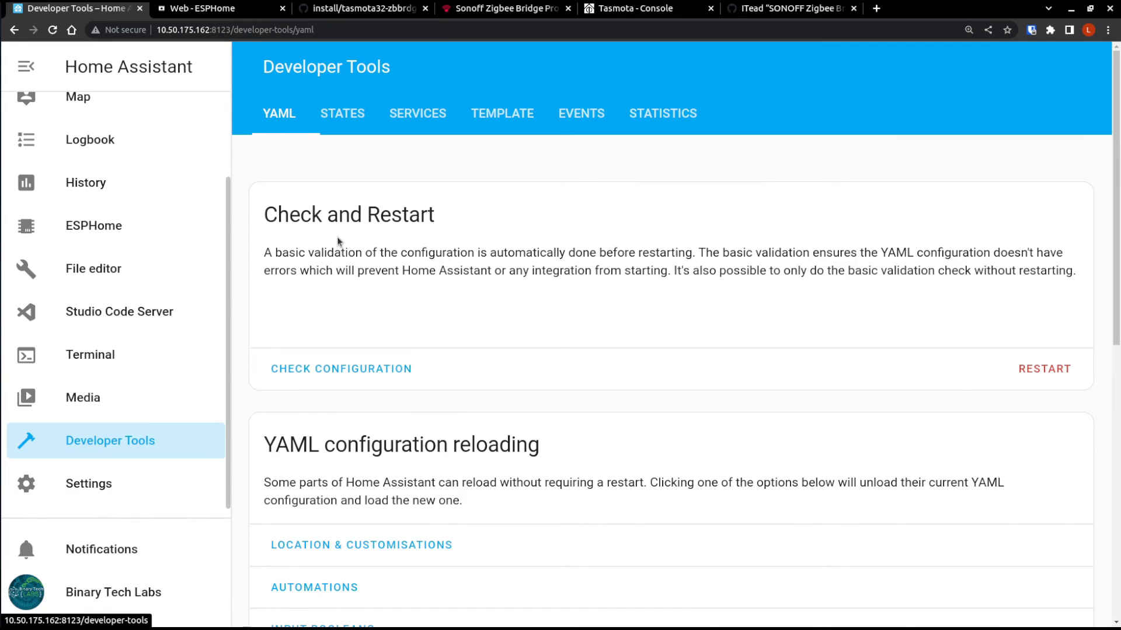
click(432, 116)
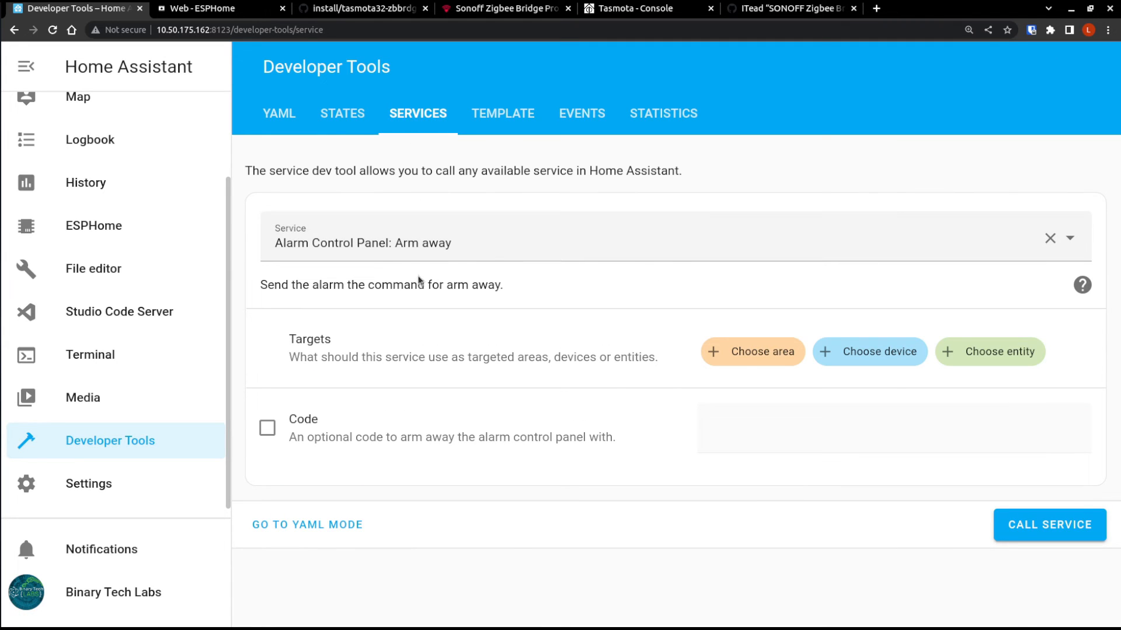
click(1049, 239)
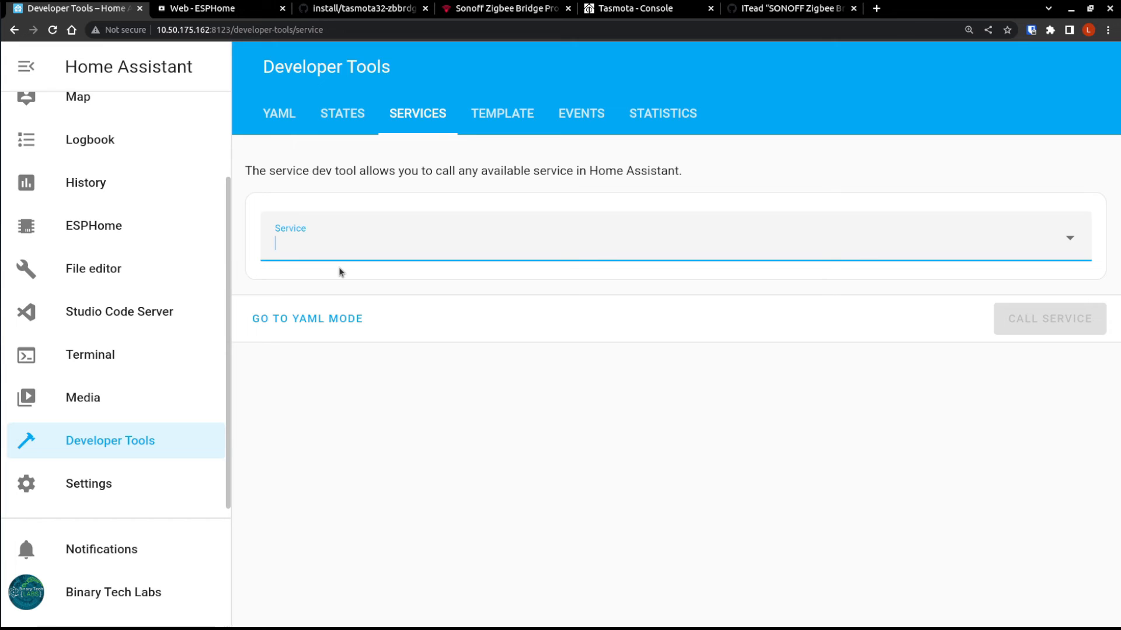
click(312, 257)
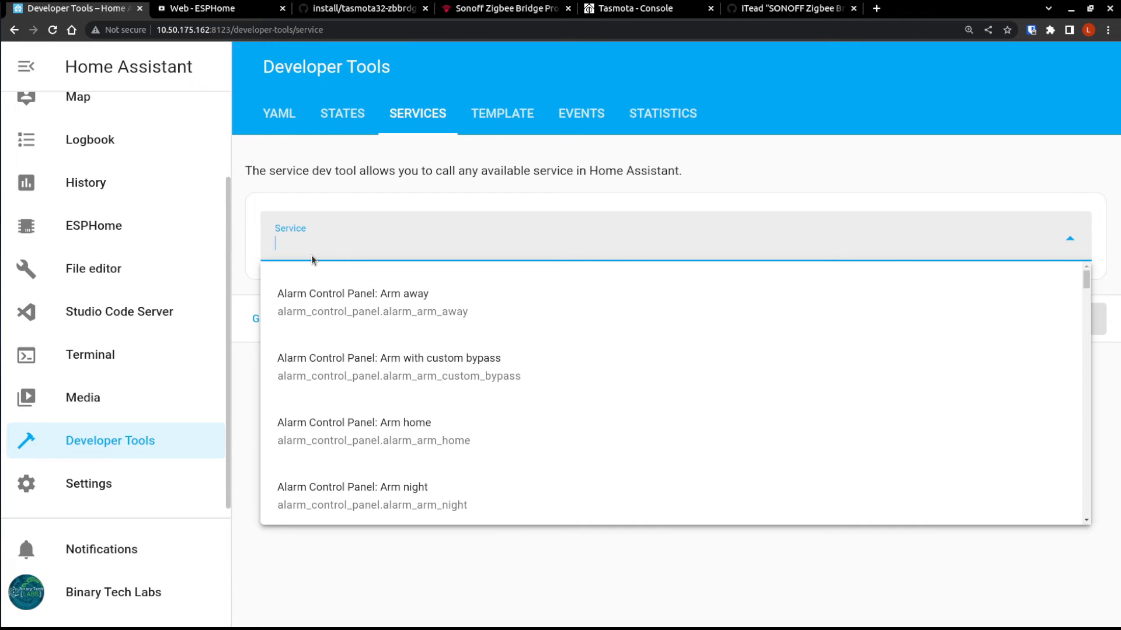
text(zha.permit)
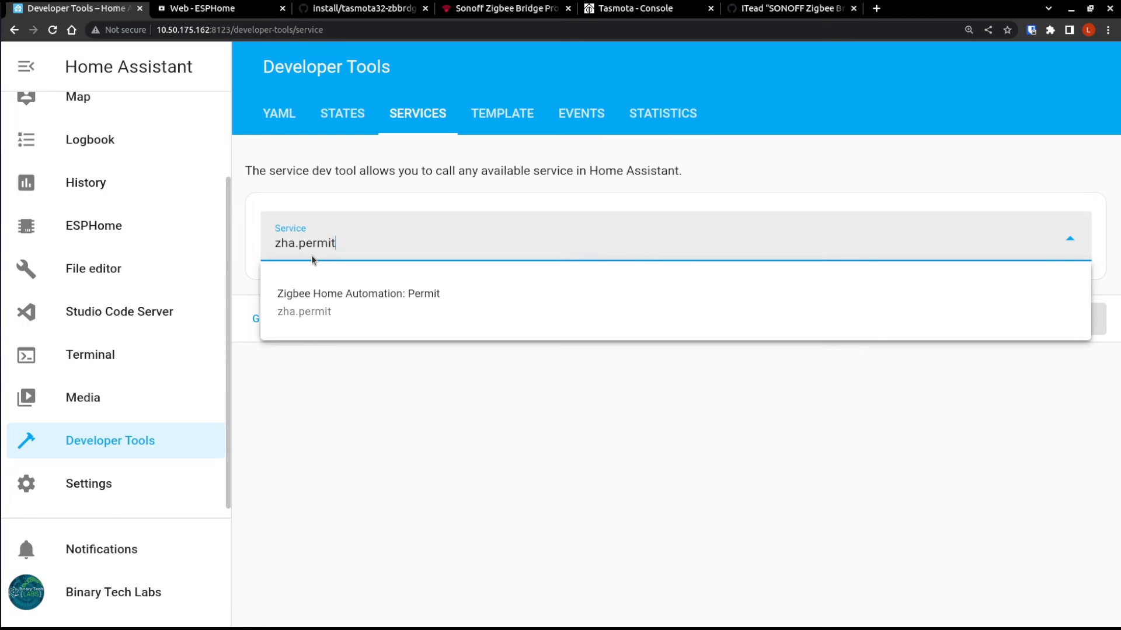
click(358, 310)
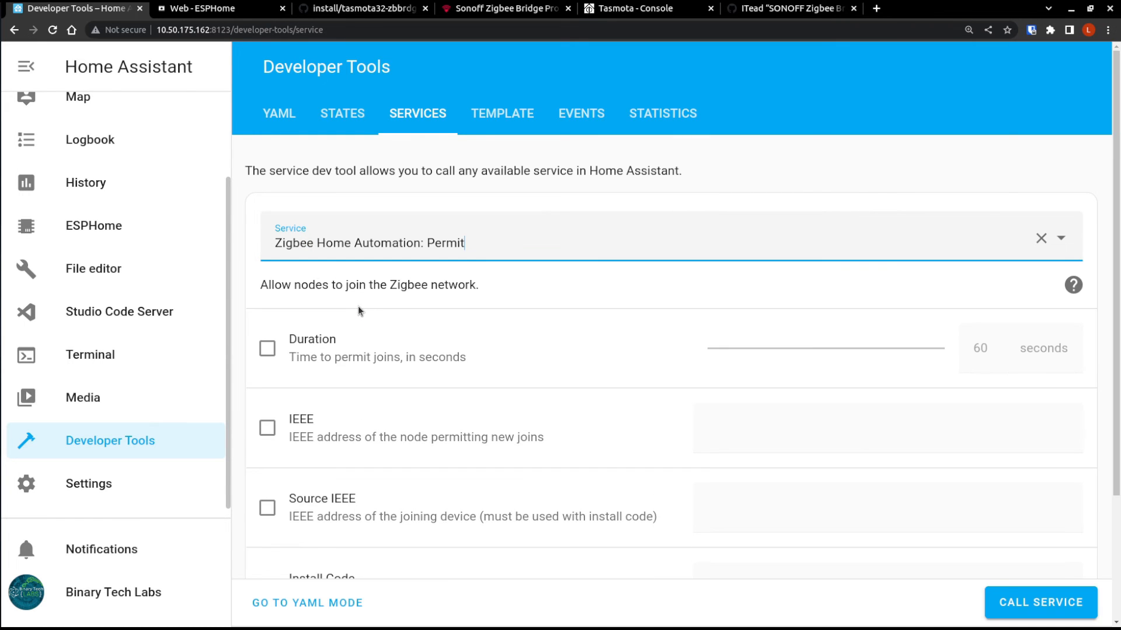
scroll(349, 350, down, 2)
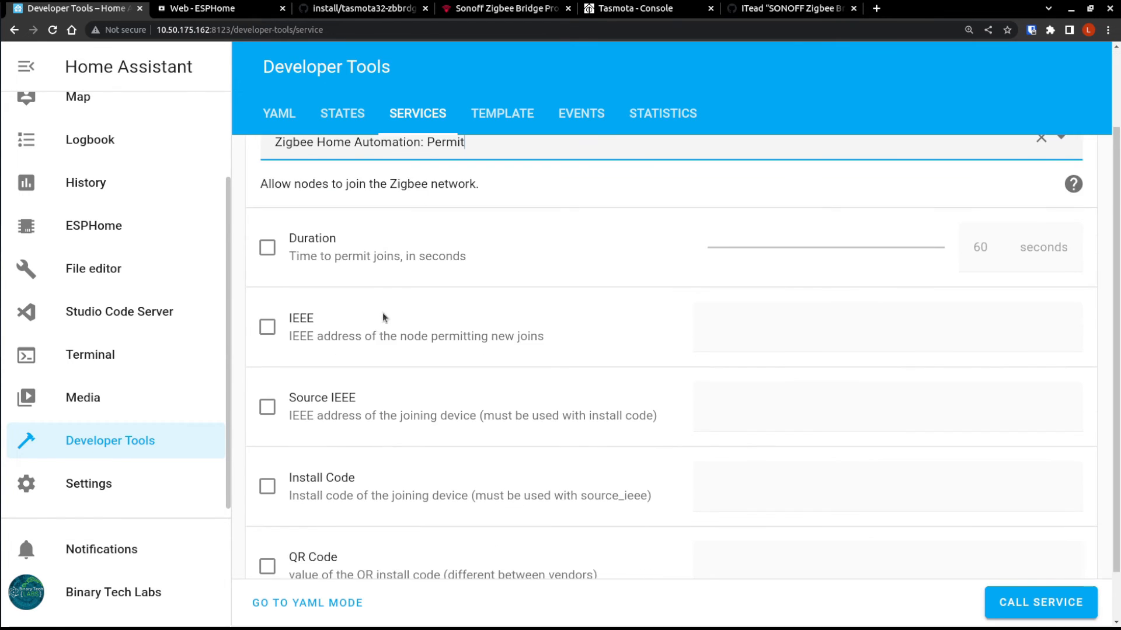
scroll(420, 410, down, 2)
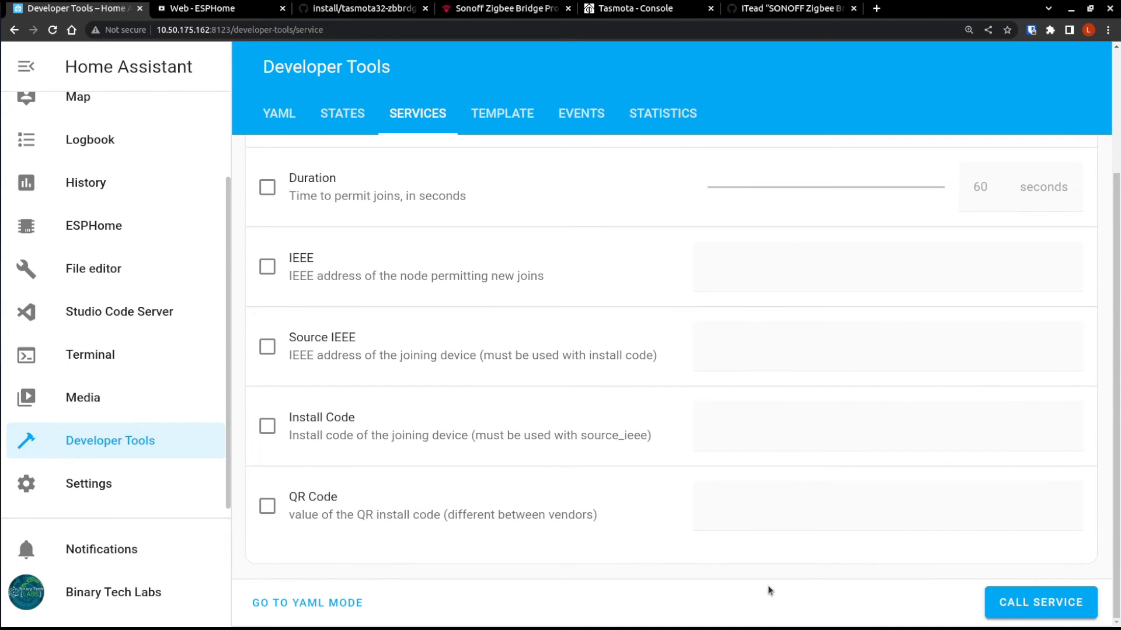
click(1036, 611)
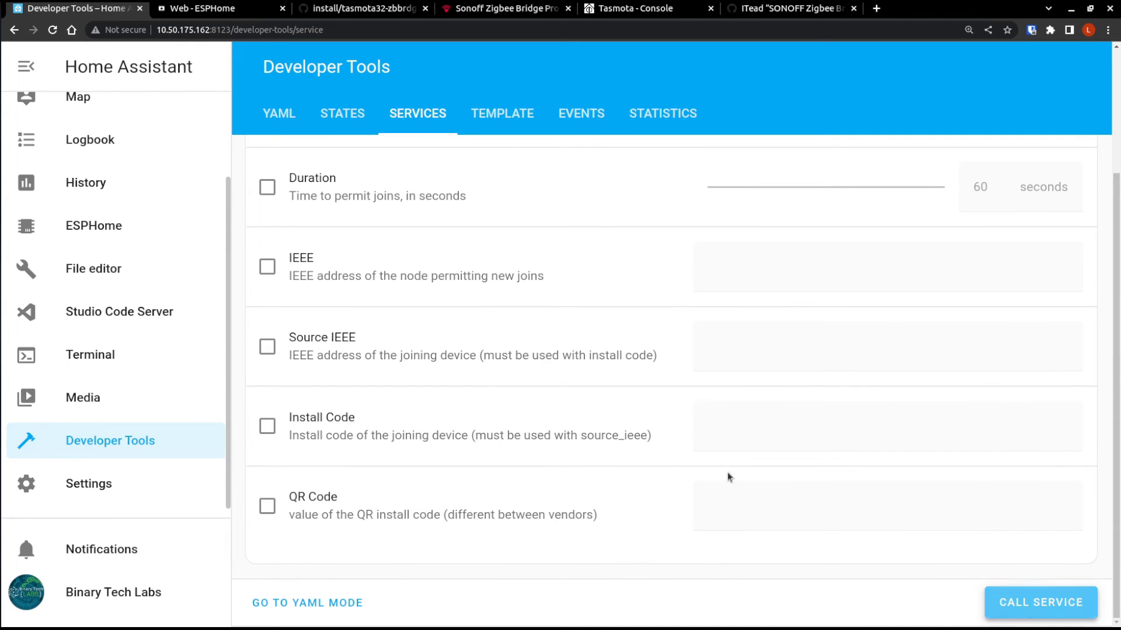
scroll(578, 354, up, 3)
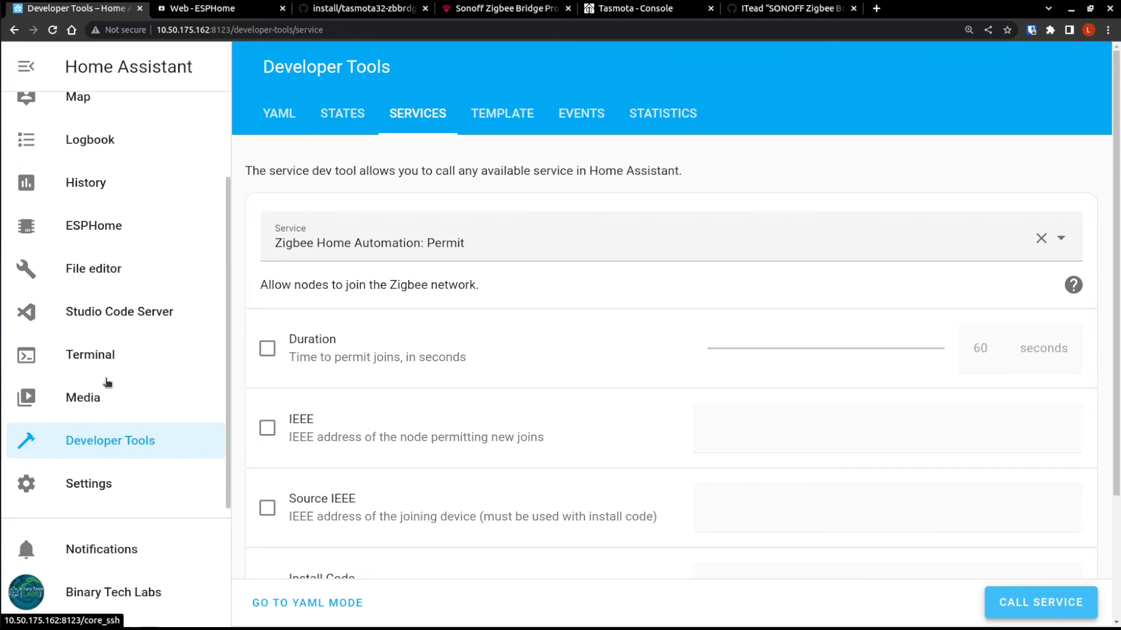
Search for Zigbee devices from the ZHA integration's configuration, pair the LUMI lumi.weather sensor and return to the network page.
click(85, 477)
click(529, 217)
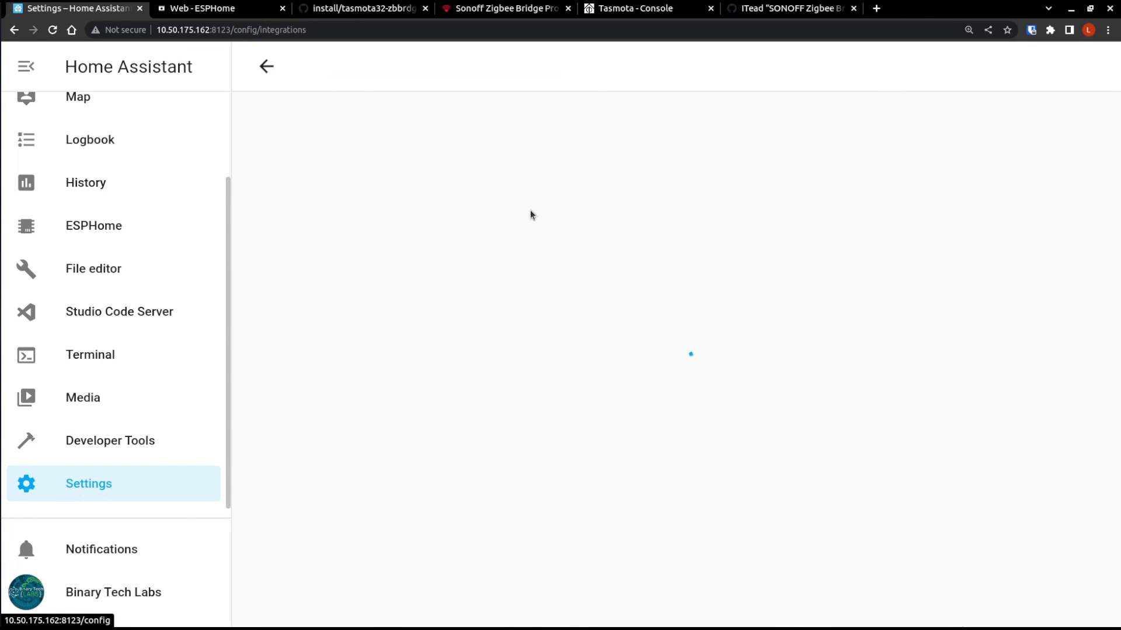
click(584, 544)
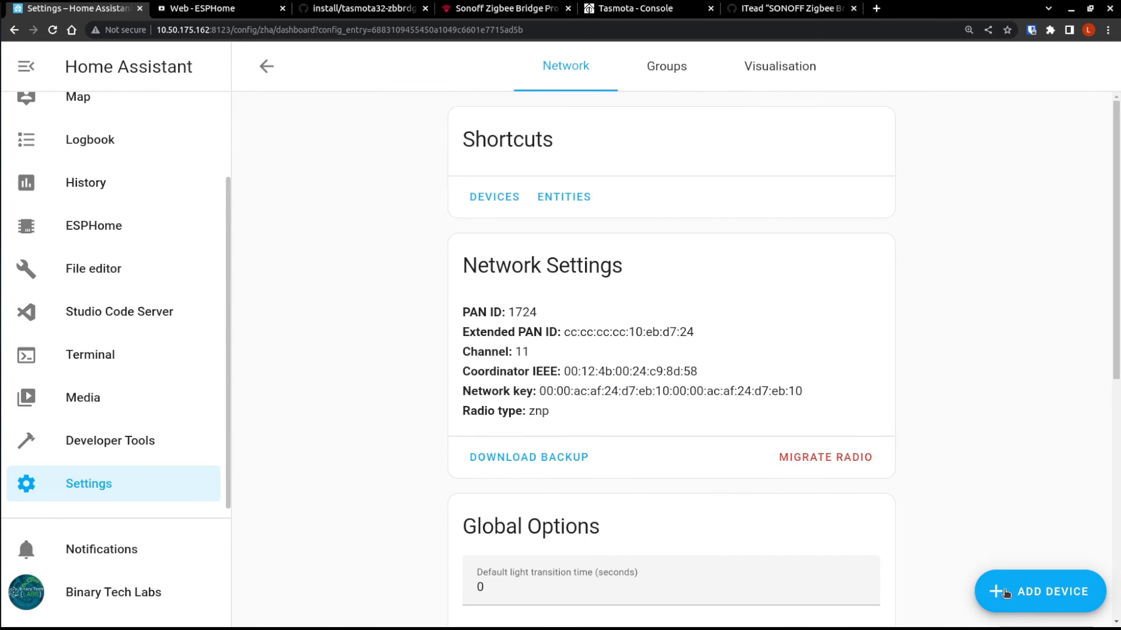
click(1034, 596)
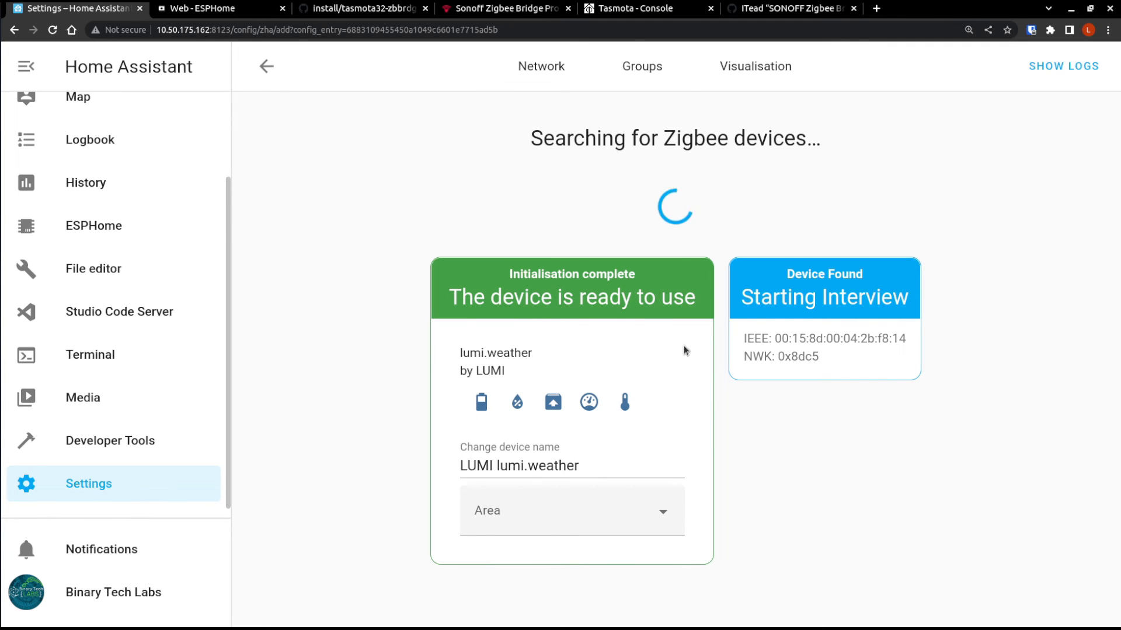
click(277, 68)
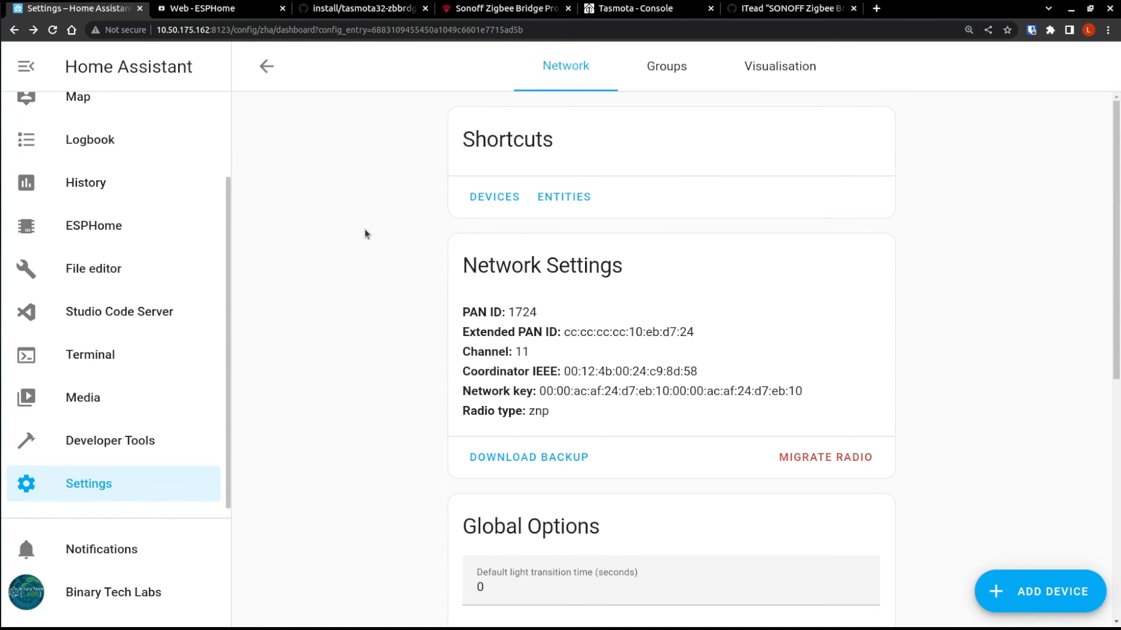
Open the ZHA network visualisation and examine how the coordinators and the paired sensor are linked.
key(ctrl+minus)
key(ctrl+minus)
key(ctrl+minus)
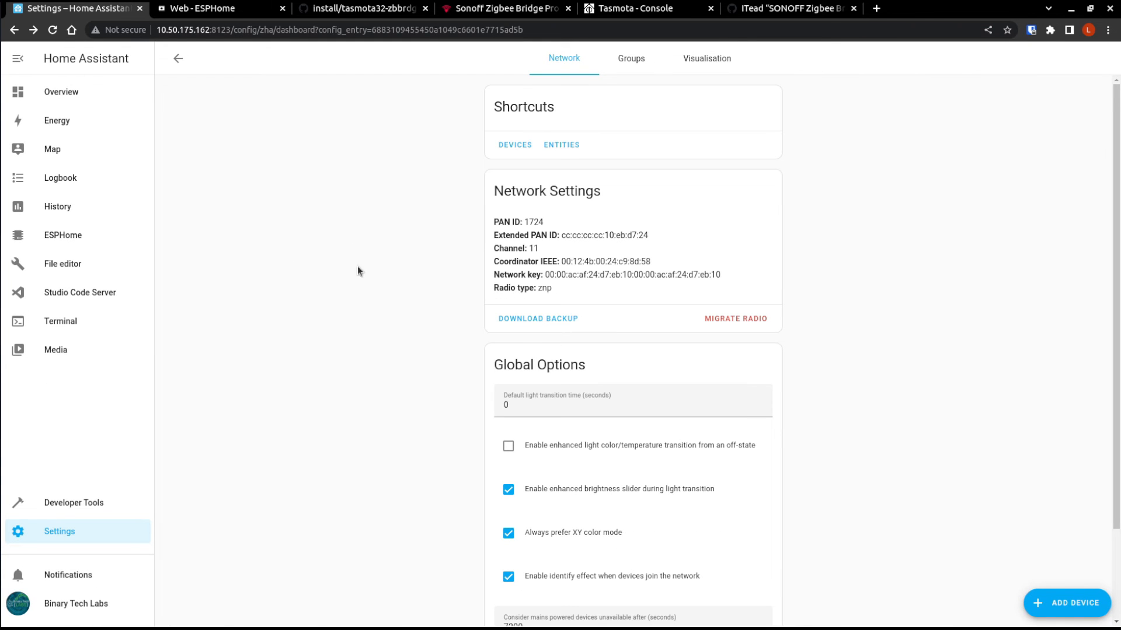
click(715, 60)
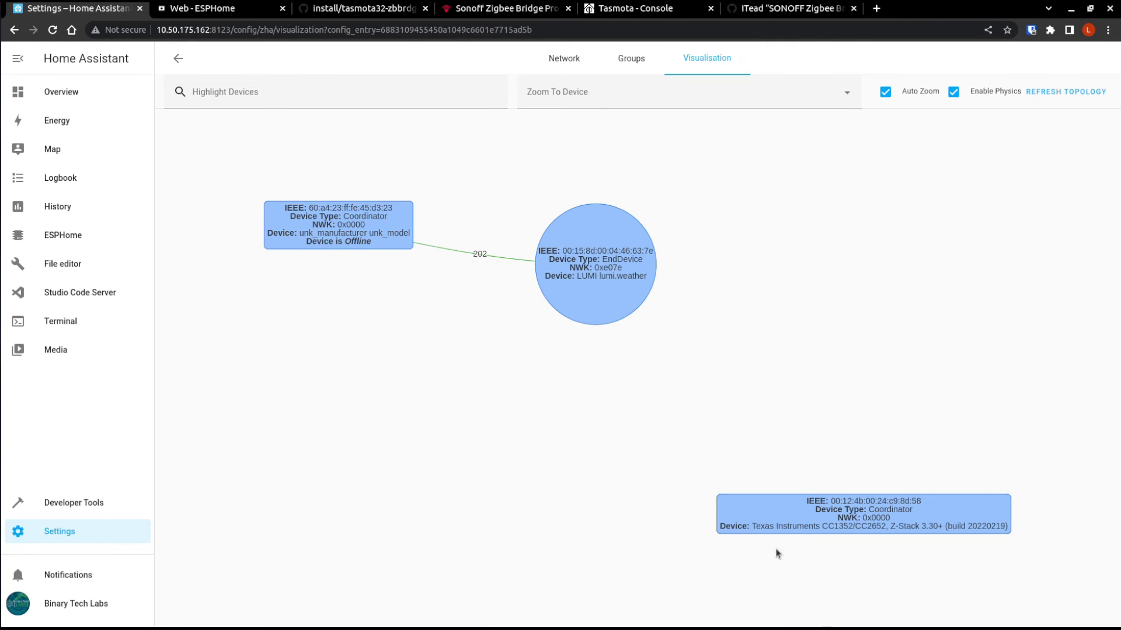
Reposition the two coordinator nodes in the ZHA visualisation to examine how they link to the LUMI lumi.weather sensor.
scroll(788, 509, down, 5)
scroll(787, 506, up, 5)
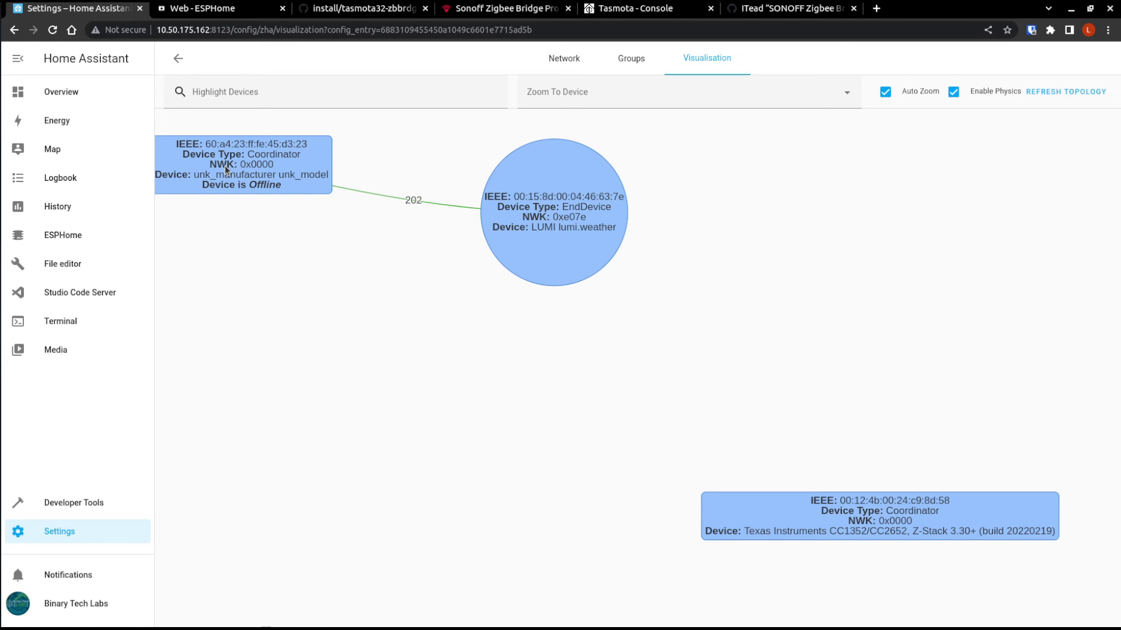
drag(225, 168, 301, 301)
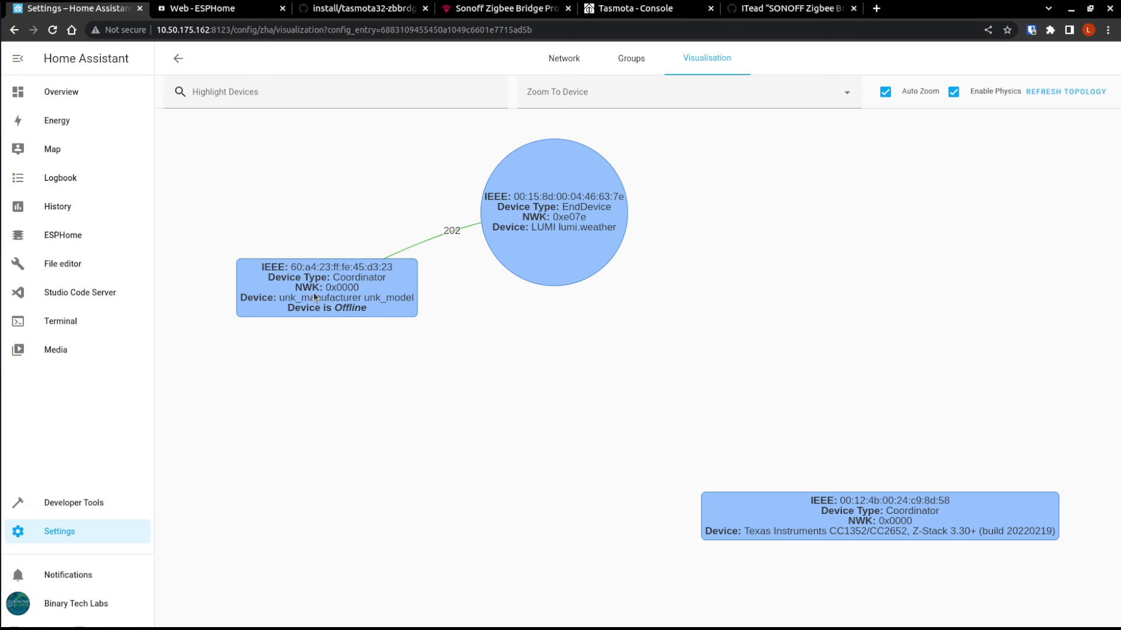
drag(866, 516, 679, 345)
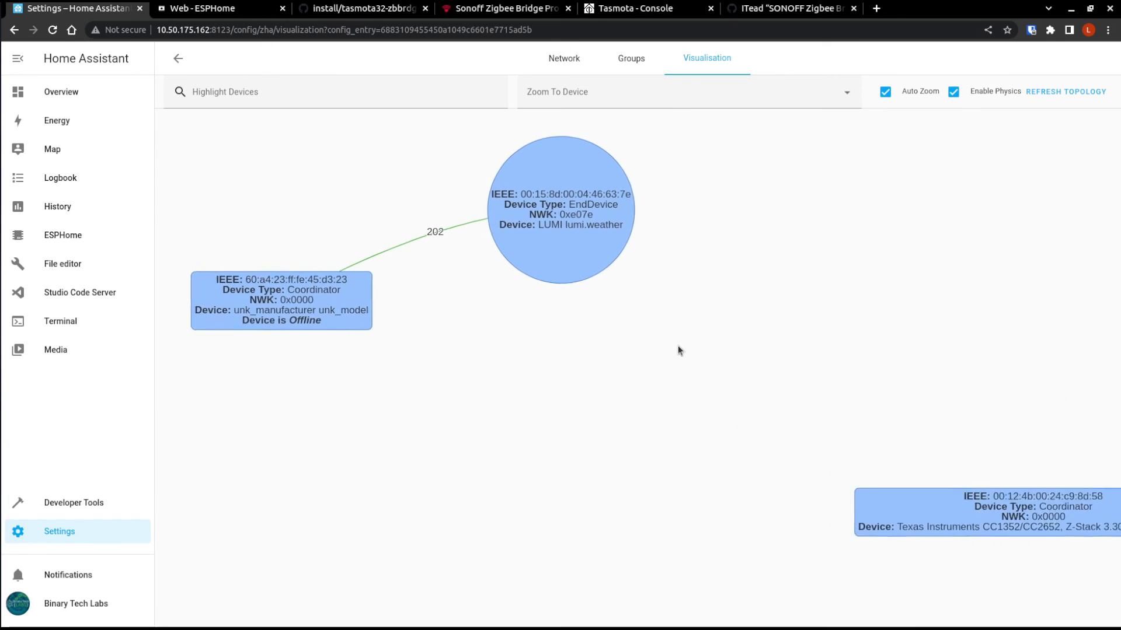
scroll(694, 411, down, 5)
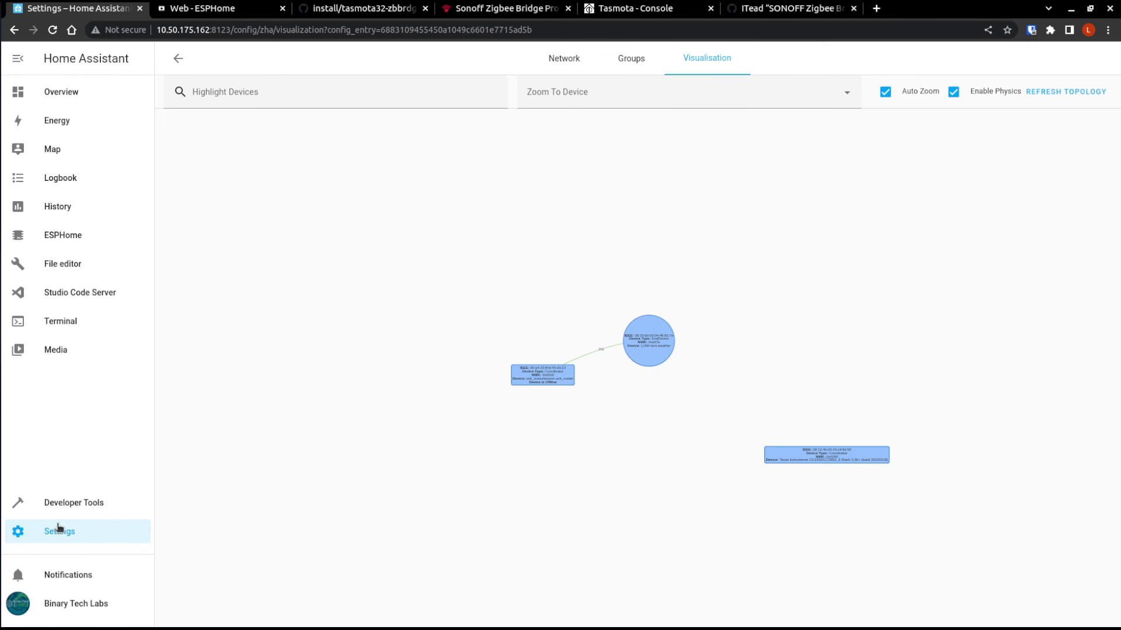
Inspect the LUMI lumi.remote.b1acn01 device from the ZHA network's device list, including its hidden diagnostic entities.
click(562, 58)
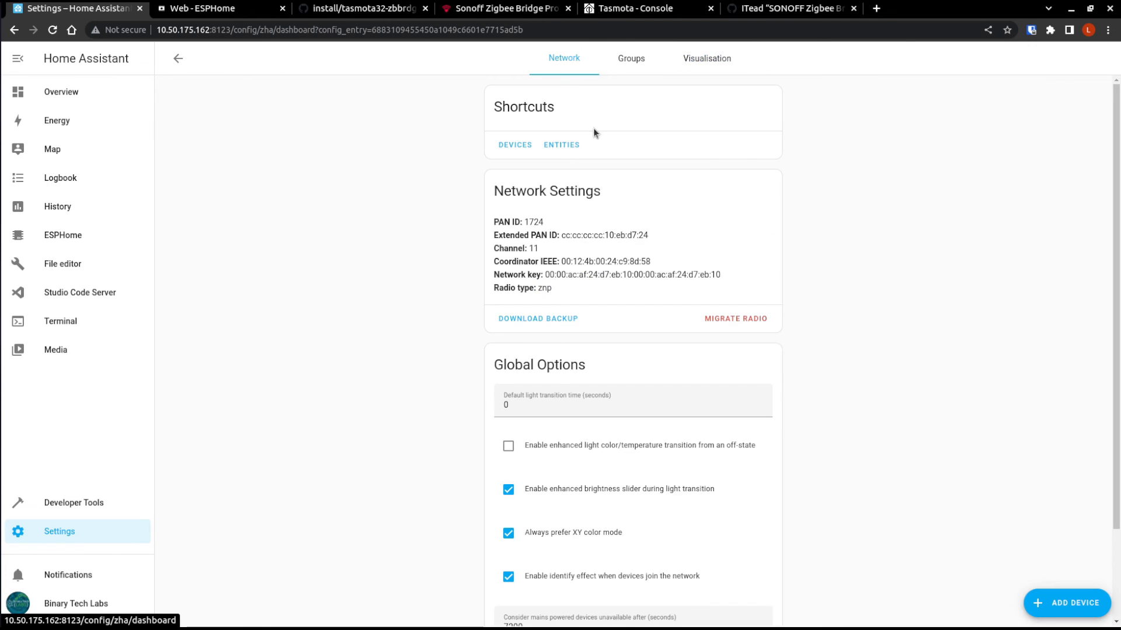
click(517, 146)
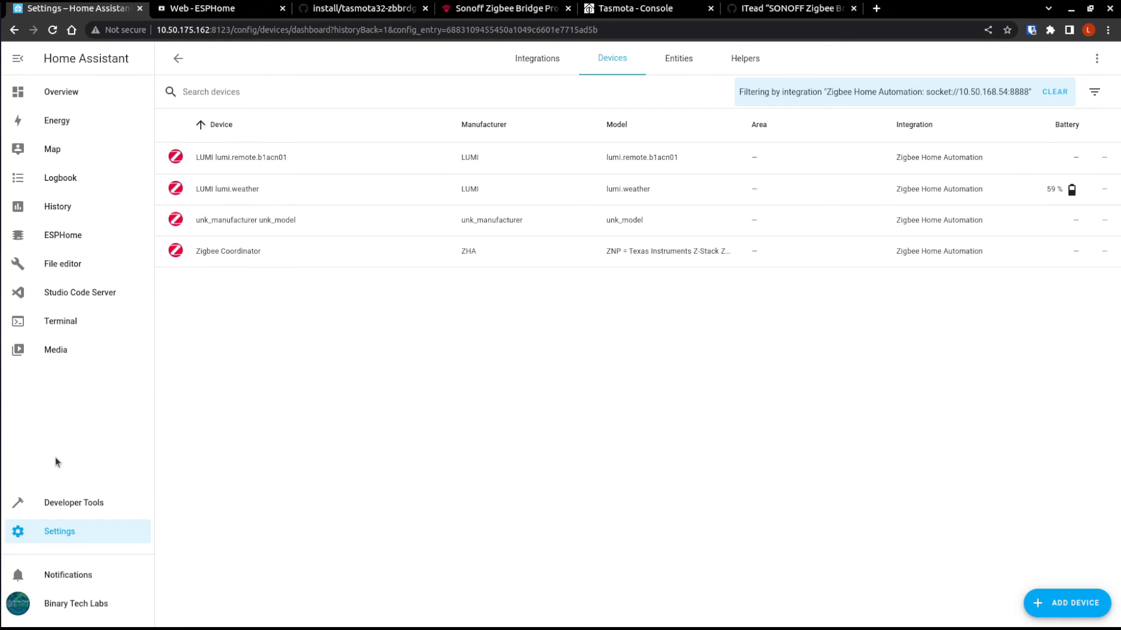
click(261, 172)
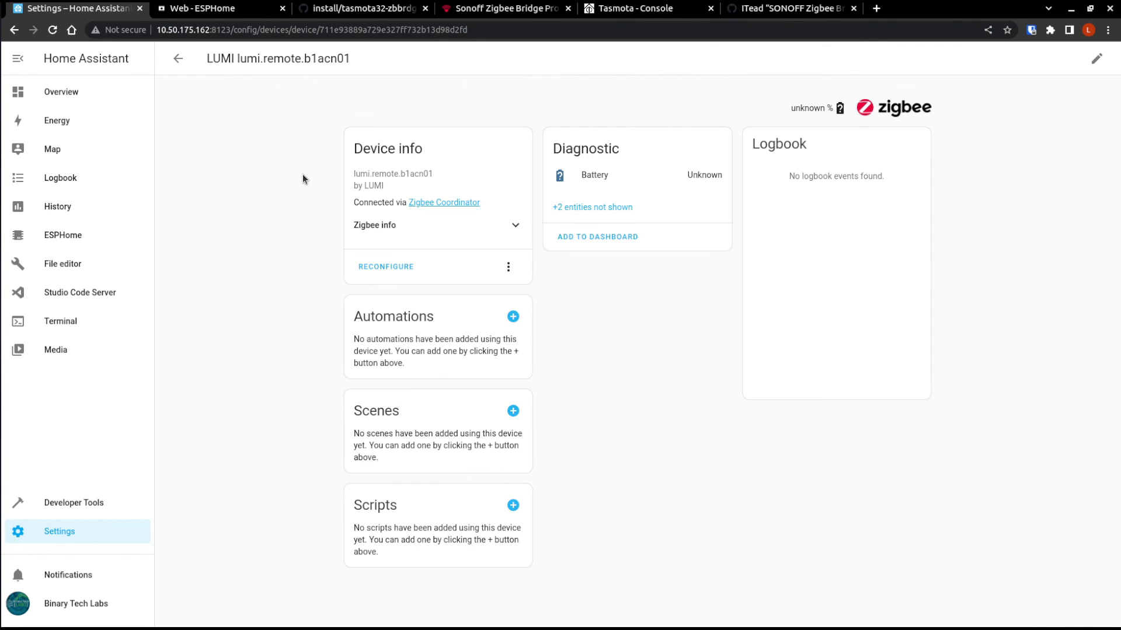
click(618, 208)
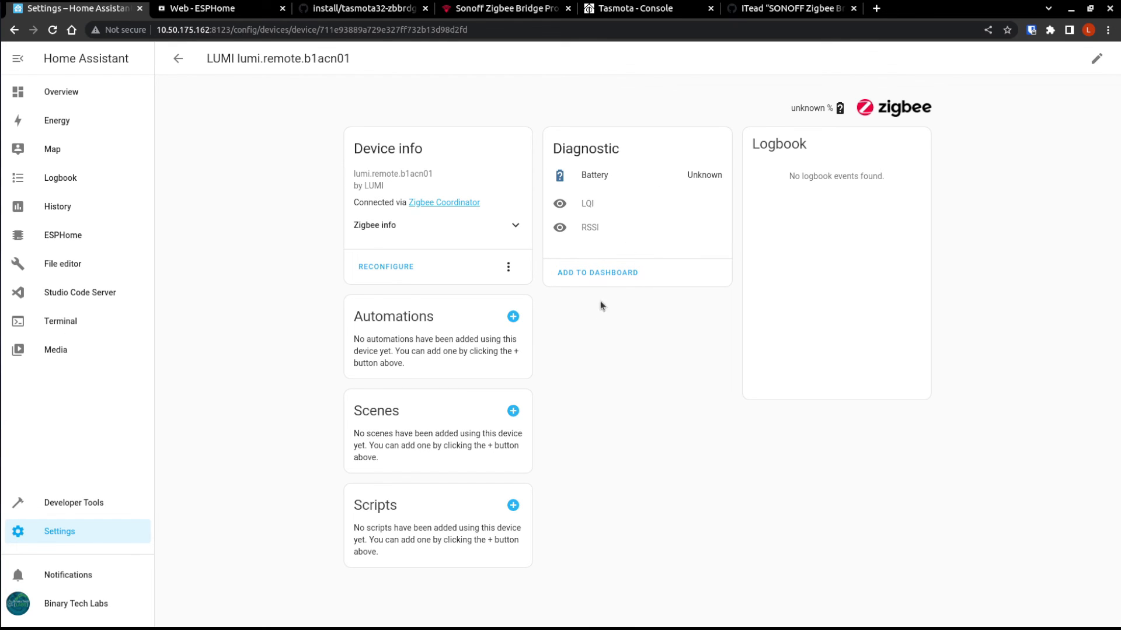
Create a new empty automation from the Automations & Scenes settings.
click(54, 531)
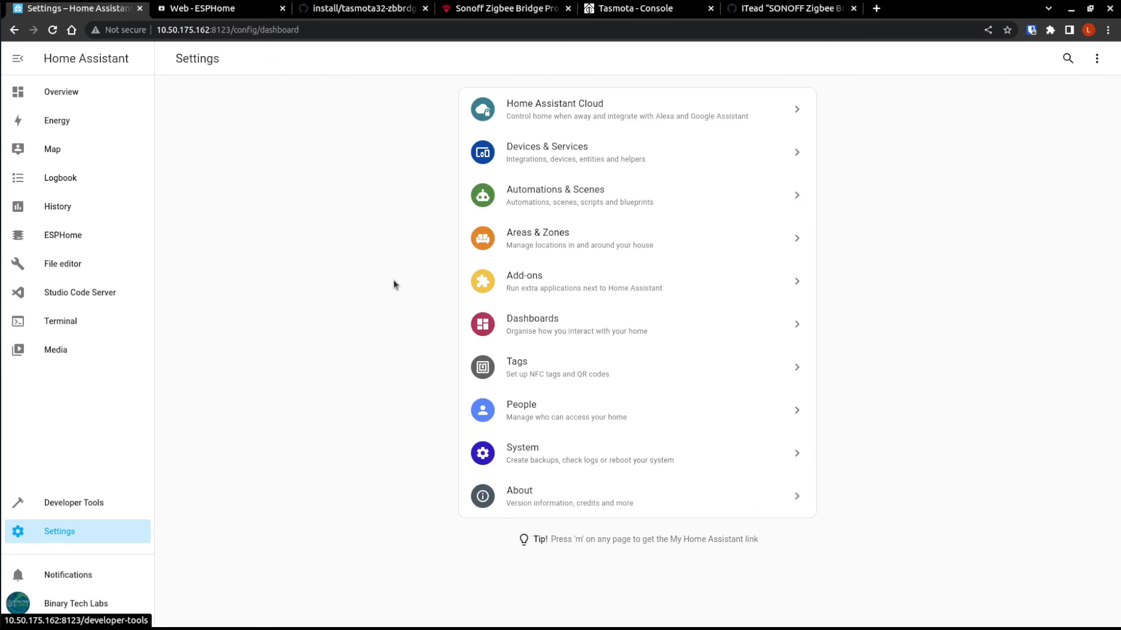
click(531, 200)
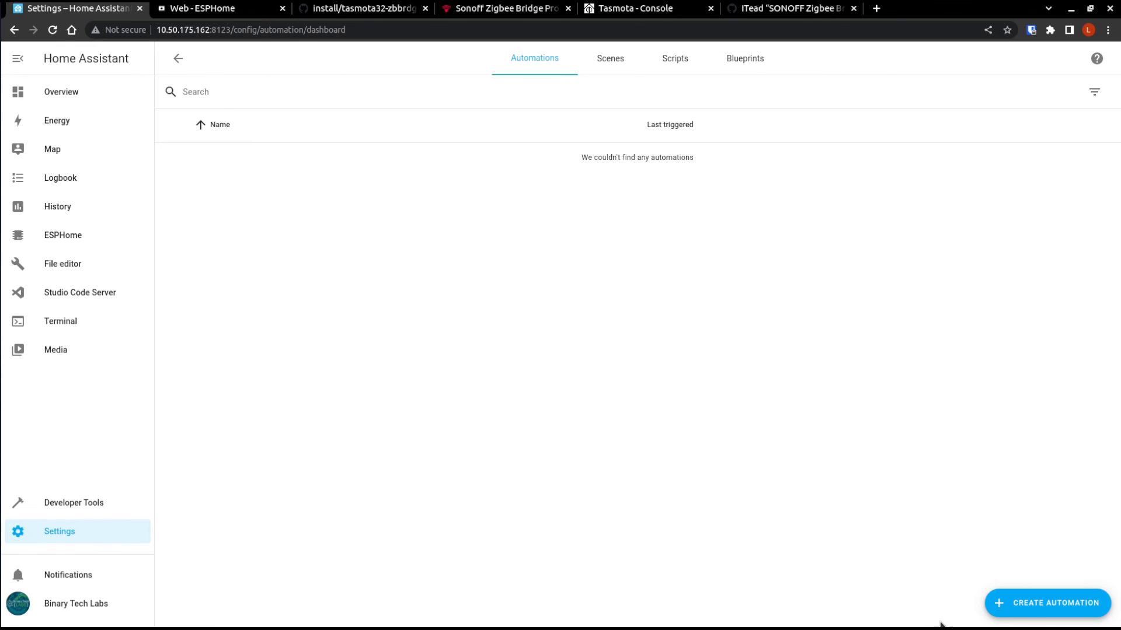
click(1026, 603)
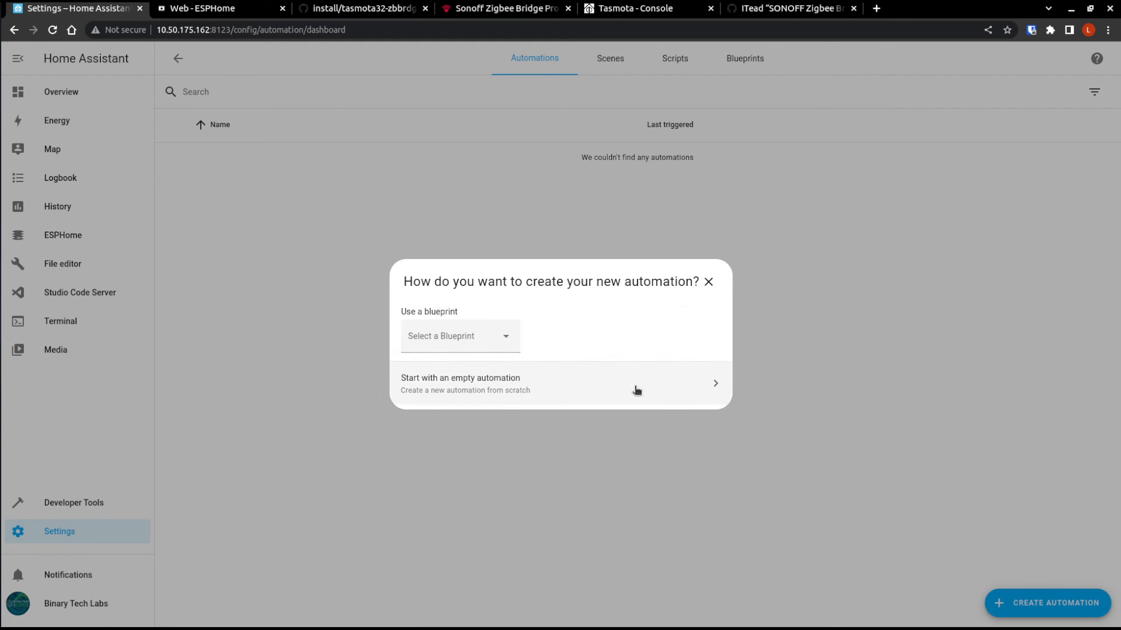
click(610, 388)
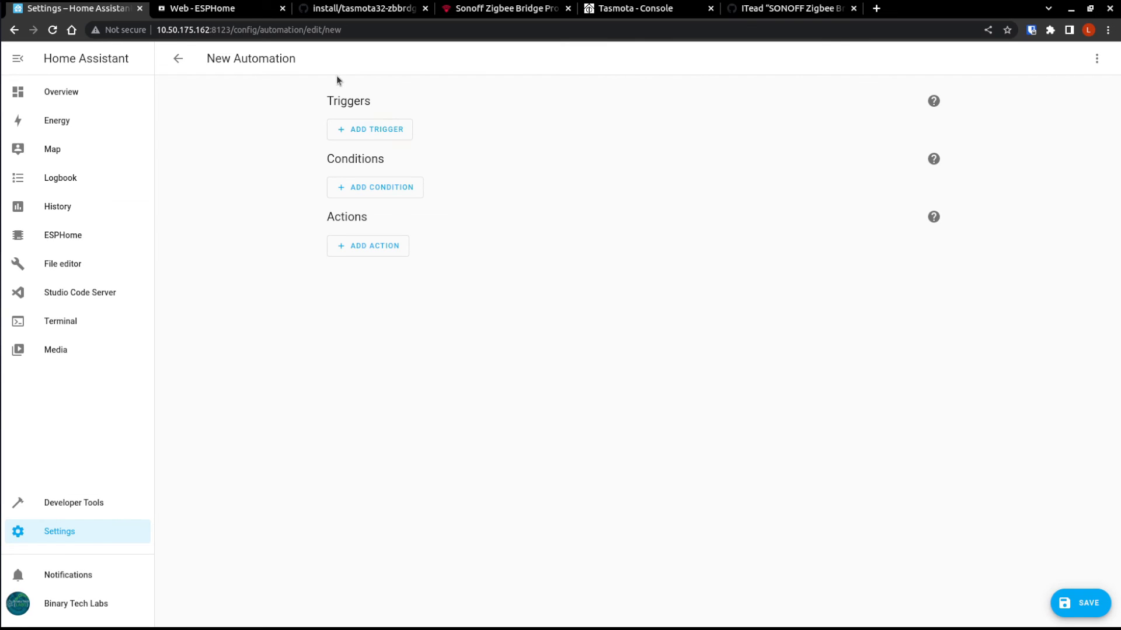
Add a device trigger for LUMI lumi.remote.b1acn01 on "remote_button_short_press" button pressed and save the automation as New Automation.
click(385, 133)
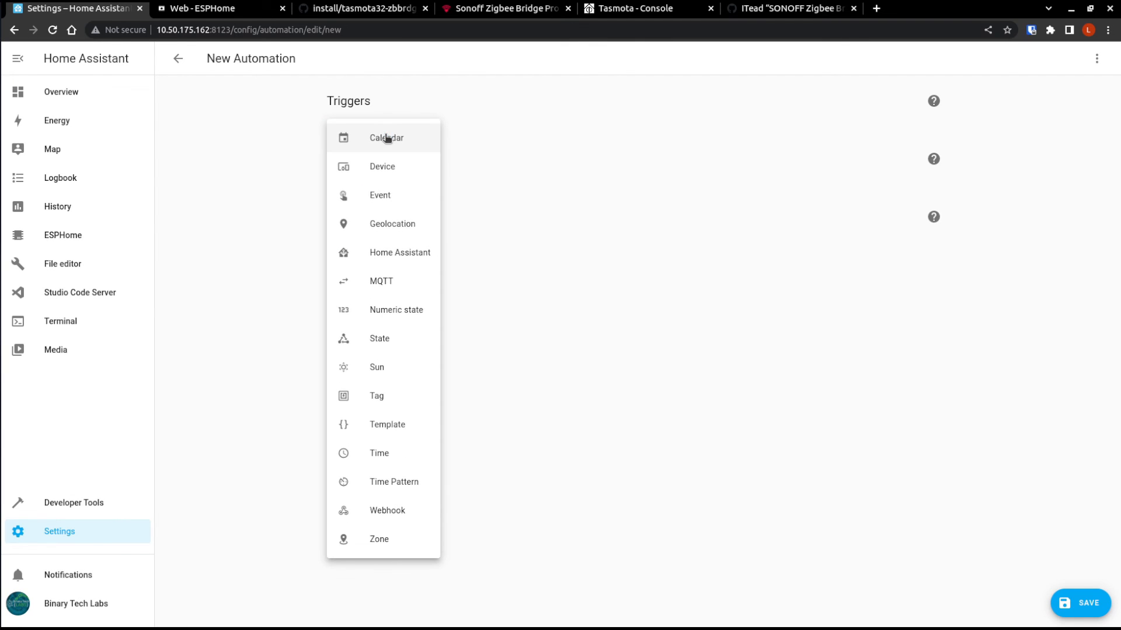
click(382, 167)
click(410, 175)
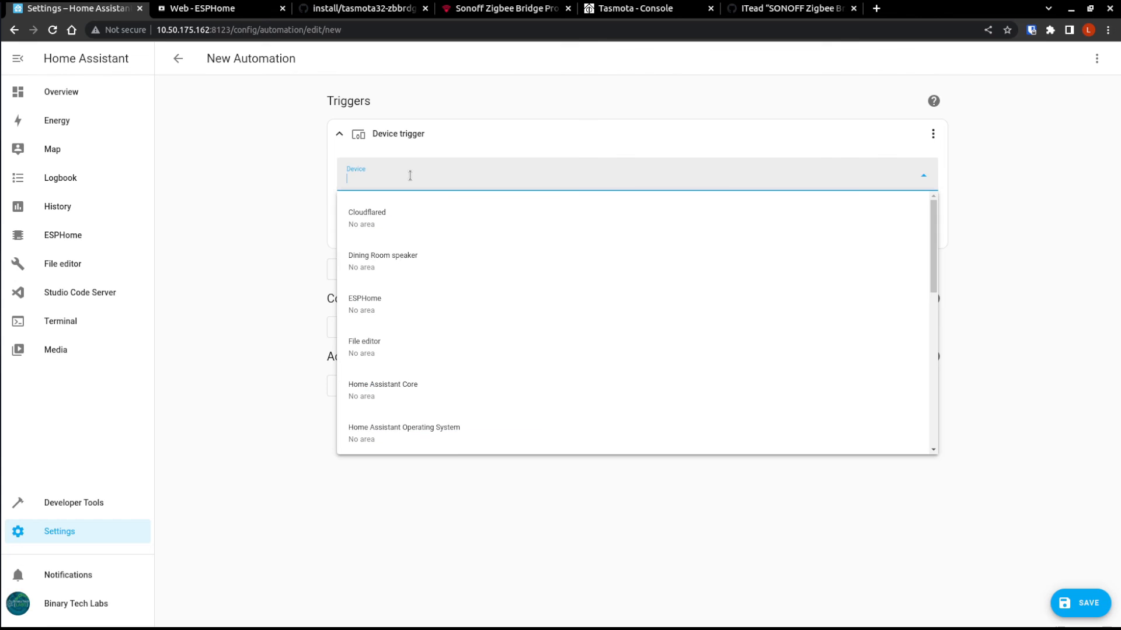
text(lum)
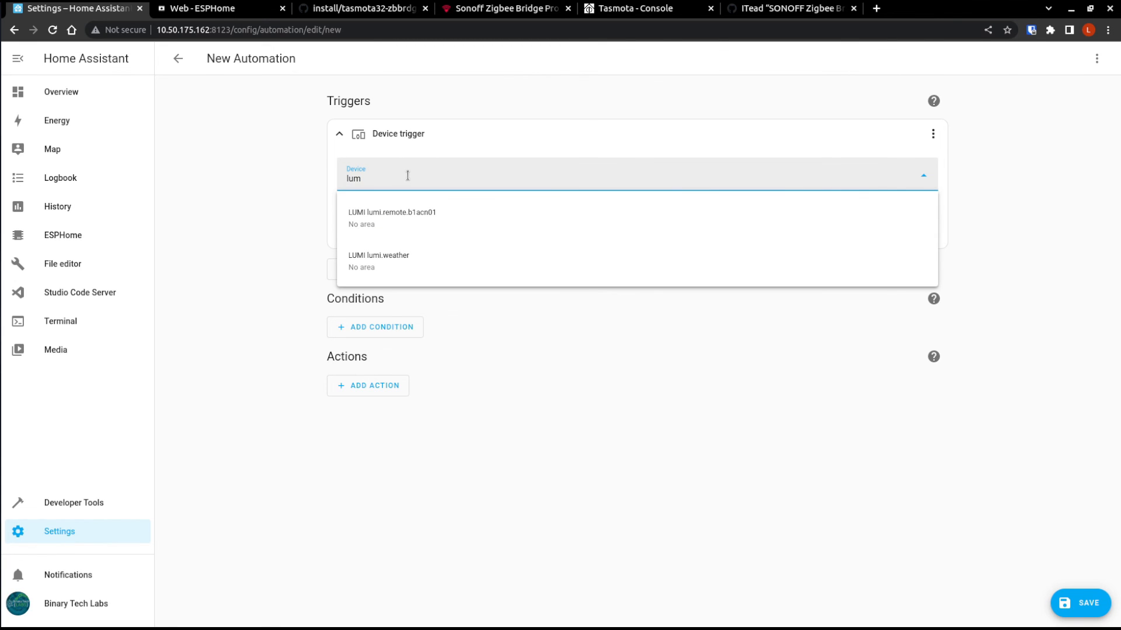
click(429, 222)
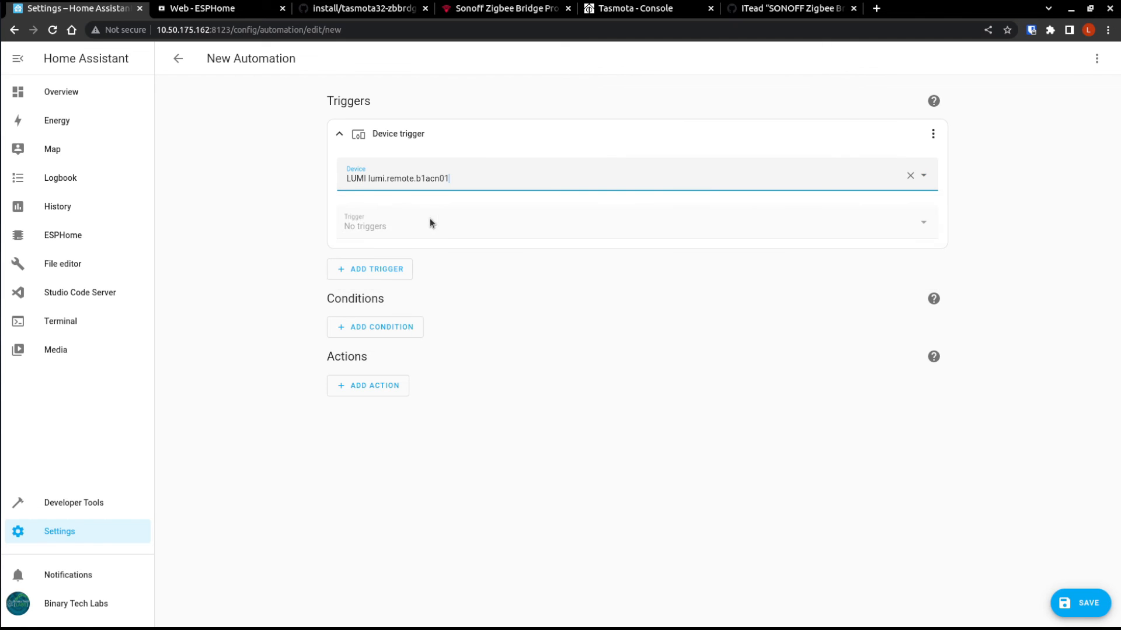
click(458, 228)
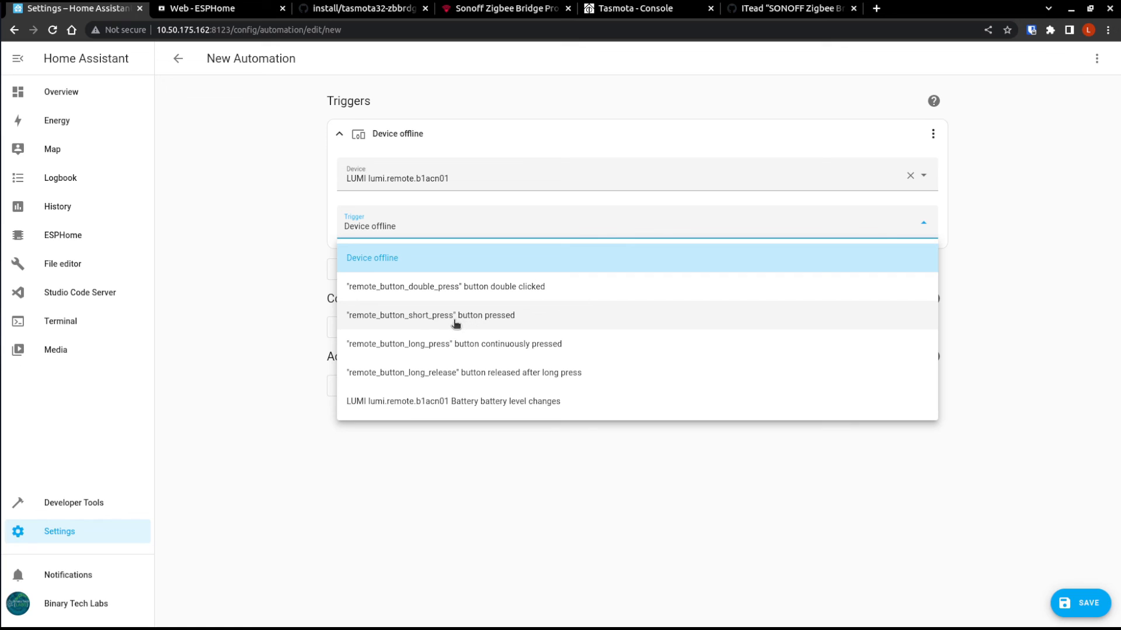
click(499, 323)
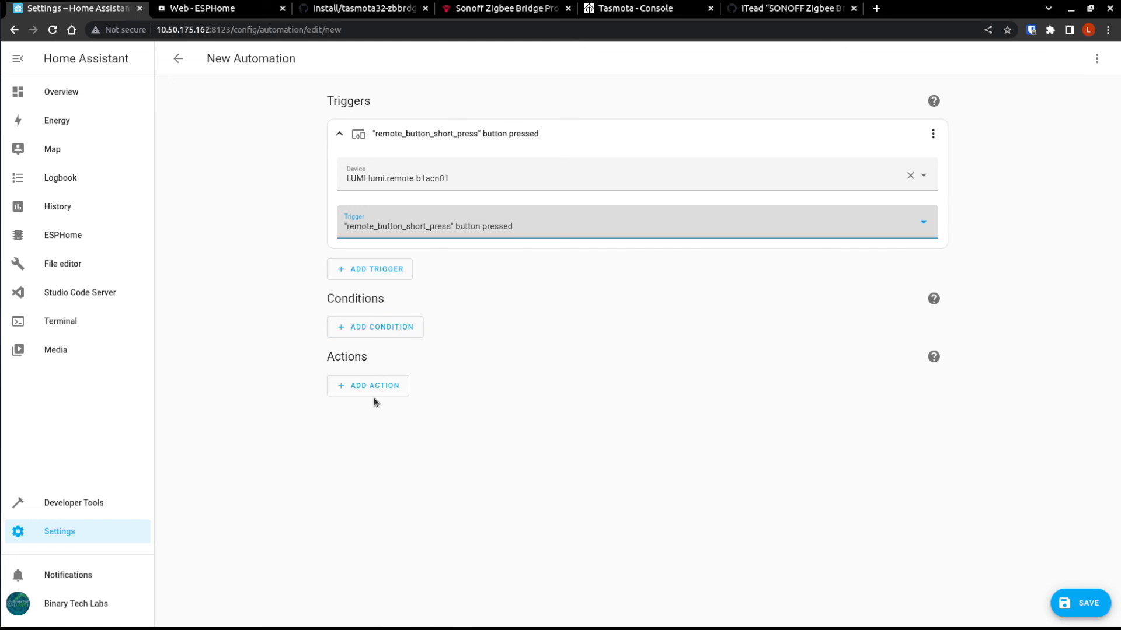
click(1072, 605)
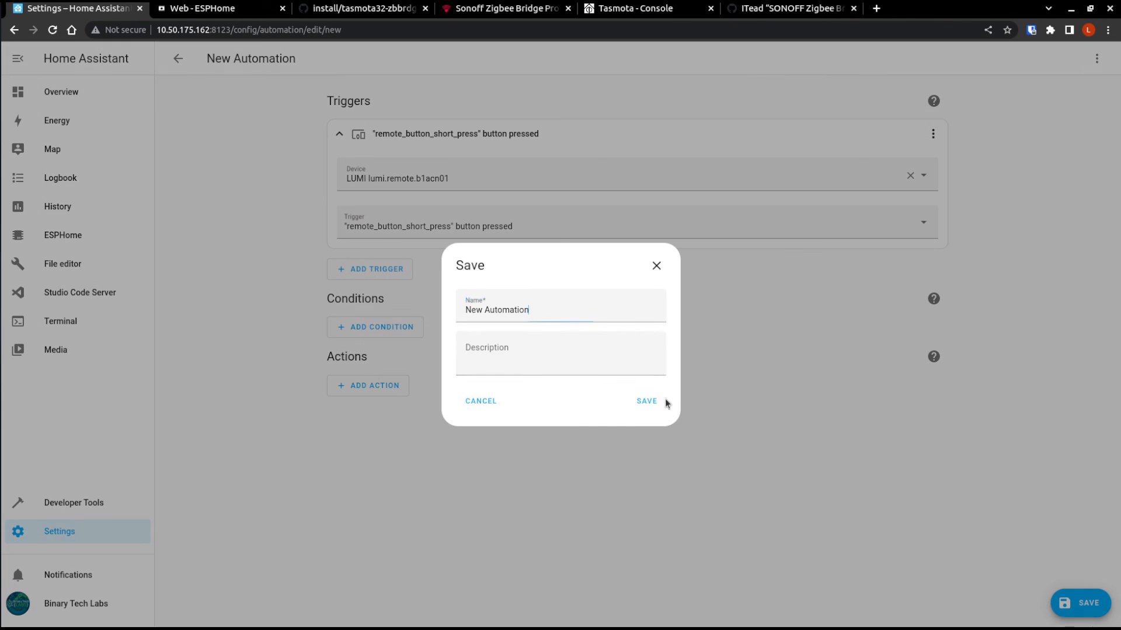
click(648, 401)
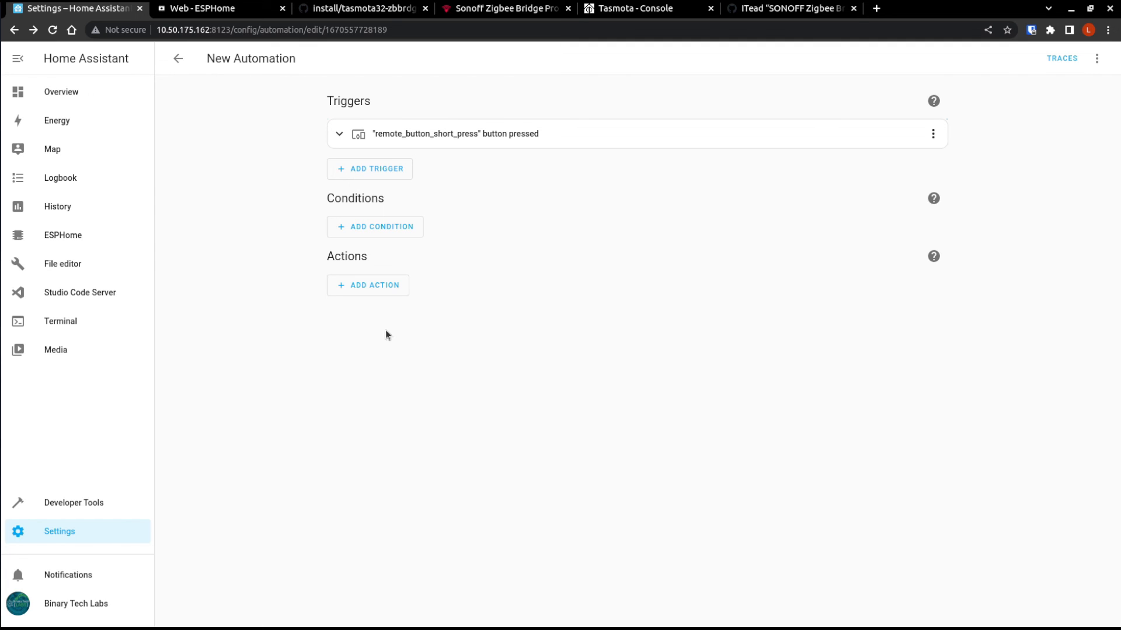
Add an untitled Entities card with the LUMI lumi.weather battery, pressure and temperature to the Overview dashboard's Home view and finish editing.
click(60, 94)
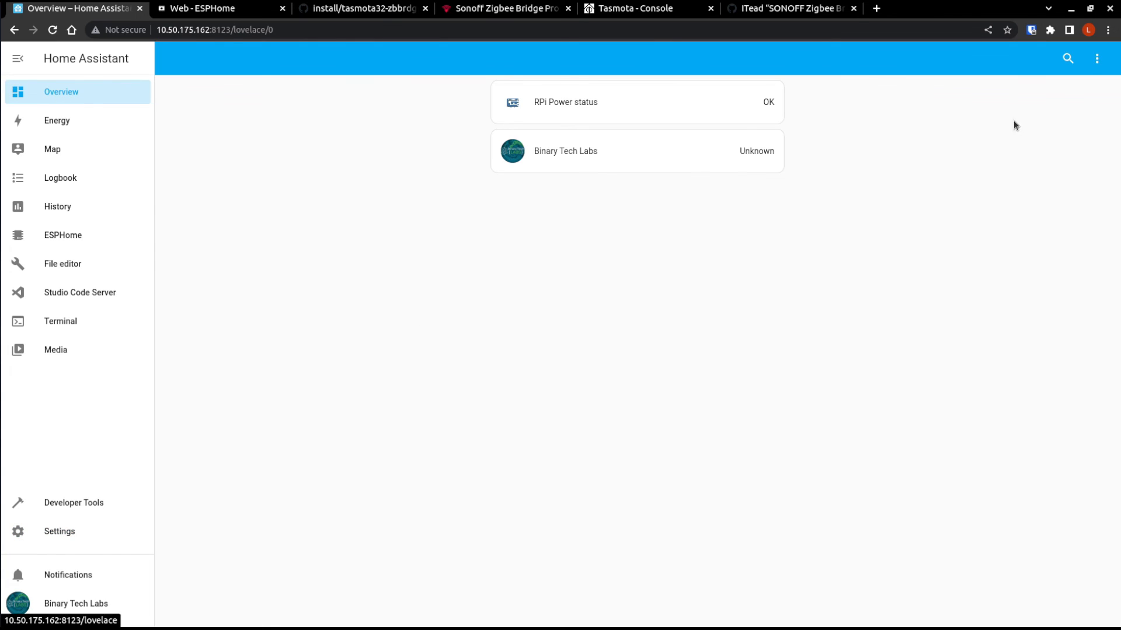
click(1097, 58)
click(1069, 93)
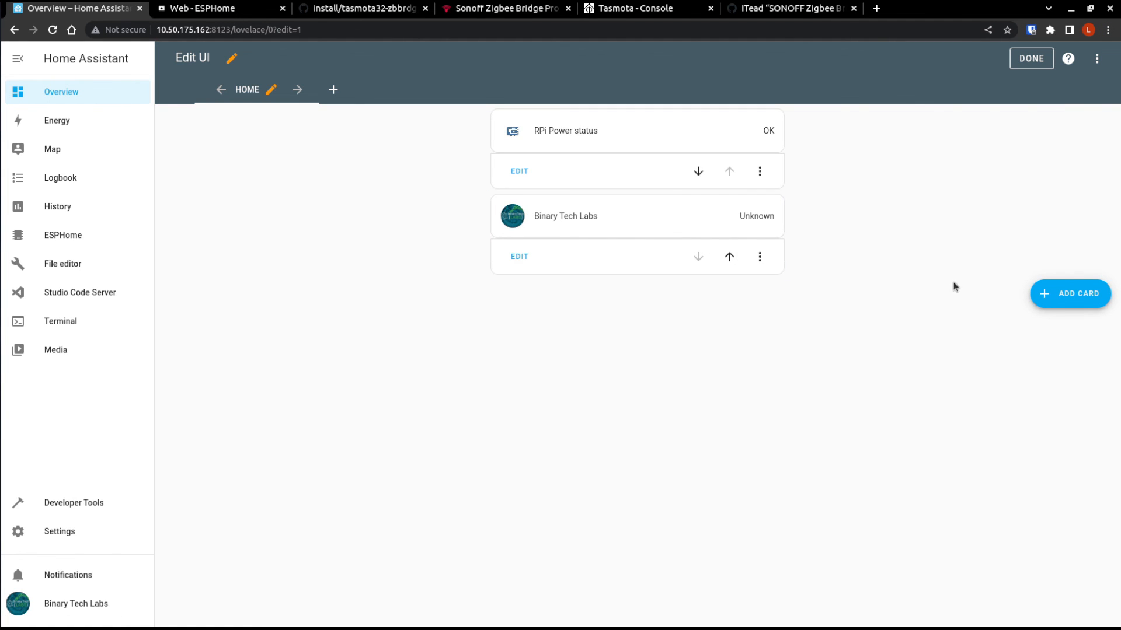
click(1074, 295)
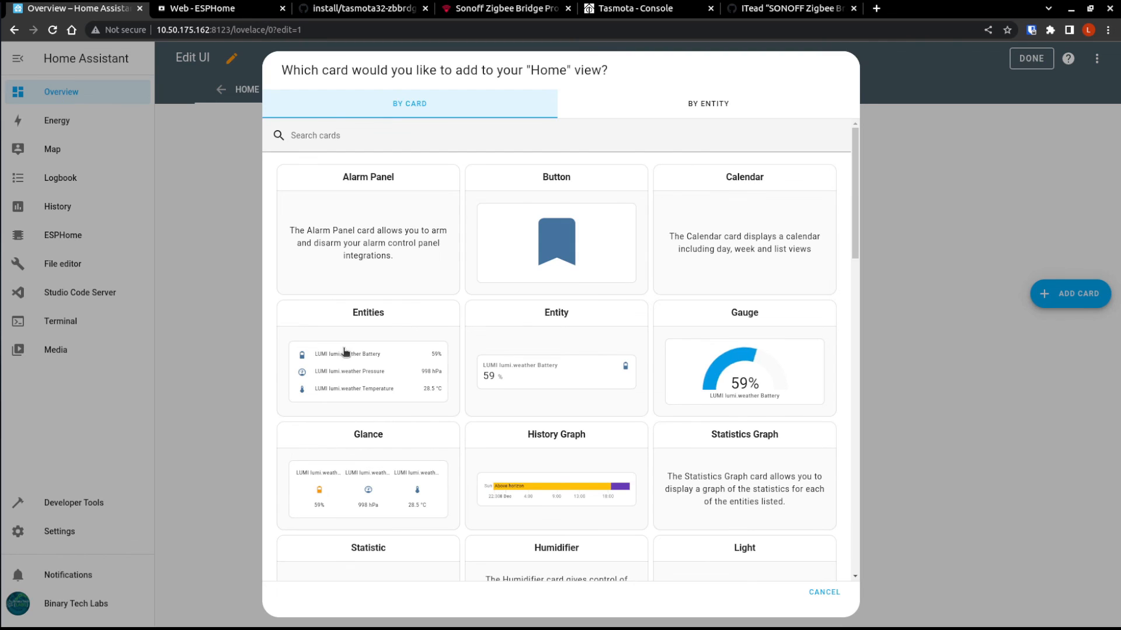
click(340, 333)
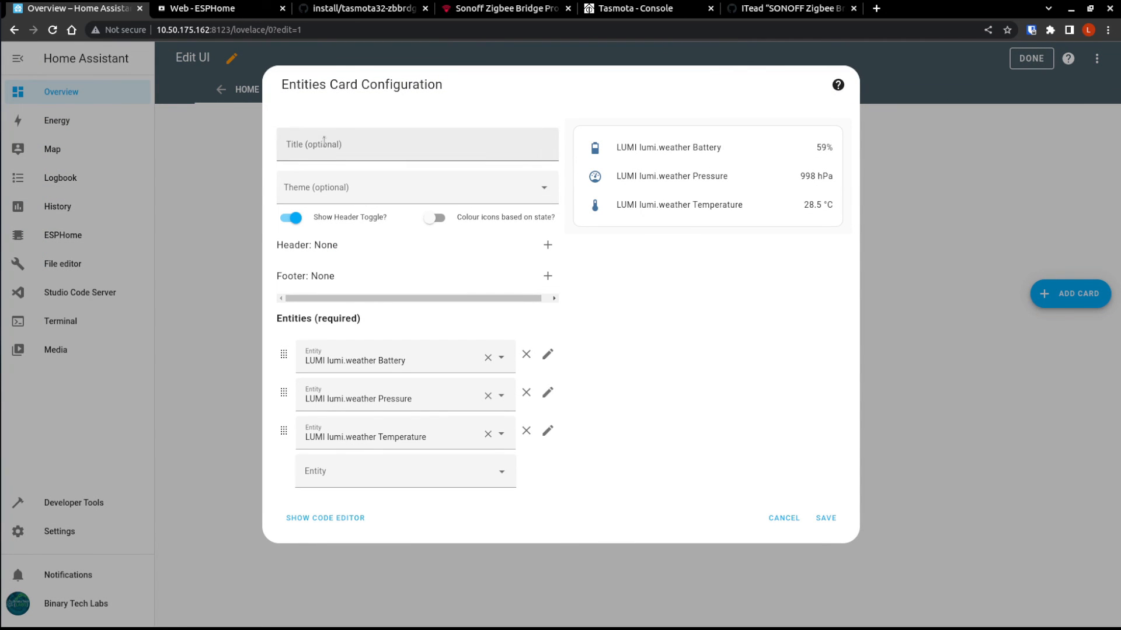
click(350, 150)
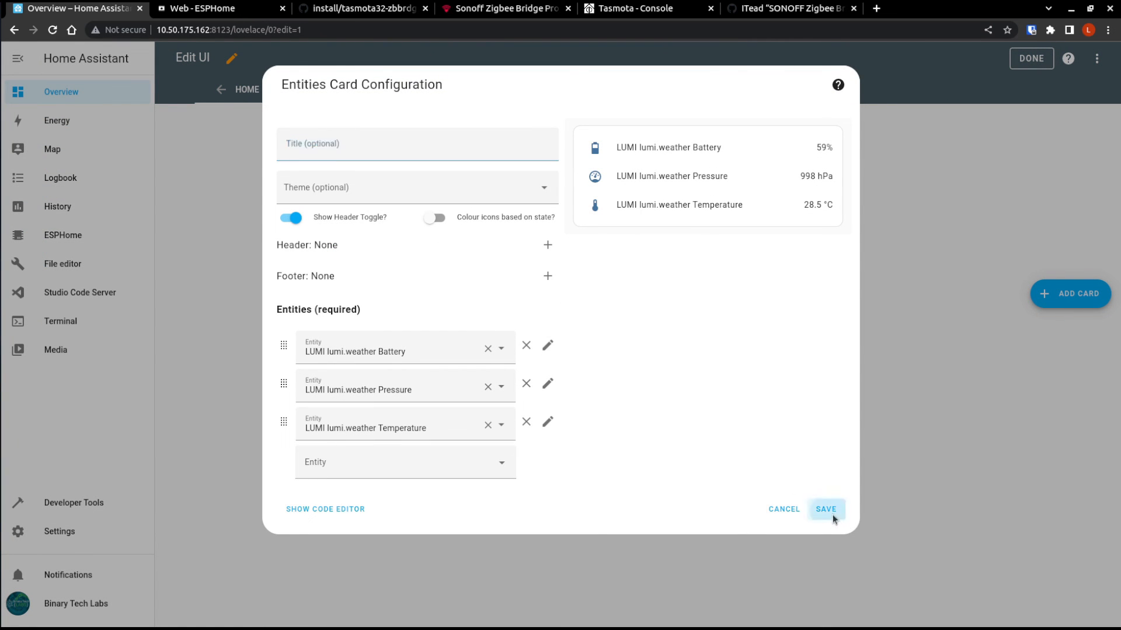
click(826, 509)
click(1031, 58)
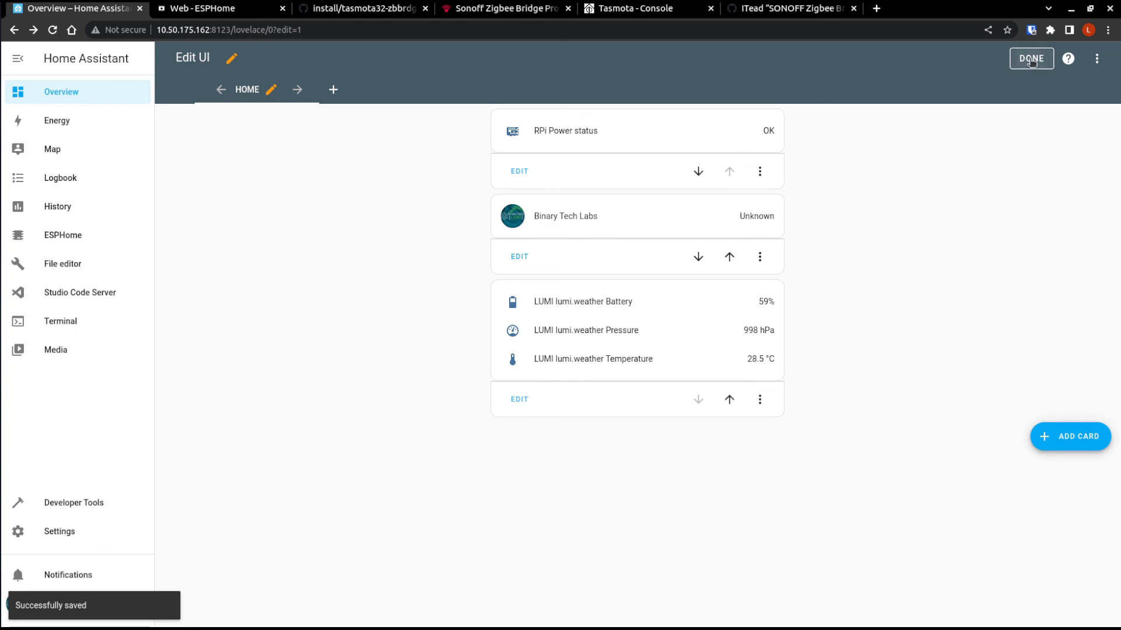